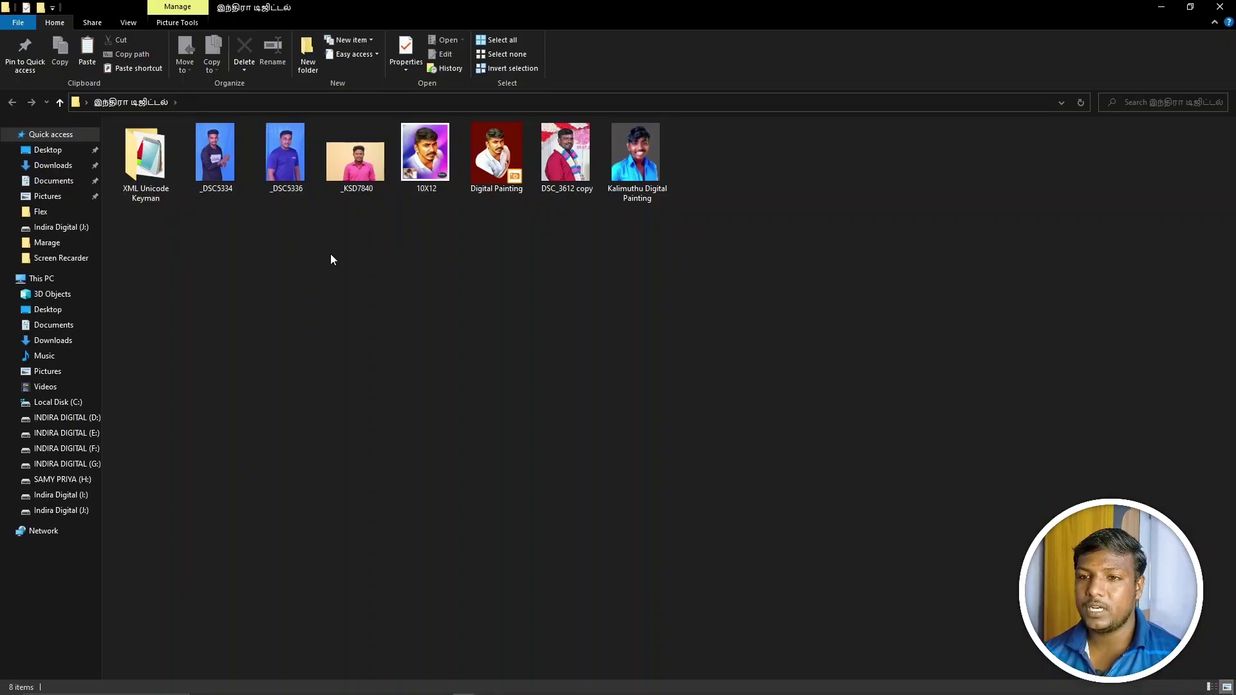
- Look through the typing-layout XML files in the XML Unicode Keyman folder and in AzhagiPlus-Porto's azXMLs > Indira Digital folder
double_click(154, 178)
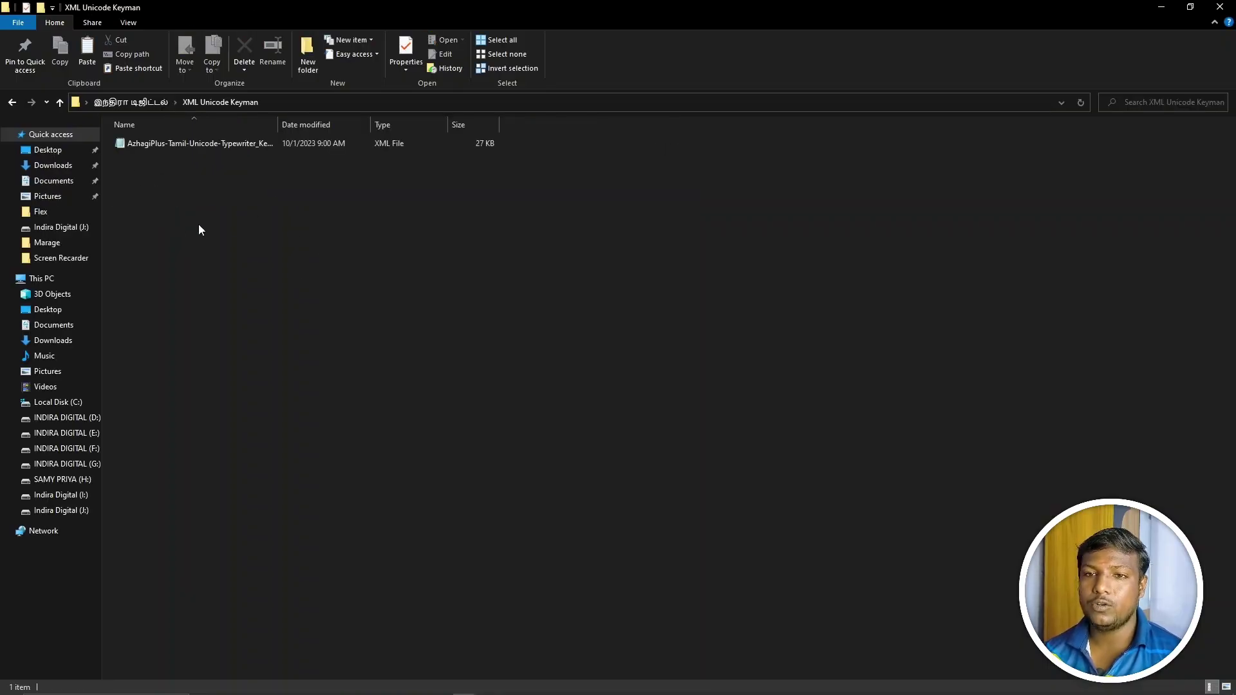
left_click(199, 144)
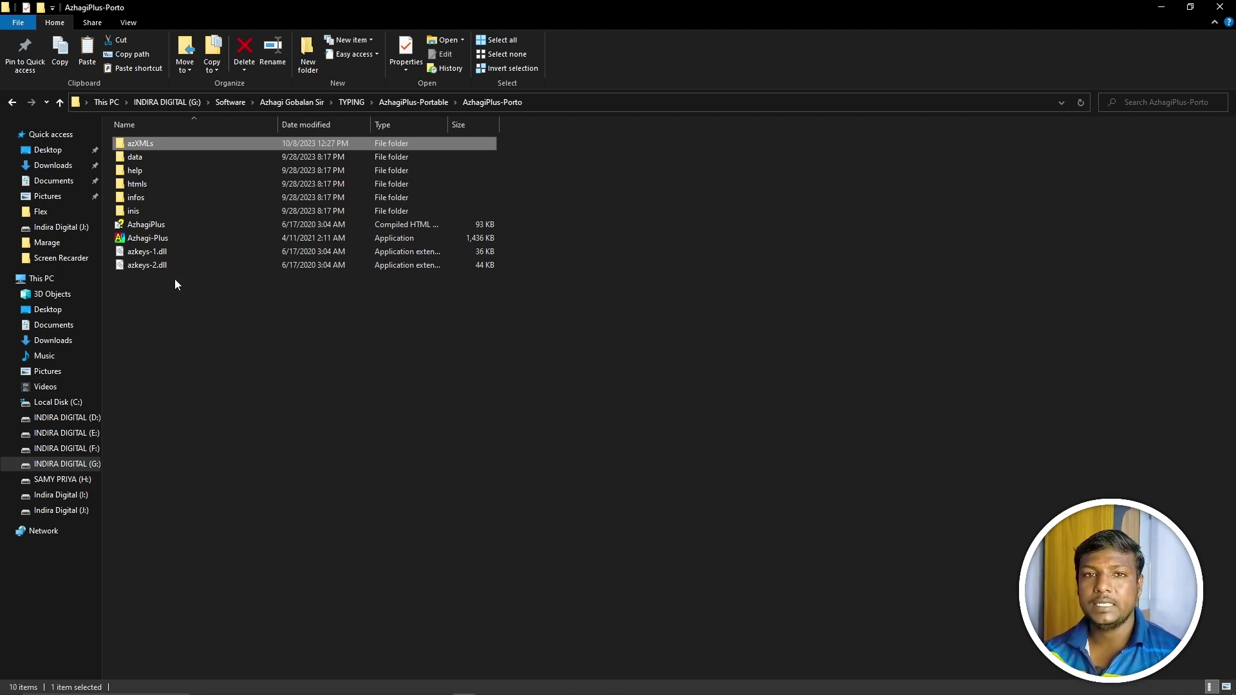
left_click(297, 339)
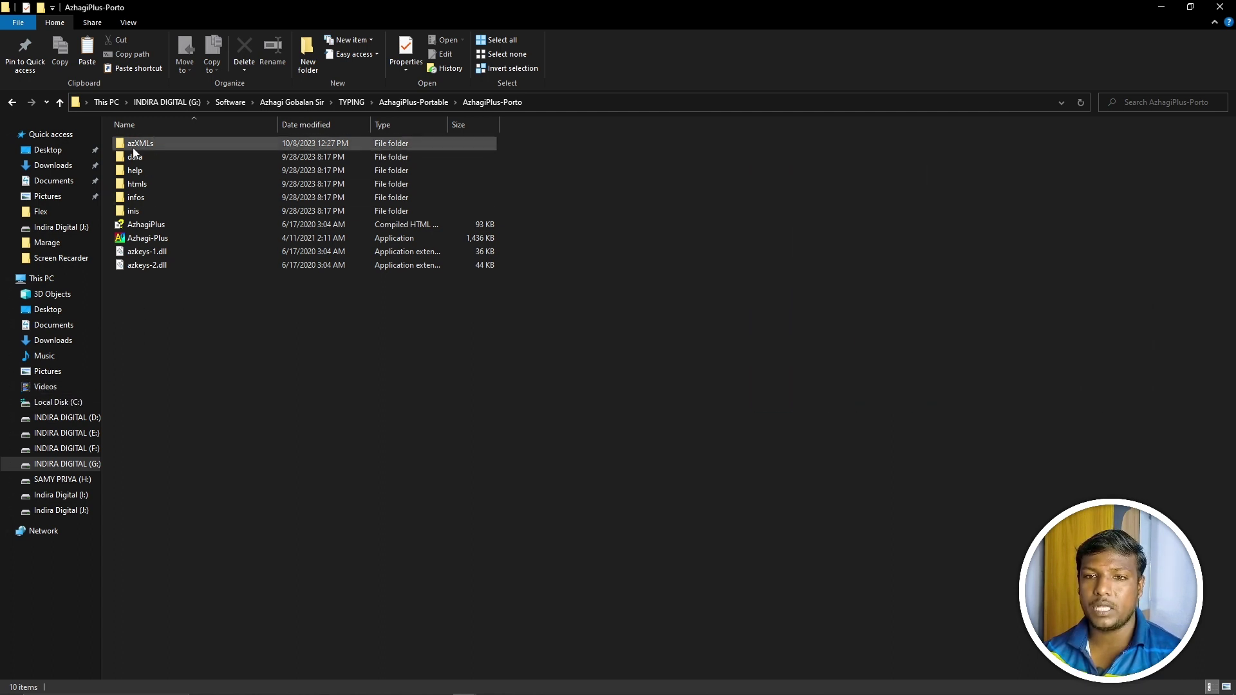
double_click(179, 142)
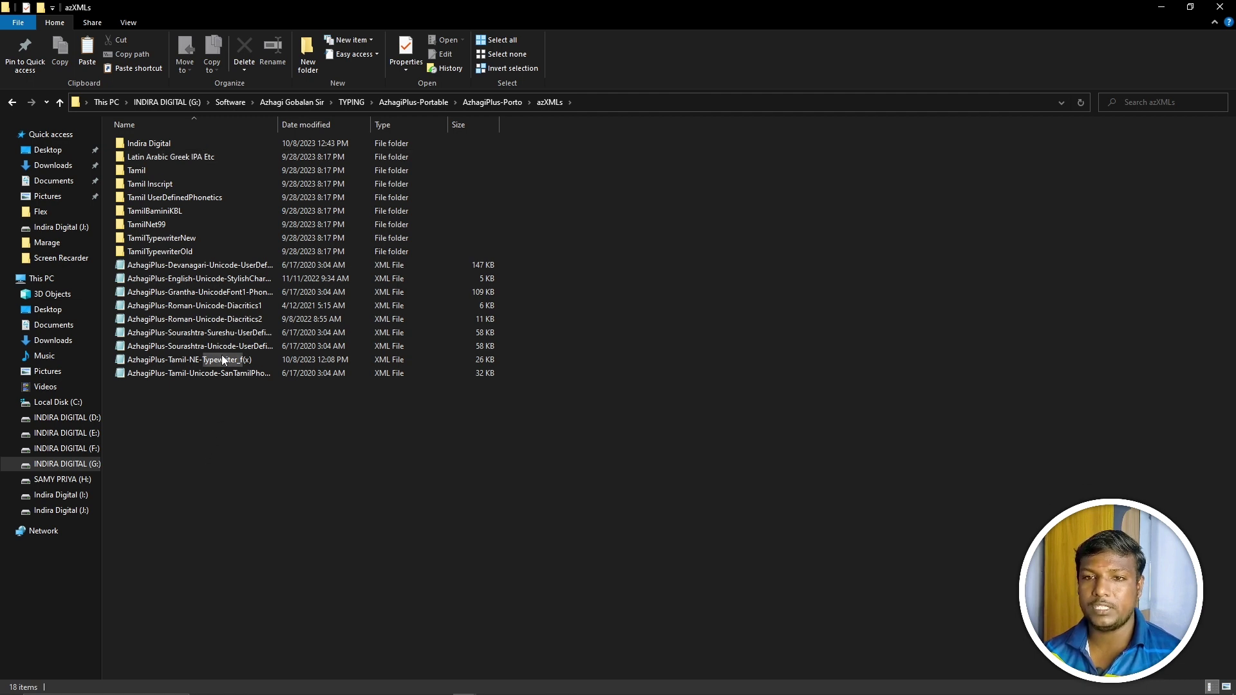
left_click(177, 144)
double_click(184, 143)
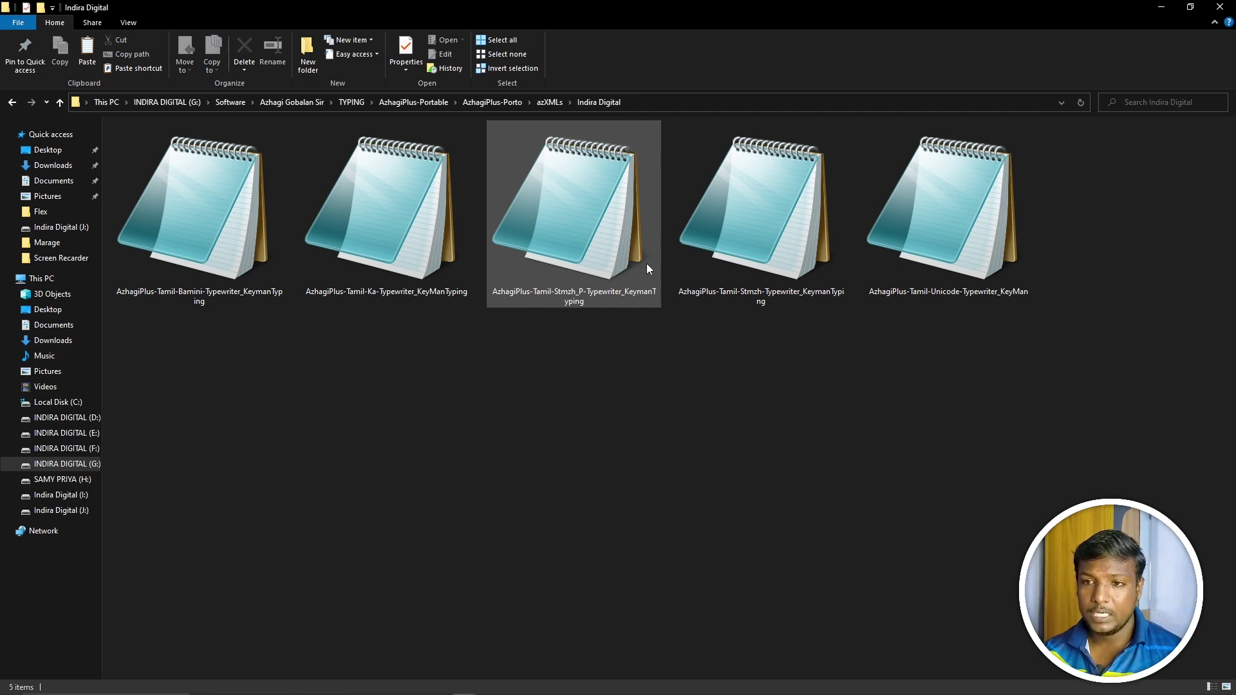
left_click(1219, 7)
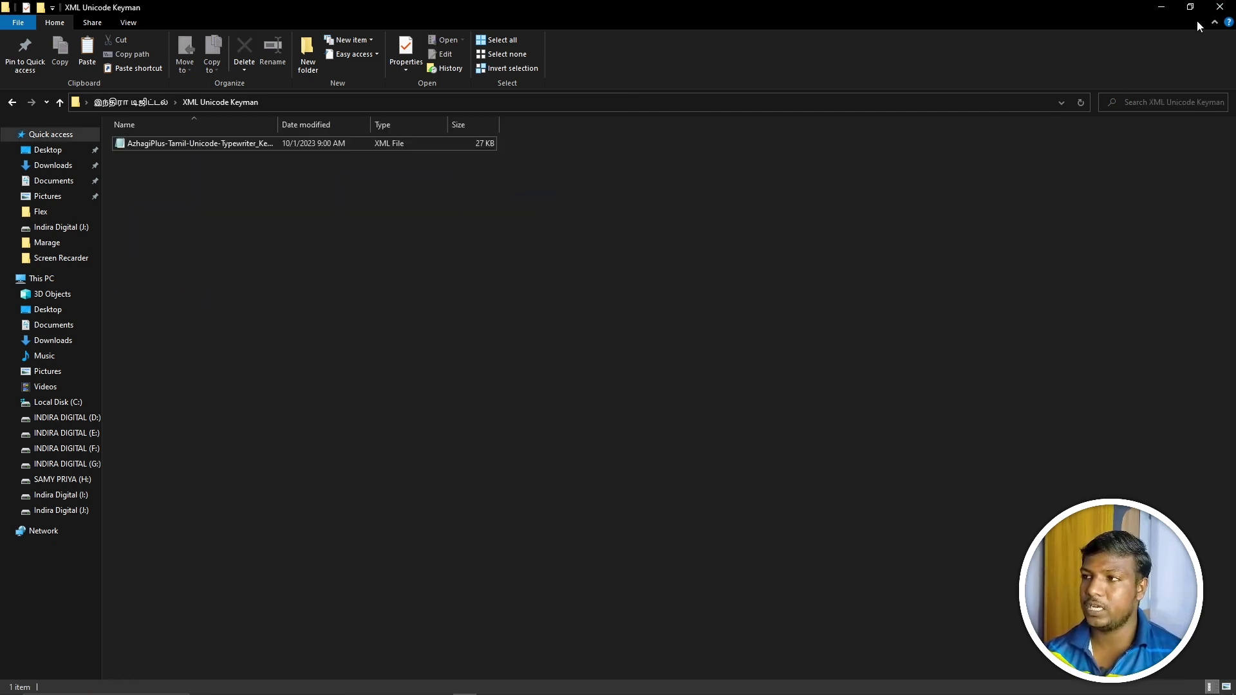
left_click(1220, 7)
- Launch the Azhagi-Plus typing tool and return to the desktop
key("super")
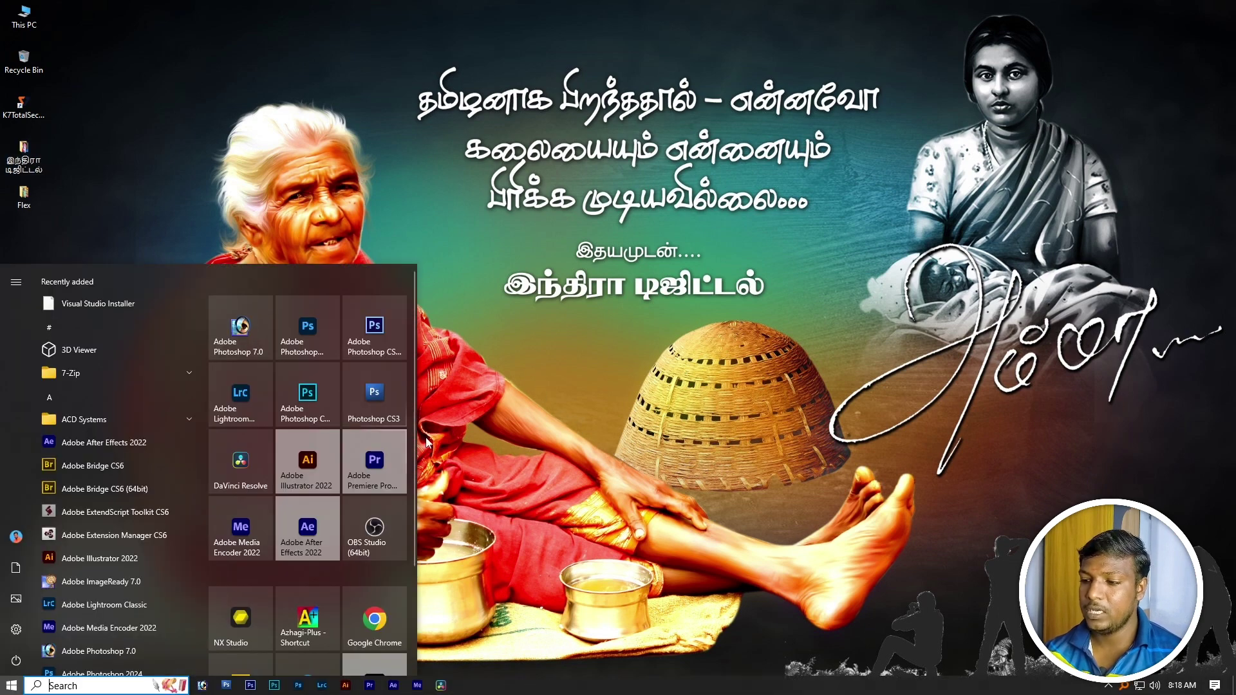
left_click(426, 443)
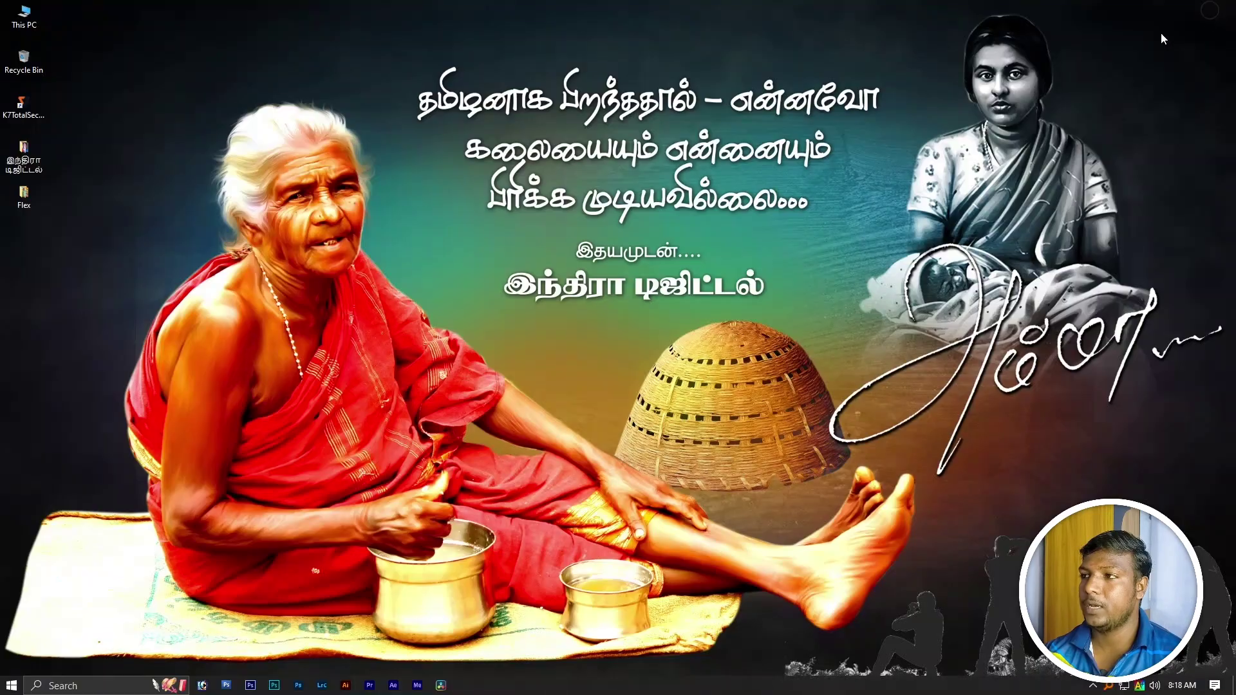
left_click(1220, 7)
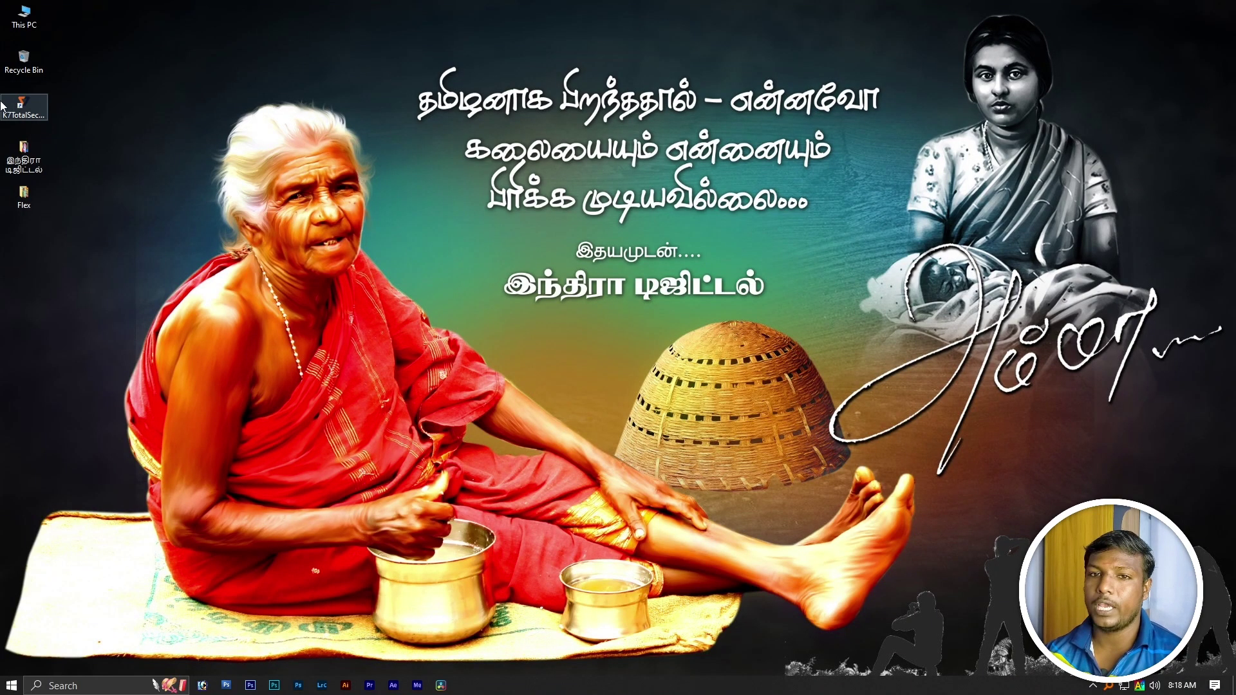
- Open the desktop folder இந்திரா டிஜிட்டல், enlarge its thumbnails and view the 10X12 picture in the image viewer
double_click(23, 154)
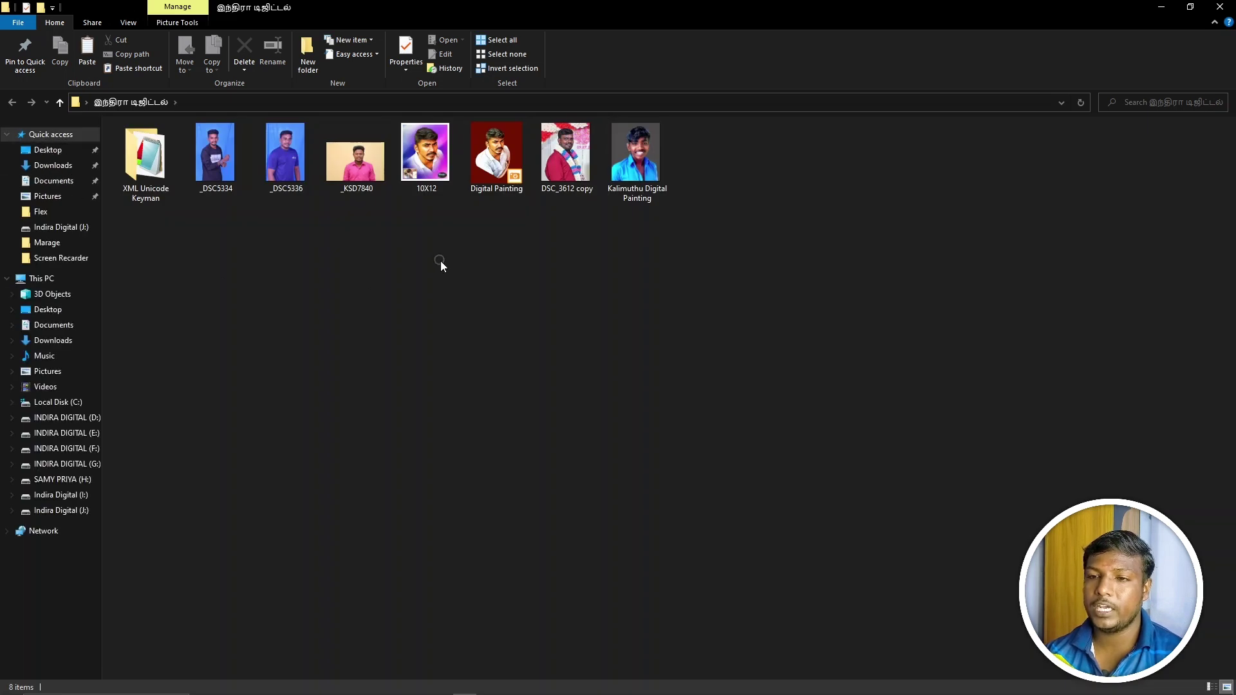
scroll(453, 273, "up", 3, "ctrl")
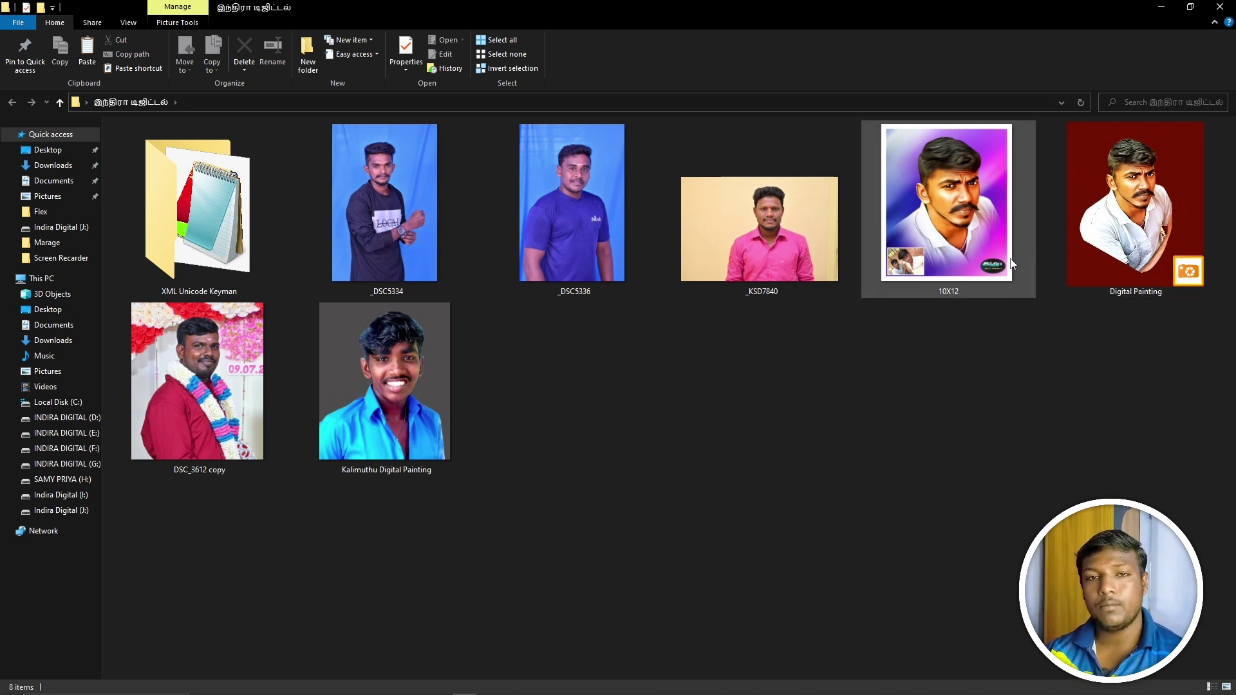
mouse_move(1002, 261)
left_click(992, 235)
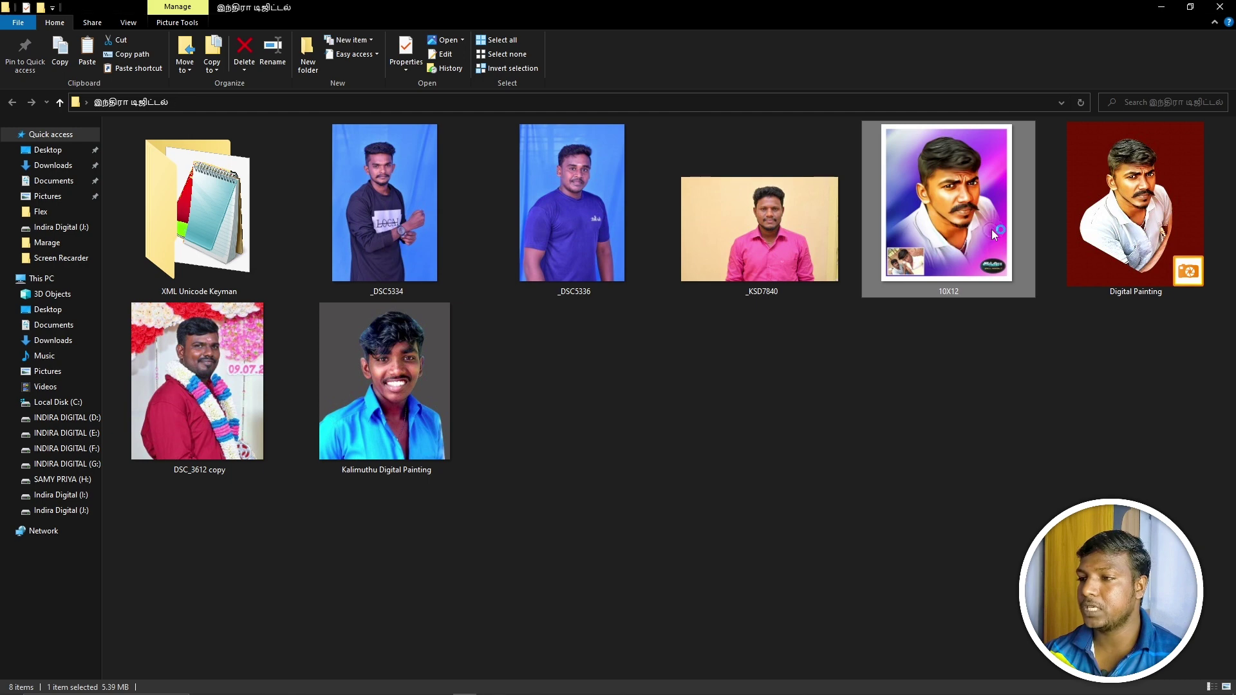
mouse_move(612, 694)
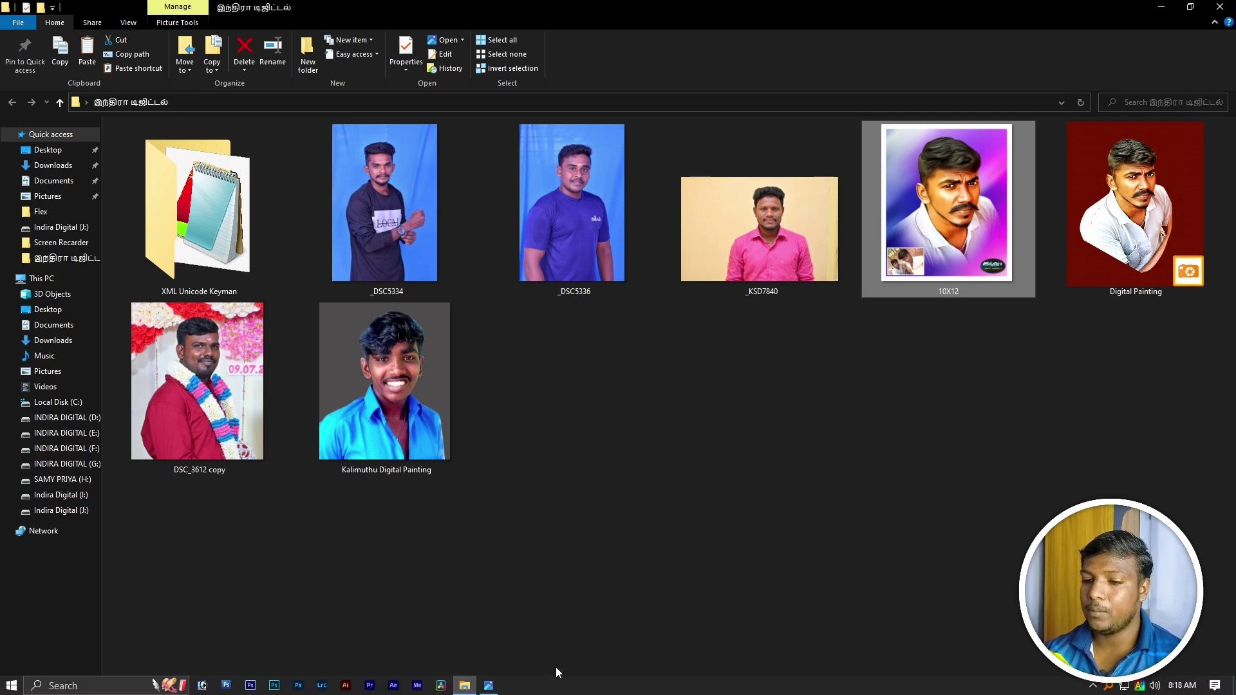
left_click(498, 683)
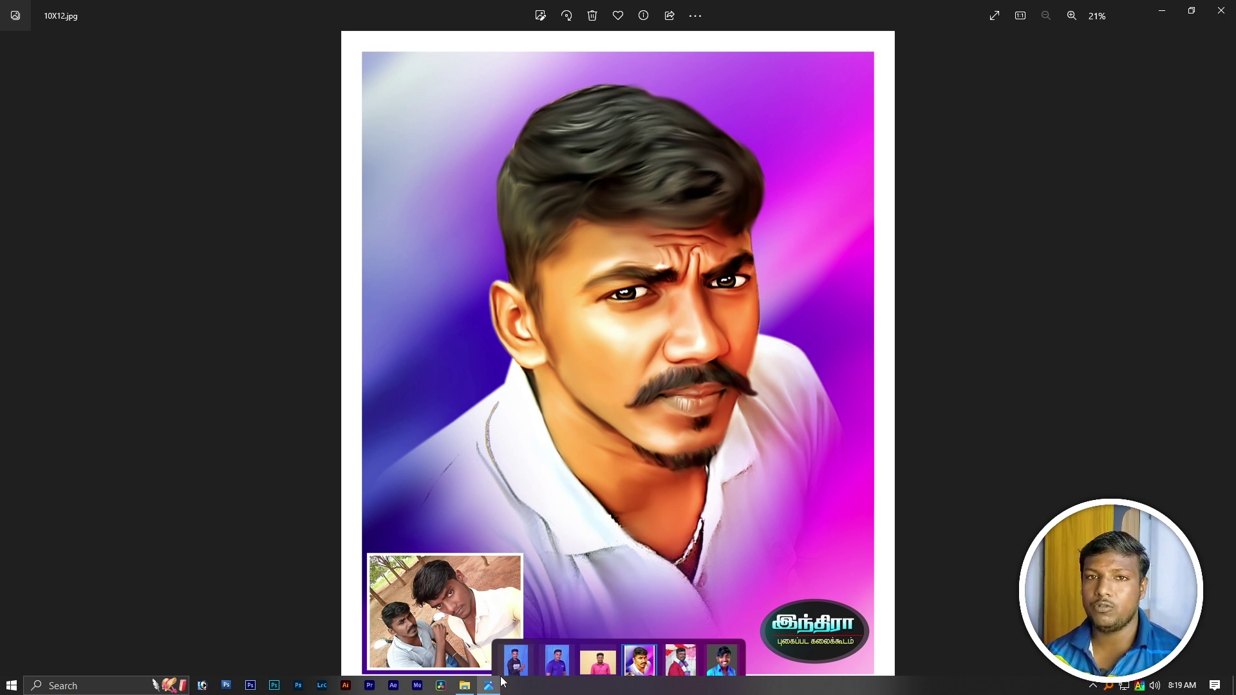
left_click(1221, 11)
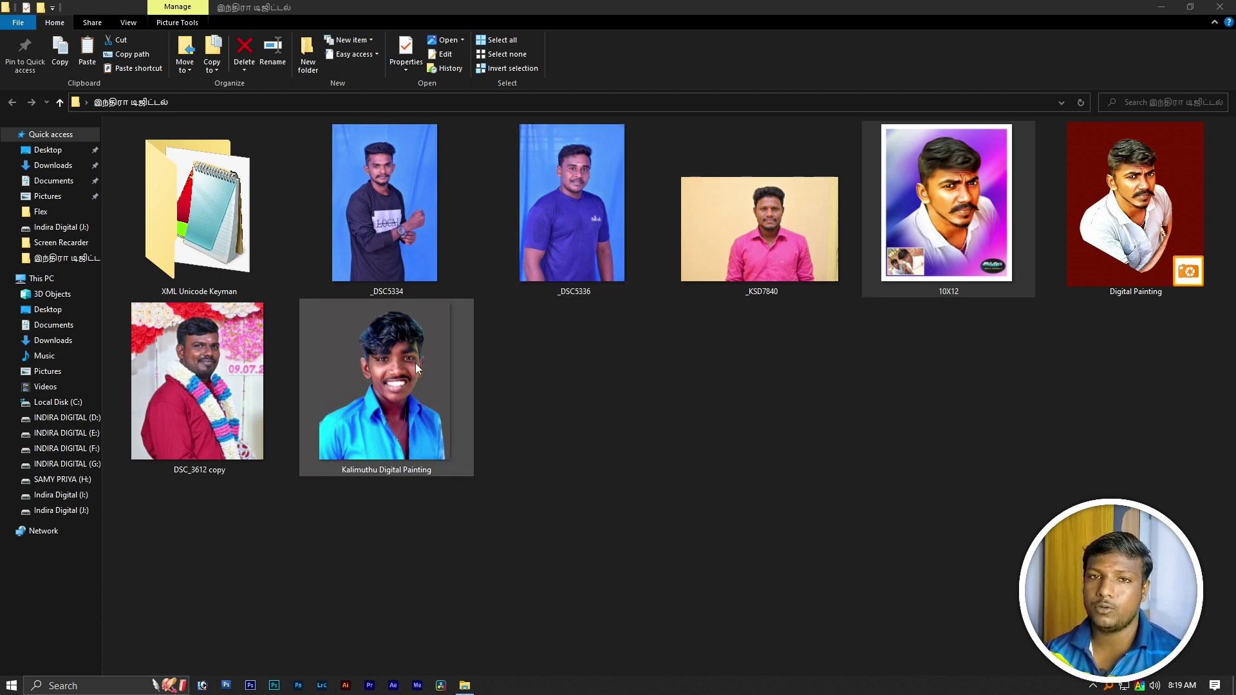
- Switch to Photoshop and open the photo "DSC_3612 copy" from the folder in it
left_click(586, 383)
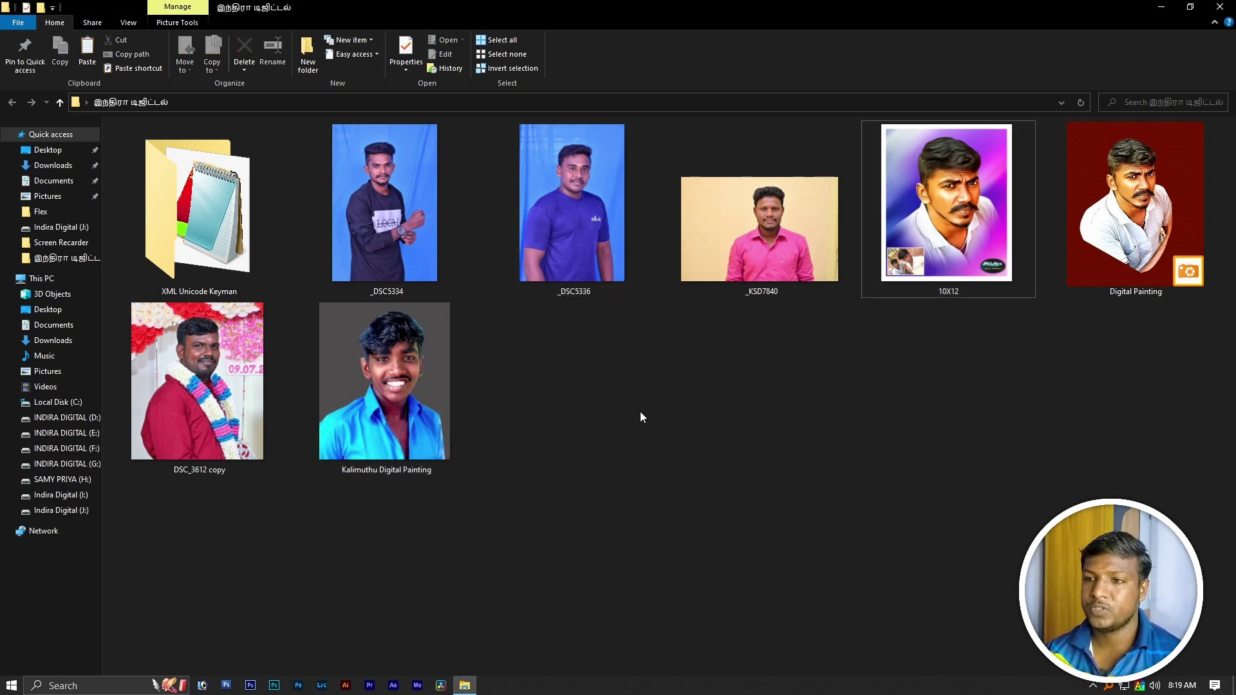
left_click(244, 458)
left_click(289, 601)
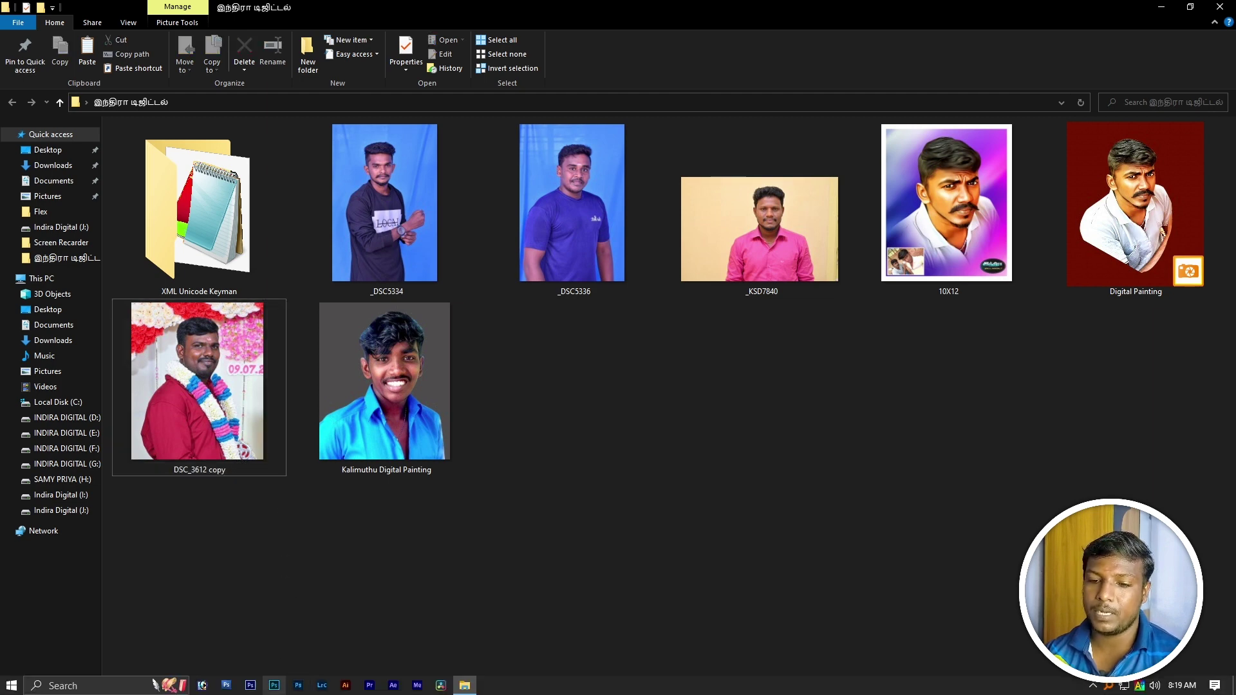
left_click(298, 685)
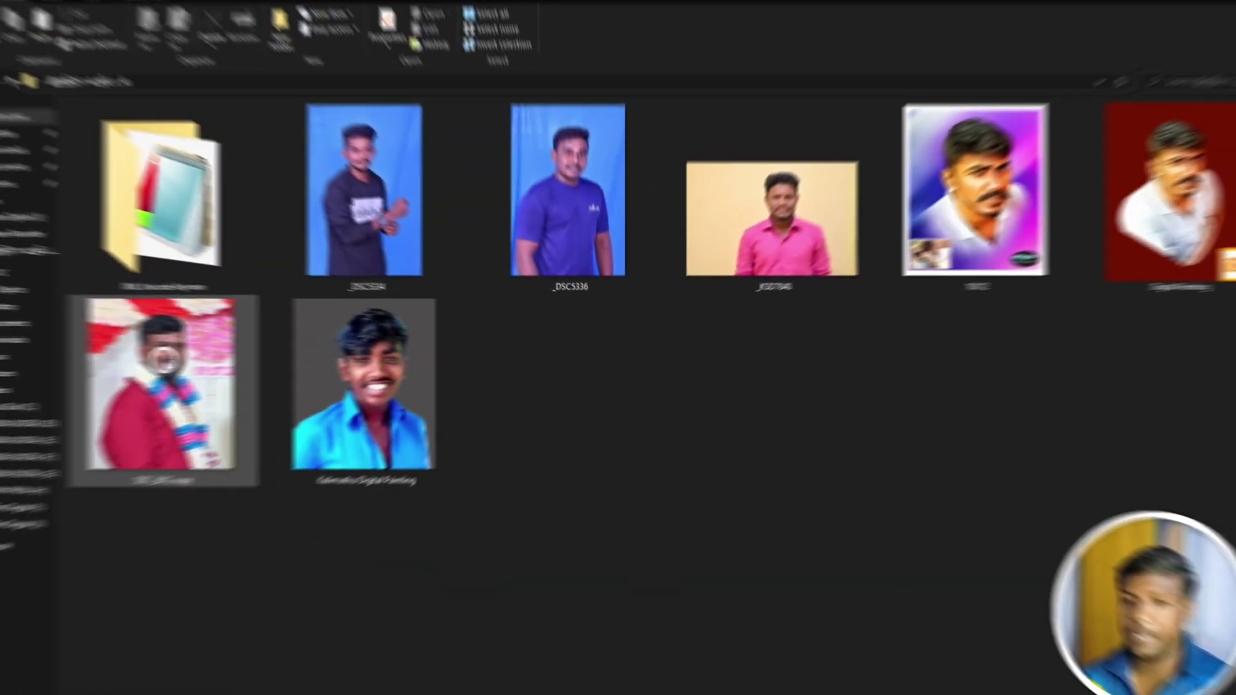
left_click_drag(197, 379, 324, 400)
key("alt+Tab")
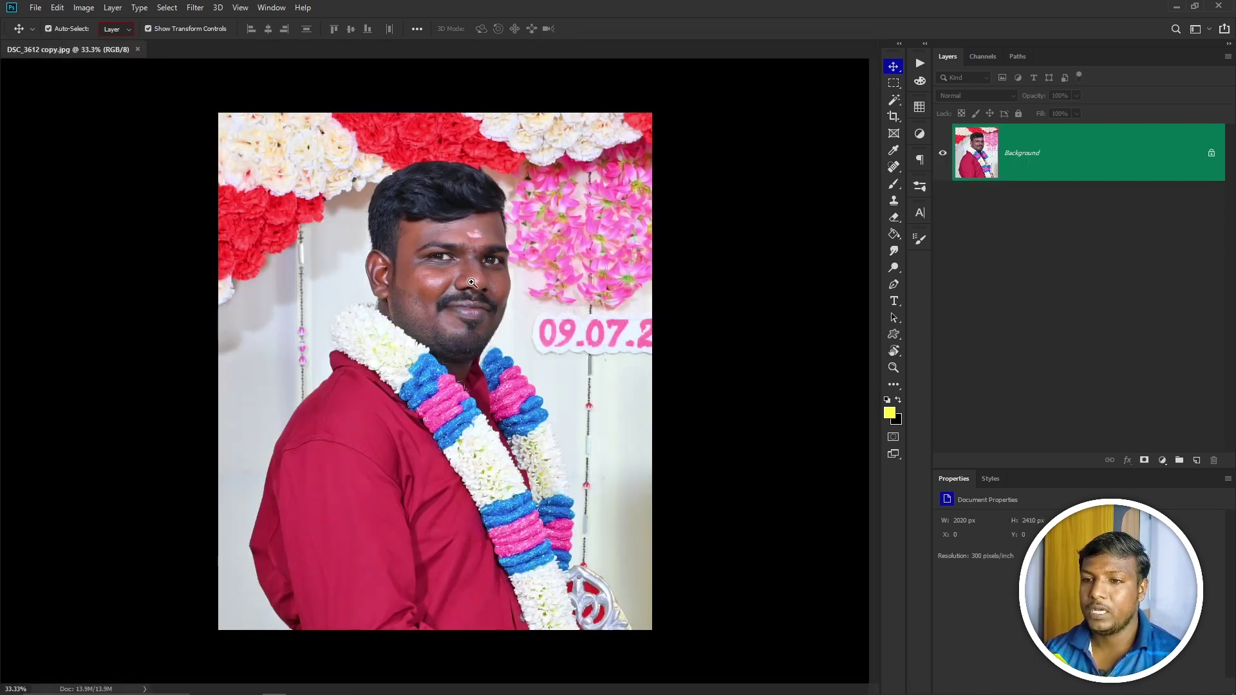
- Start a Pen tool path on the outer edge of the man's hair, just above his ear
left_click_drag(458, 270, 499, 301)
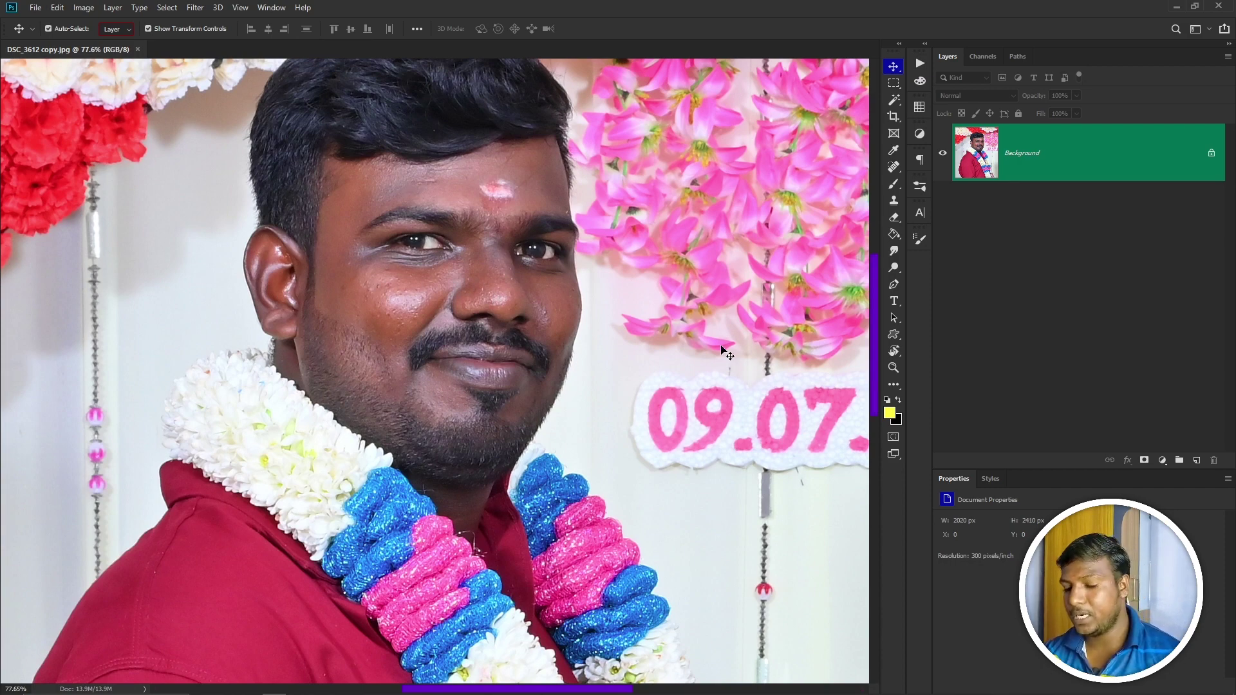
key("p")
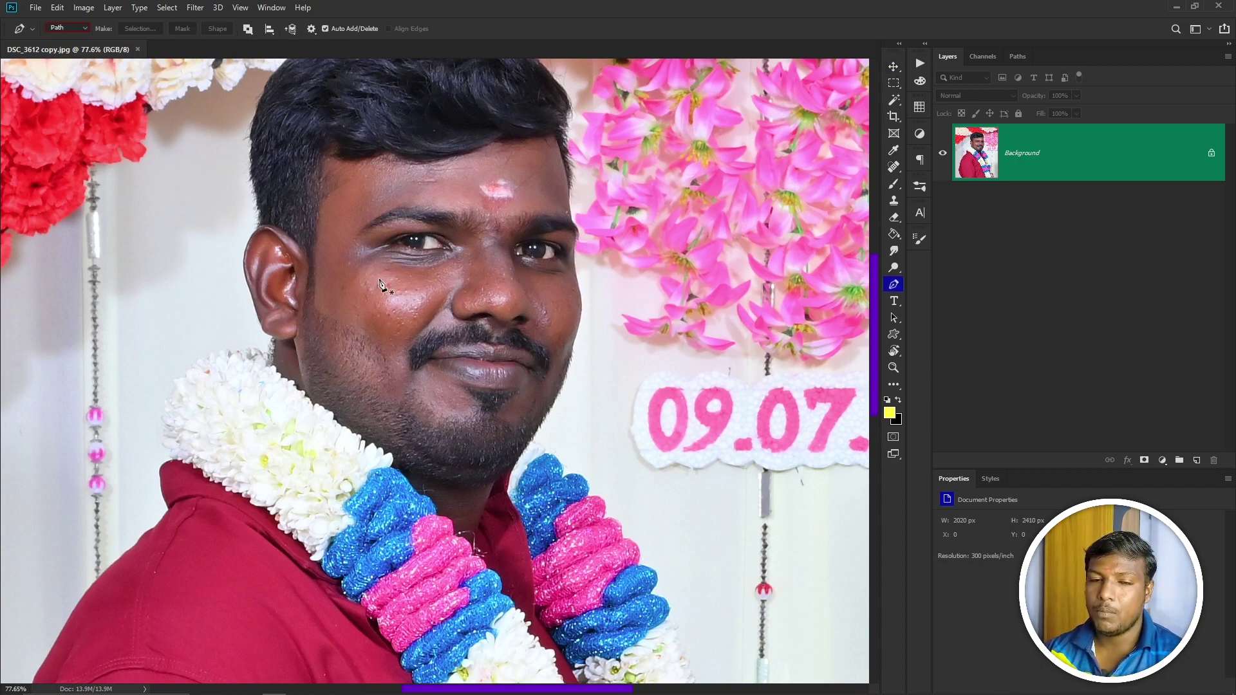
left_click_drag(281, 343, 322, 558)
left_click_drag(298, 411, 319, 411)
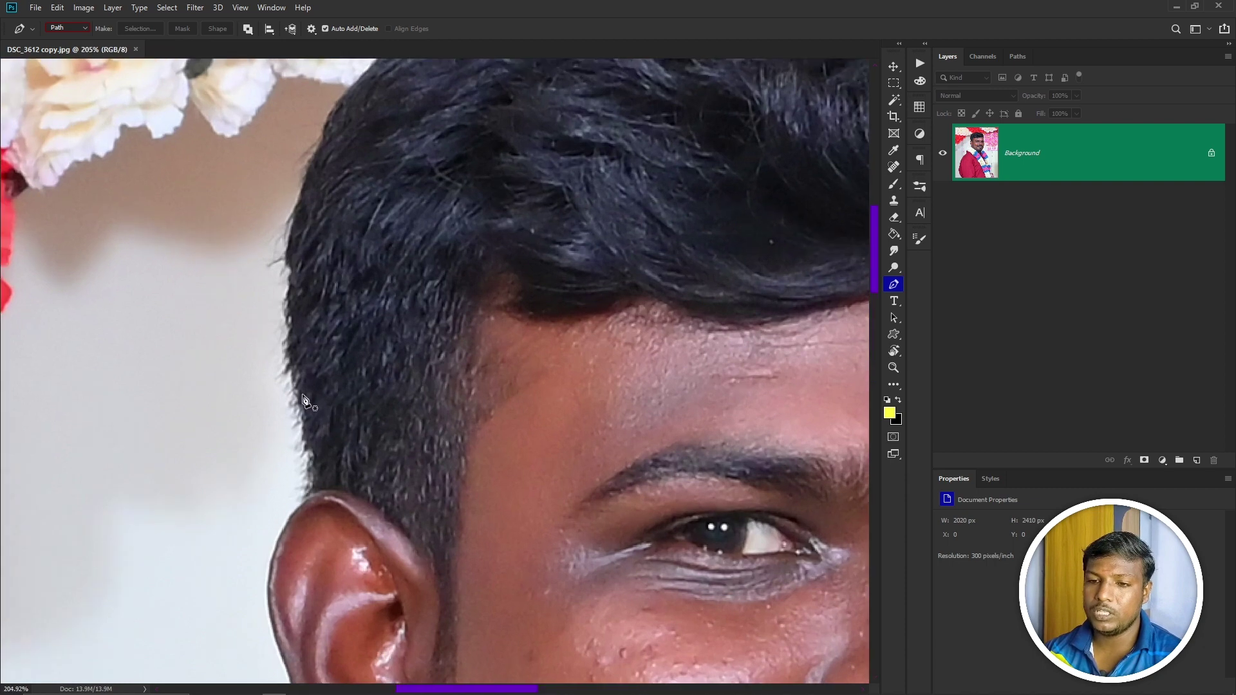
left_click(293, 392)
left_click(289, 367)
left_click(288, 325)
left_click(290, 288)
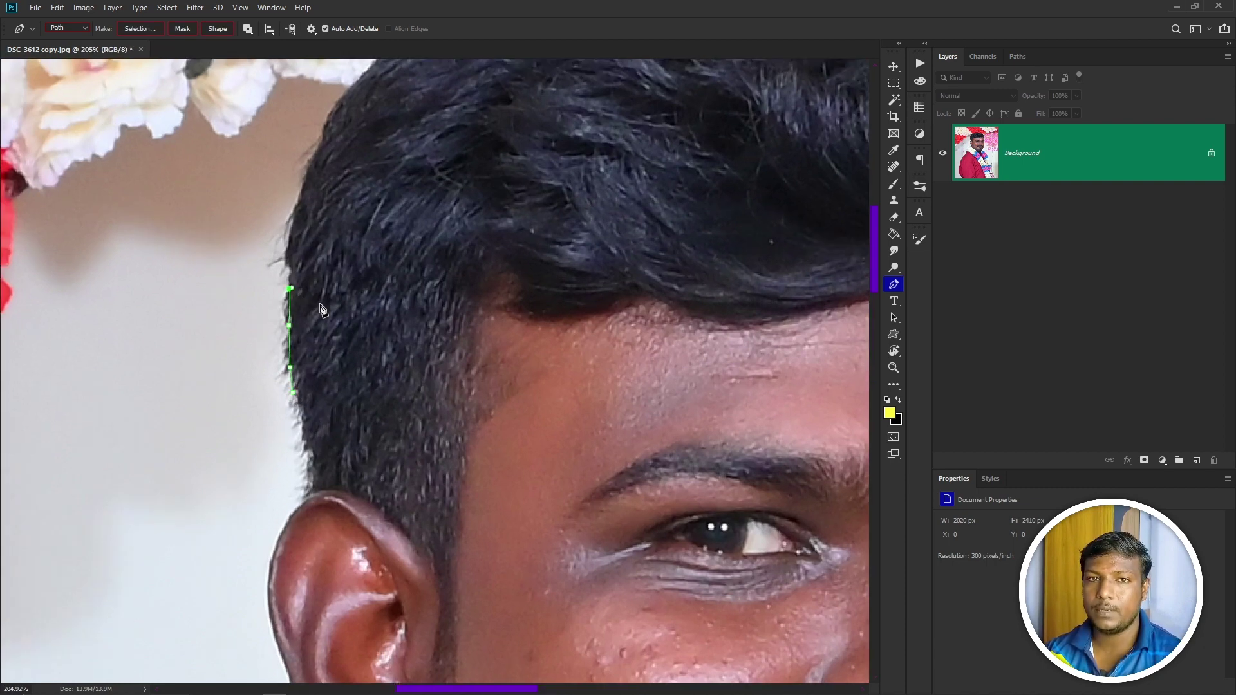
key("ctrl+z")
key("ctrl+z")
key("ctrl+z")
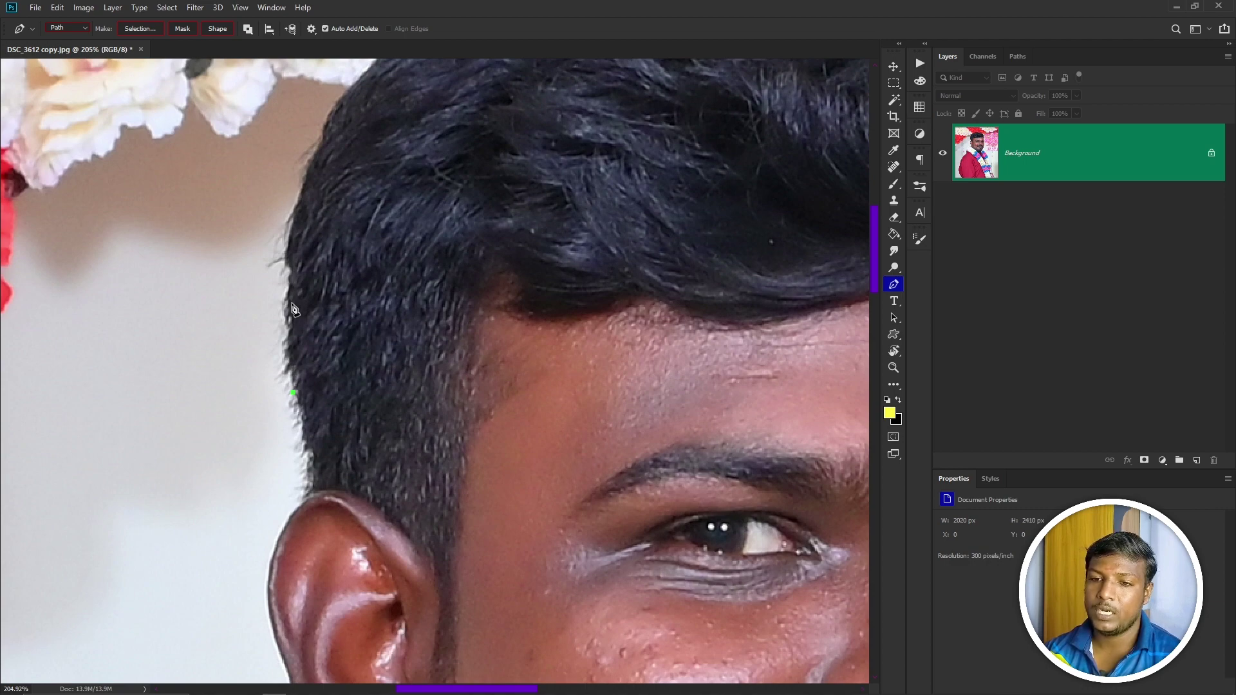
- Continue the path with curved segments up the back of the hair toward the crown
left_click_drag(292, 304, 298, 448)
left_click(294, 494)
left_click_drag(298, 389, 301, 364)
left_click_drag(348, 278, 370, 321)
left_click_drag(472, 286, 363, 378)
left_click_drag(414, 332, 505, 295)
- Curve the path over the crown to the middle of the hair's upper edge, redoing the overextended segment
left_click_drag(606, 311, 387, 325)
left_click(467, 315)
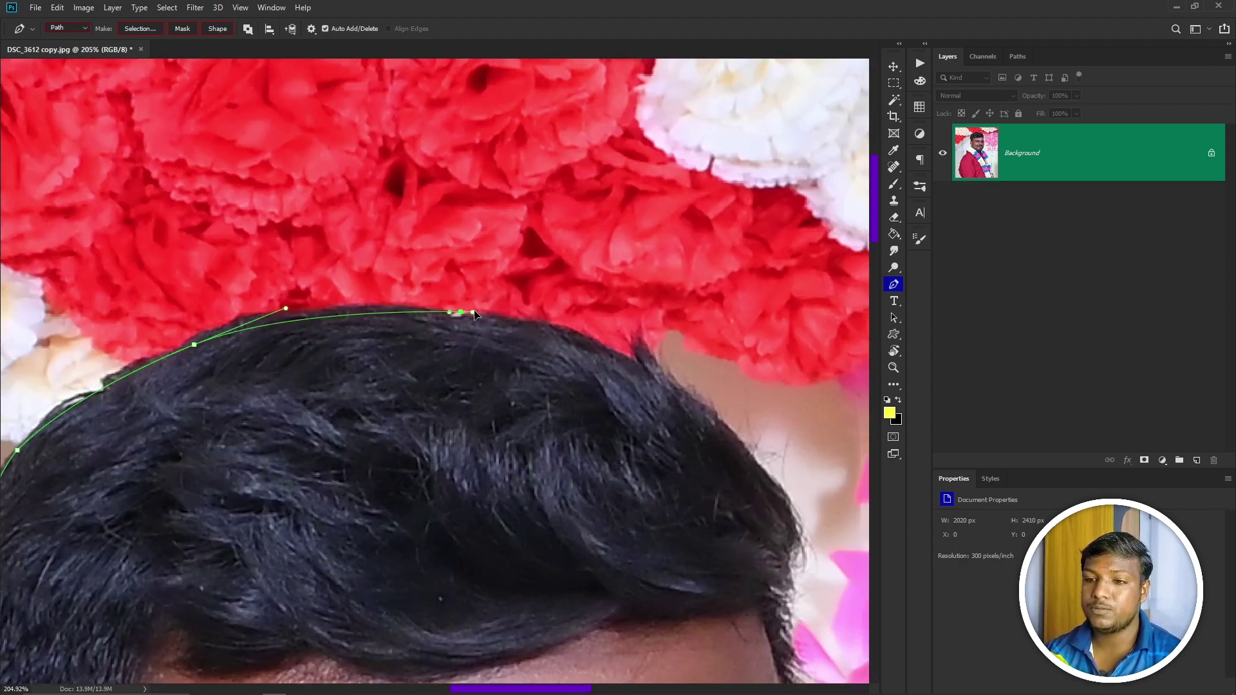
left_click_drag(467, 315, 634, 354)
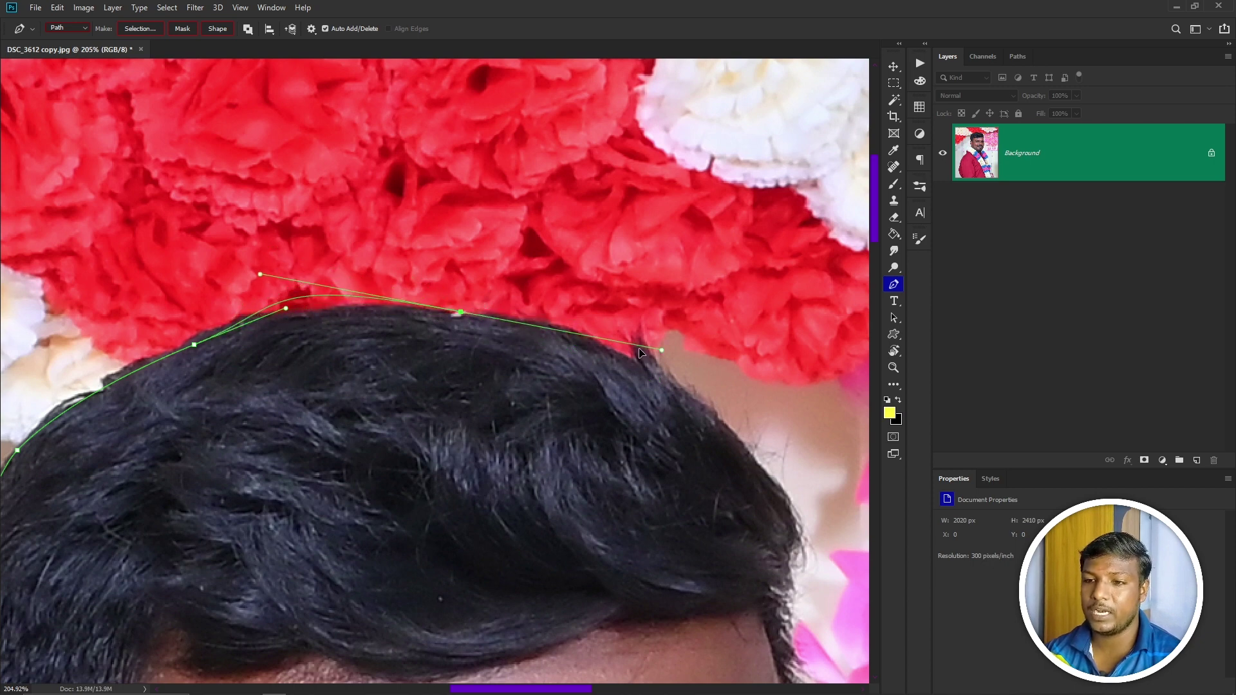
key("ctrl+z")
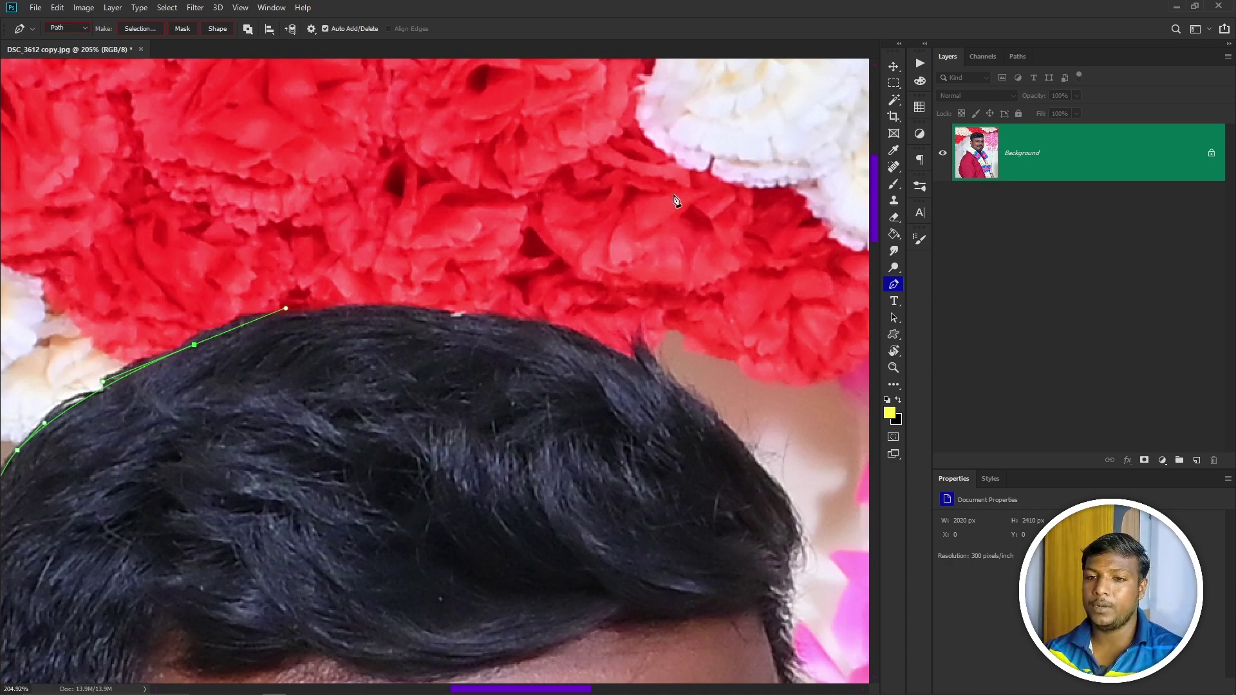
left_click_drag(455, 314, 529, 323)
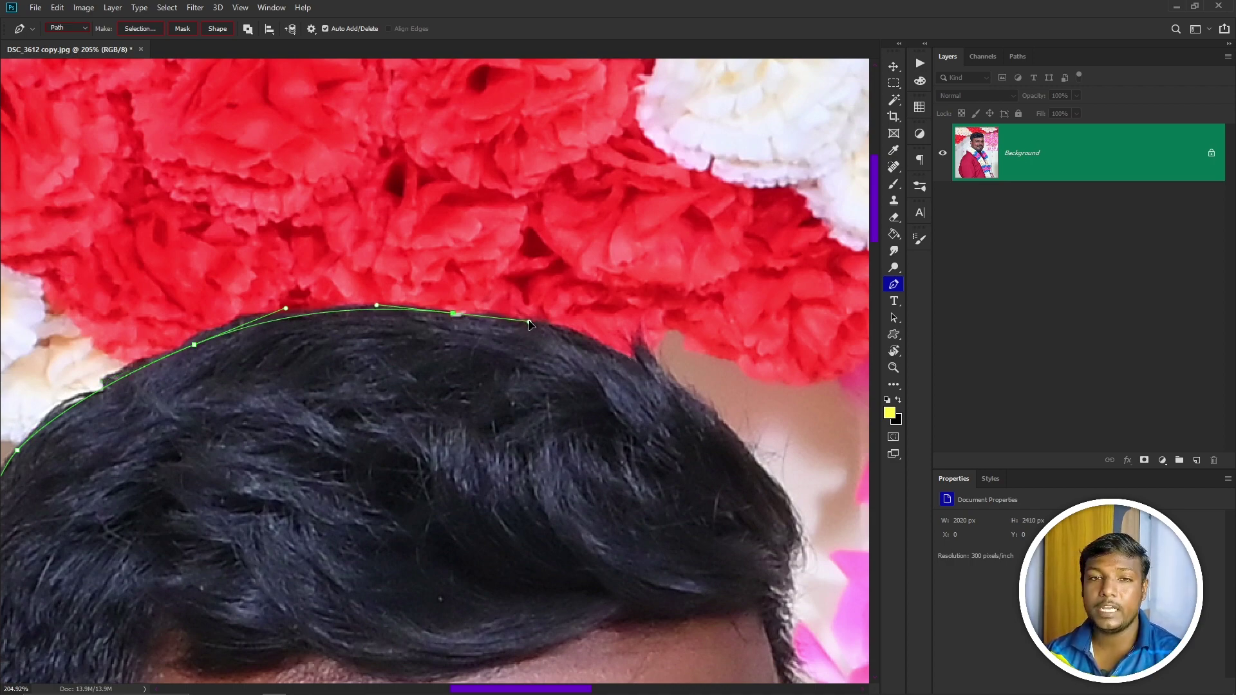
- Trace the path with curved segments along the front of the hair and down to the temple
left_click_drag(662, 359, 537, 269)
left_click_drag(557, 306, 609, 350)
left_click_drag(657, 383, 587, 232)
left_click_drag(595, 289, 594, 336)
left_click_drag(582, 379, 551, 199)
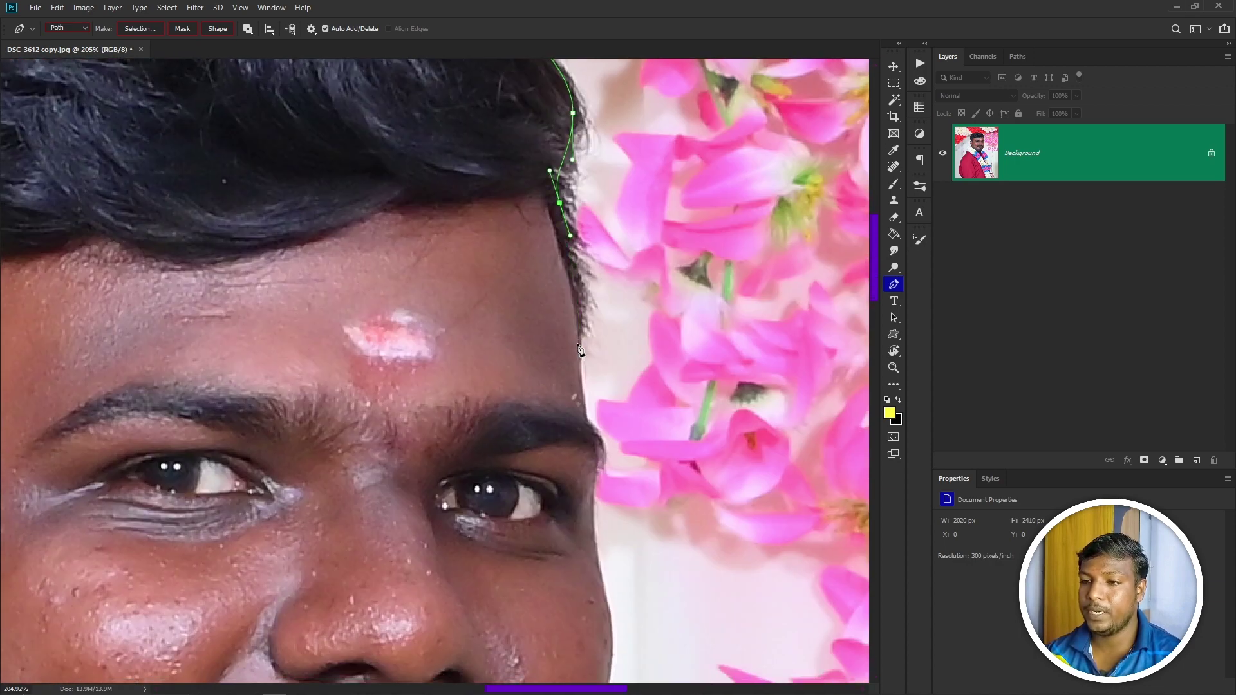
- Extend the path down the forehead, cheek and bearded jaw to where the face meets the garland
left_click_drag(576, 338, 575, 365)
left_click_drag(587, 423, 580, 368)
left_click_drag(574, 422, 597, 353)
scroll(595, 354, "down", 5)
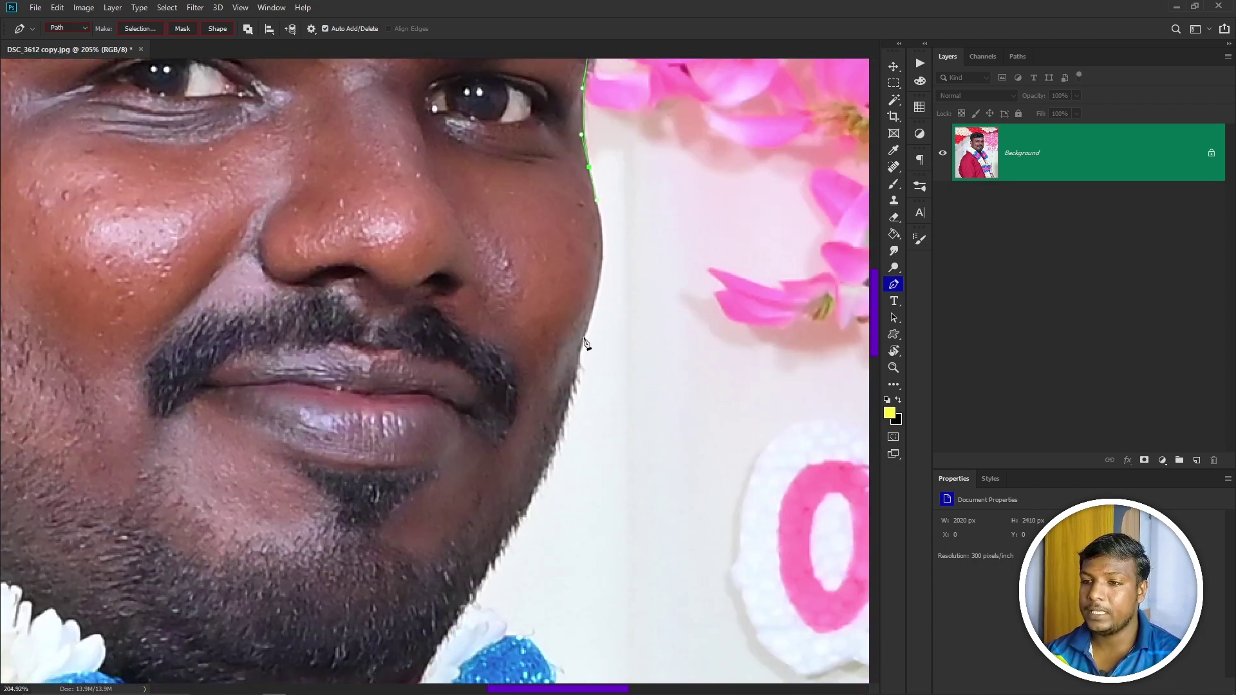
left_click_drag(595, 308, 538, 436)
scroll(561, 417, "down", 4)
left_click(515, 472)
- Trace the path with closely spaced points along the white petals and around the garland's first blue lobe
left_click_drag(530, 480, 495, 391)
left_click(513, 404)
left_click(517, 416)
left_click(530, 423)
left_click(538, 424)
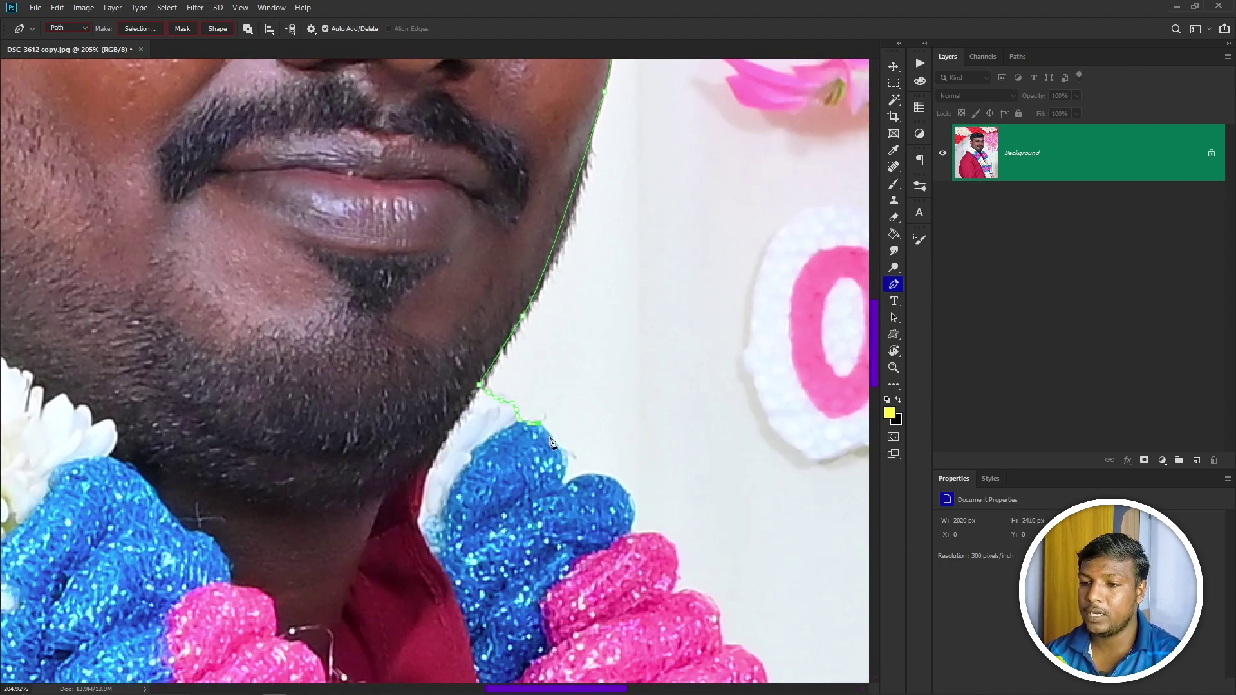
left_click(548, 435)
left_click(553, 442)
left_click(559, 454)
left_click(559, 461)
left_click(560, 470)
left_click(564, 480)
- Continue the path around the garland's second blue lobe to the start of the pink section
left_click(575, 480)
left_click(587, 475)
left_click(600, 476)
left_click(611, 479)
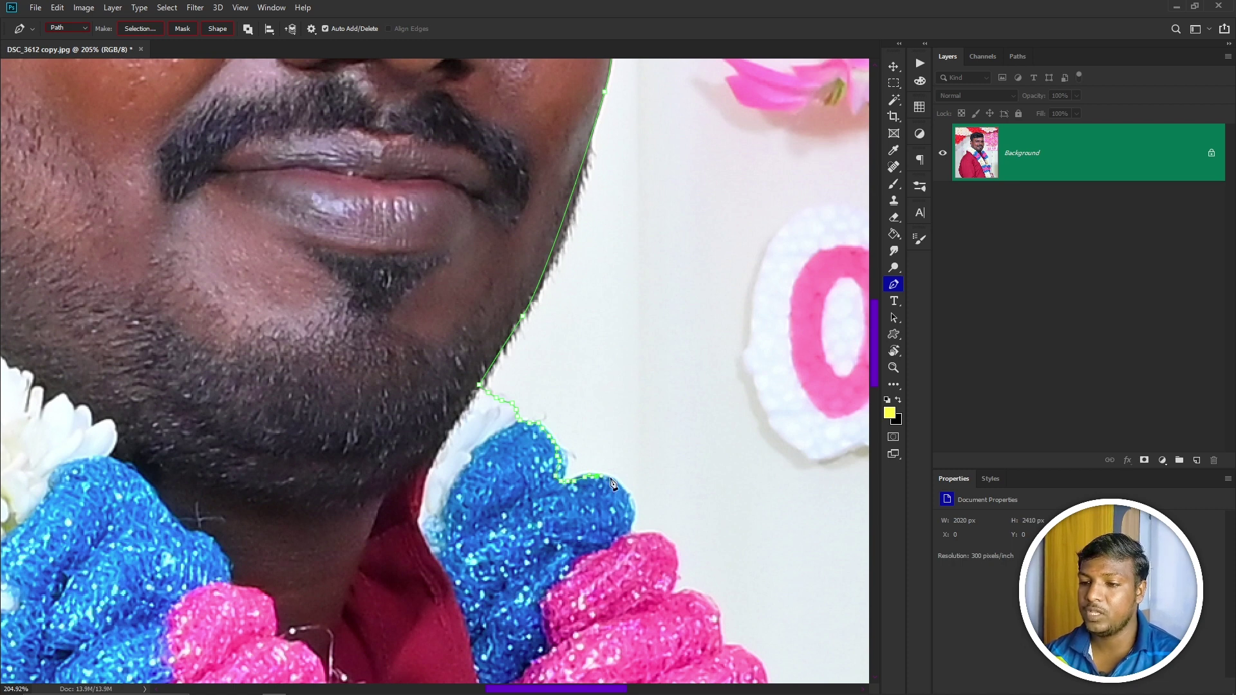
left_click(619, 486)
left_click(625, 496)
left_click(629, 510)
left_click(627, 524)
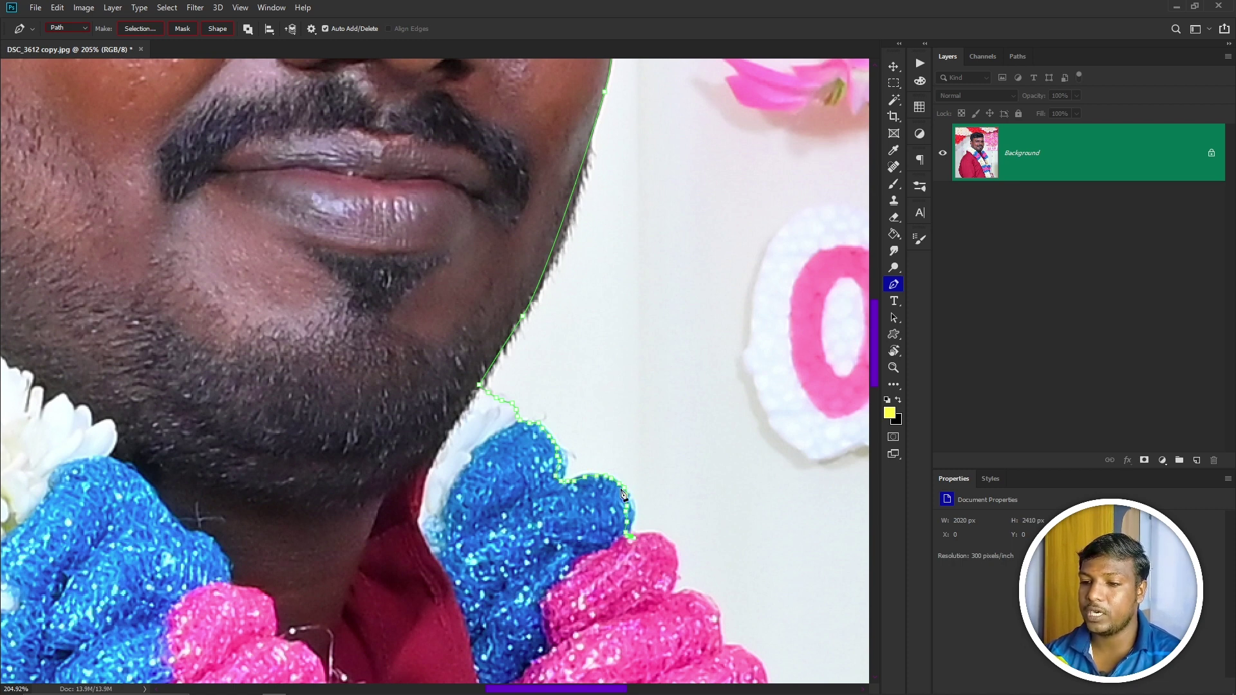
left_click(639, 537)
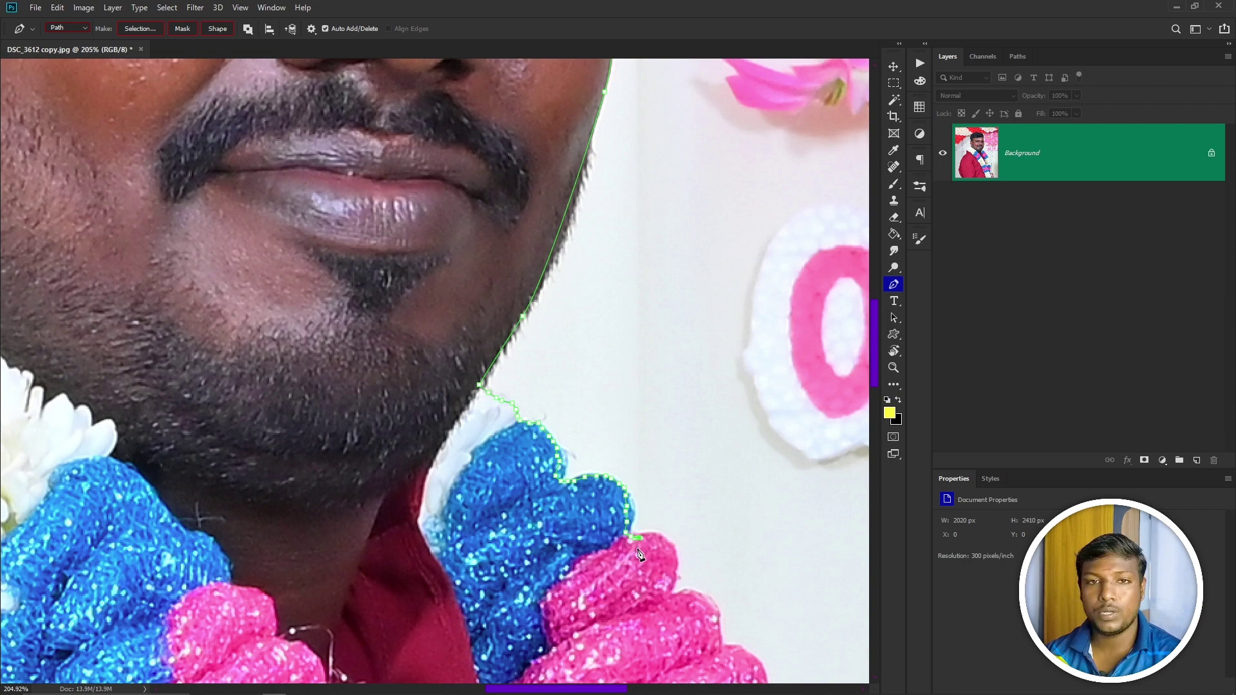
left_click_drag(639, 557, 557, 459)
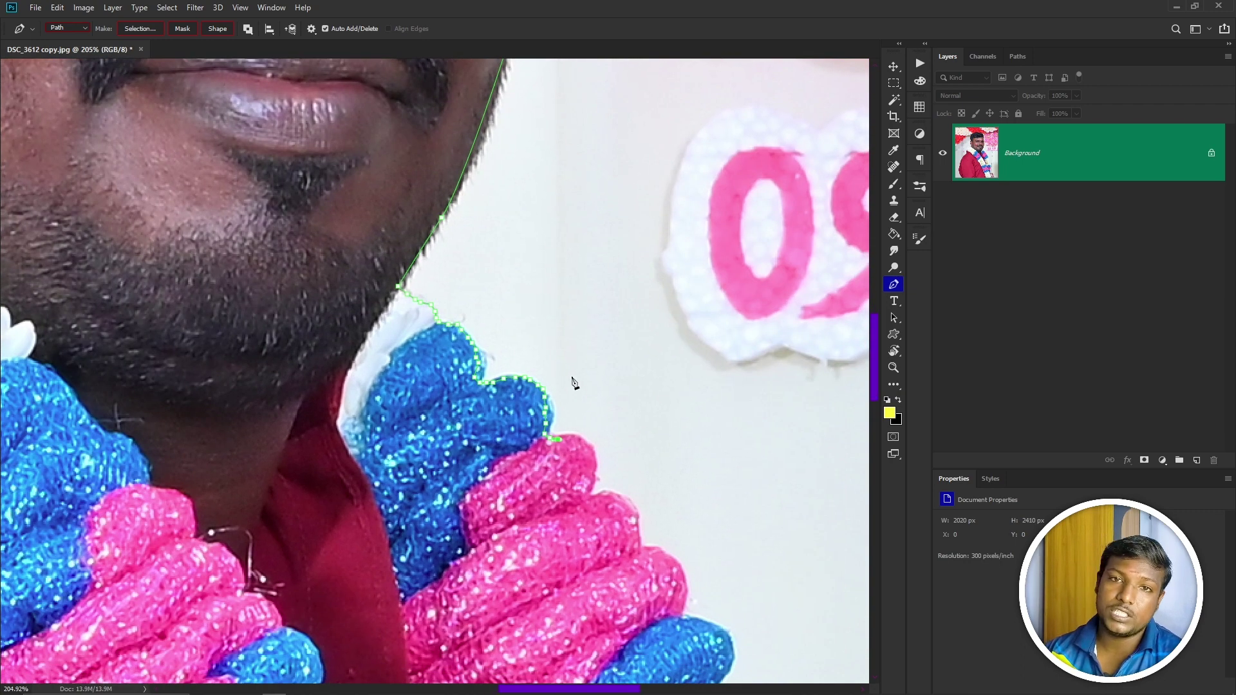
- Continue the path with closely spaced points around the garland's first pink lobe to the notch below it
left_click(569, 435)
left_click(586, 442)
left_click(595, 448)
left_click(599, 463)
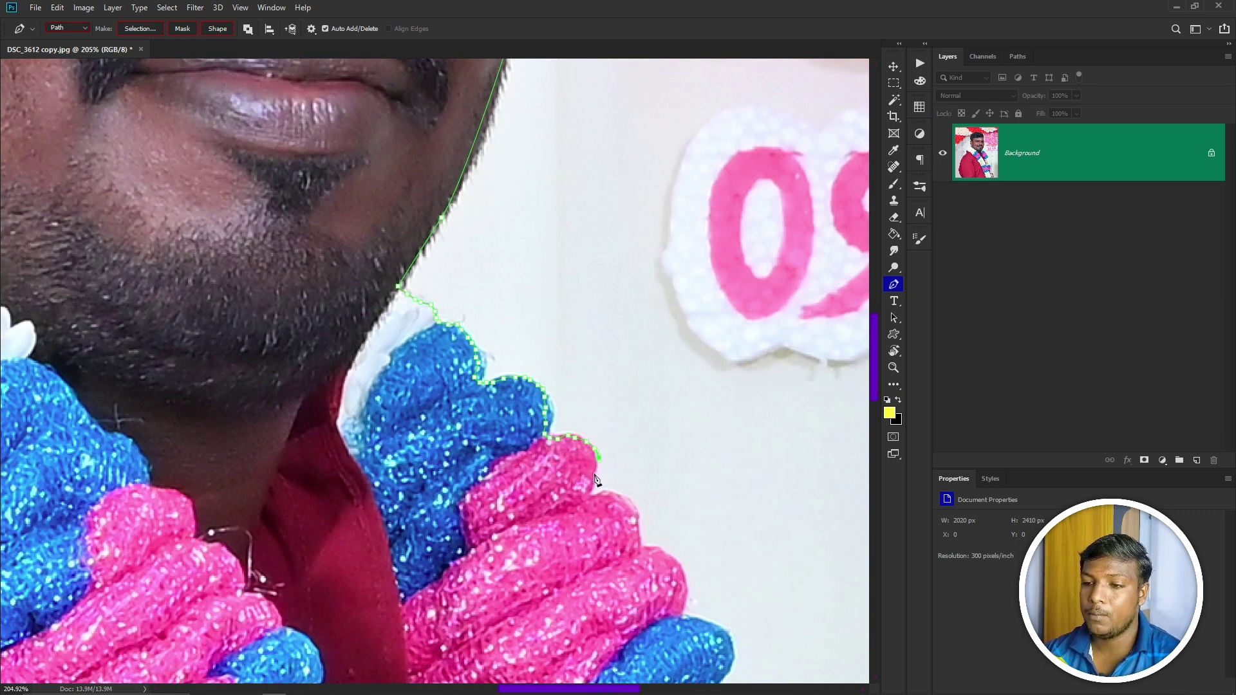
left_click(593, 475)
left_click(590, 491)
left_click(597, 497)
- Trace the path around the outer edge of the garland's second pink lobe
left_click(608, 493)
left_click(624, 496)
left_click(633, 504)
left_click(637, 519)
left_click(636, 531)
left_click(637, 541)
left_click(640, 547)
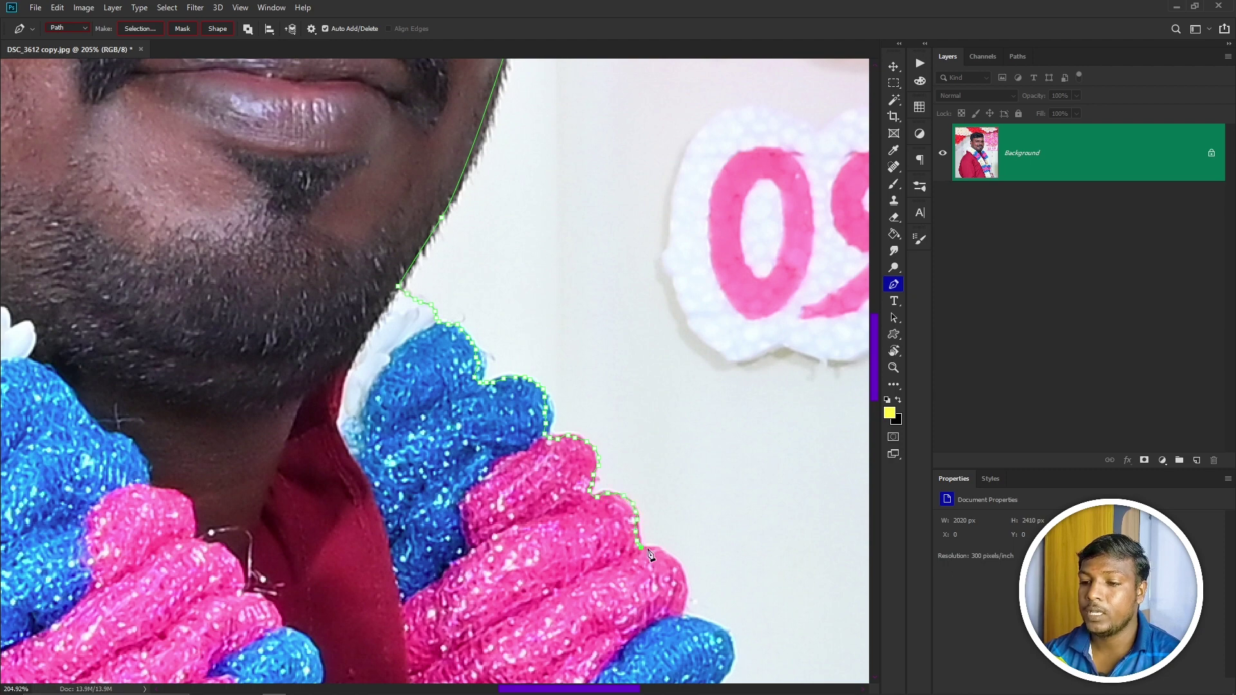
- Extend the path around the third pink lobe to the start of the lower blue section
left_click(658, 551)
left_click(668, 559)
left_click(686, 588)
left_click(681, 604)
left_click(680, 614)
left_click(683, 618)
- Trace the path around the first blue lobe below the pink section
left_click_drag(704, 625, 626, 431)
left_click_drag(653, 502, 598, 463)
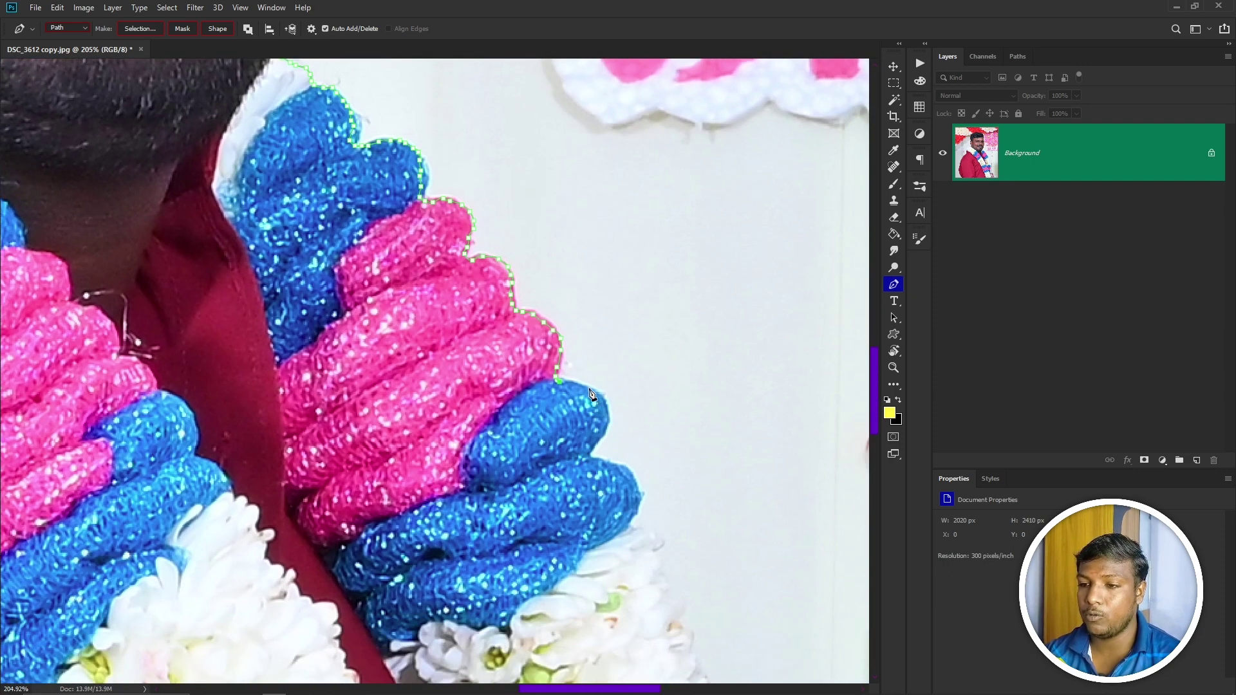
left_click(587, 386)
left_click(602, 394)
left_click(608, 410)
left_click(607, 420)
left_click(603, 427)
left_click(592, 452)
left_click(590, 458)
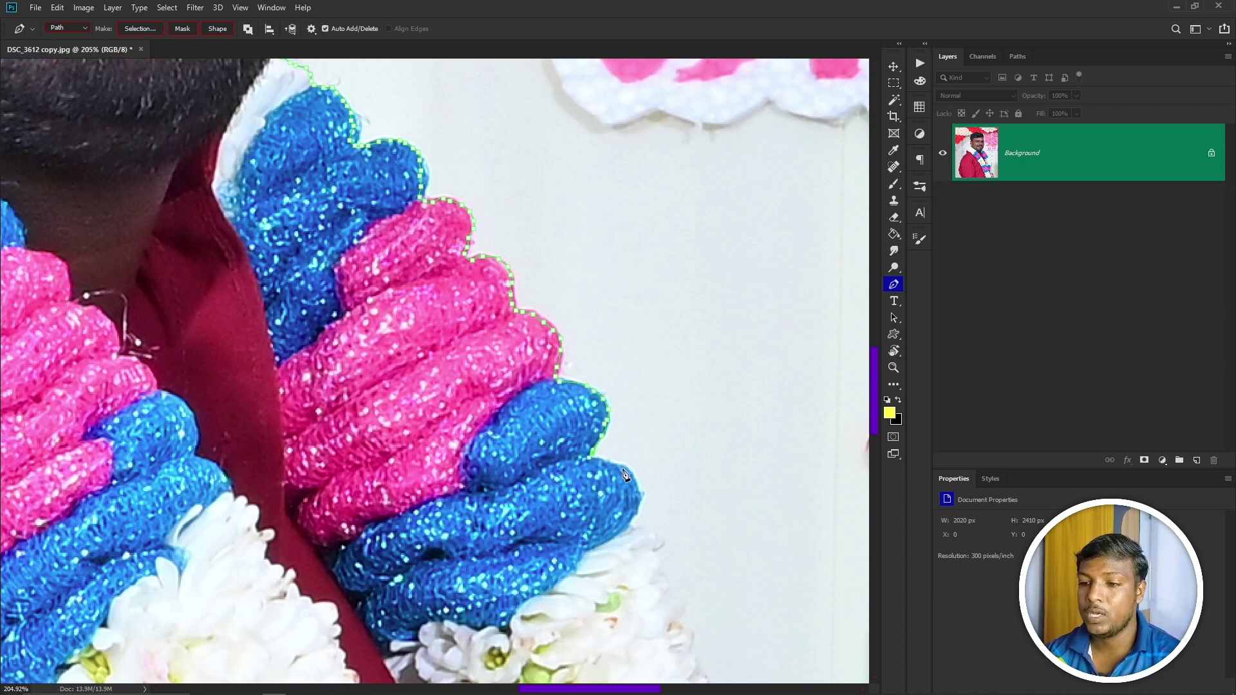
- Continue the path around the next blue lobe and onto the upper white petals
left_click(623, 469)
left_click(636, 475)
left_click(637, 523)
left_click(656, 534)
left_click(669, 549)
left_click(669, 561)
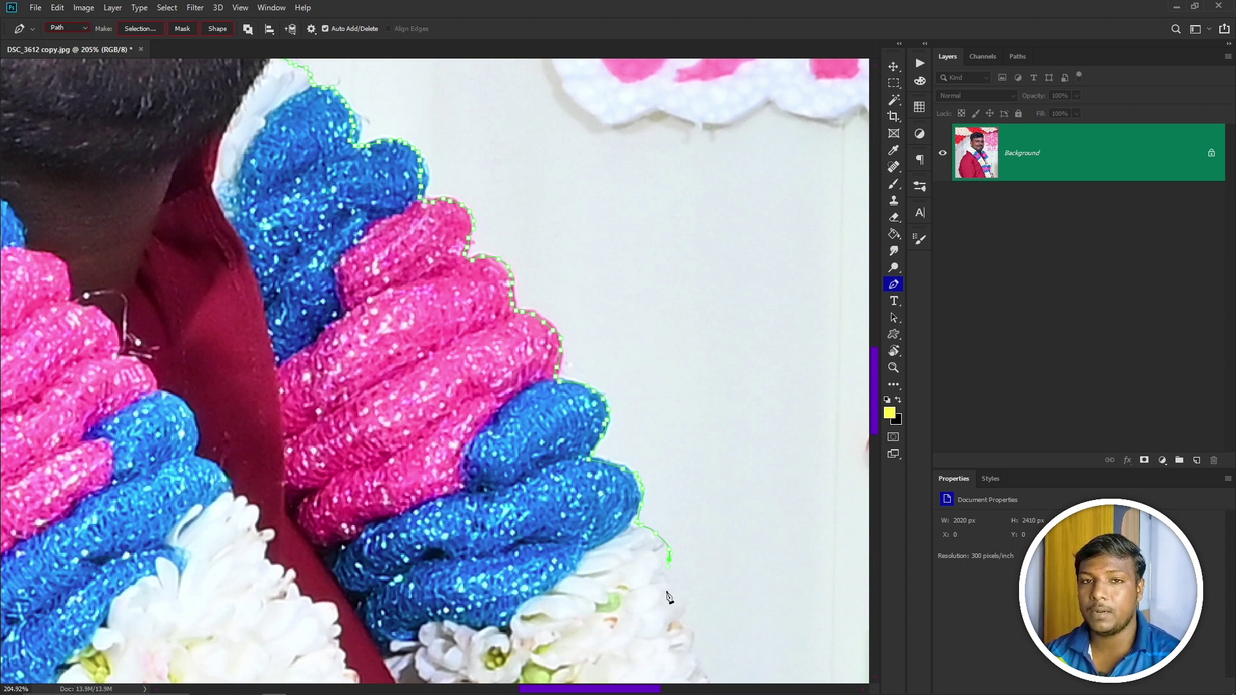
- Trace the jagged outer edge of the white flowers through the middle of that section
left_click(666, 591)
left_click(662, 611)
left_click(666, 618)
left_click_drag(666, 605, 641, 418)
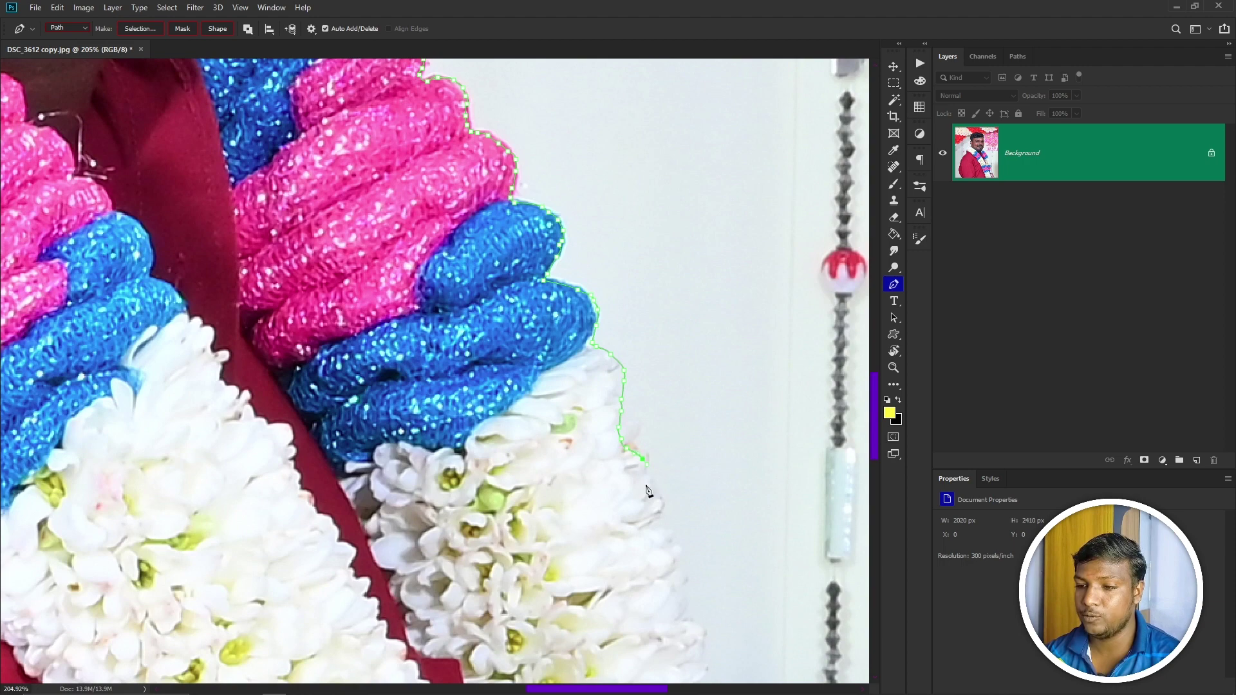
left_click(665, 507)
left_click(662, 520)
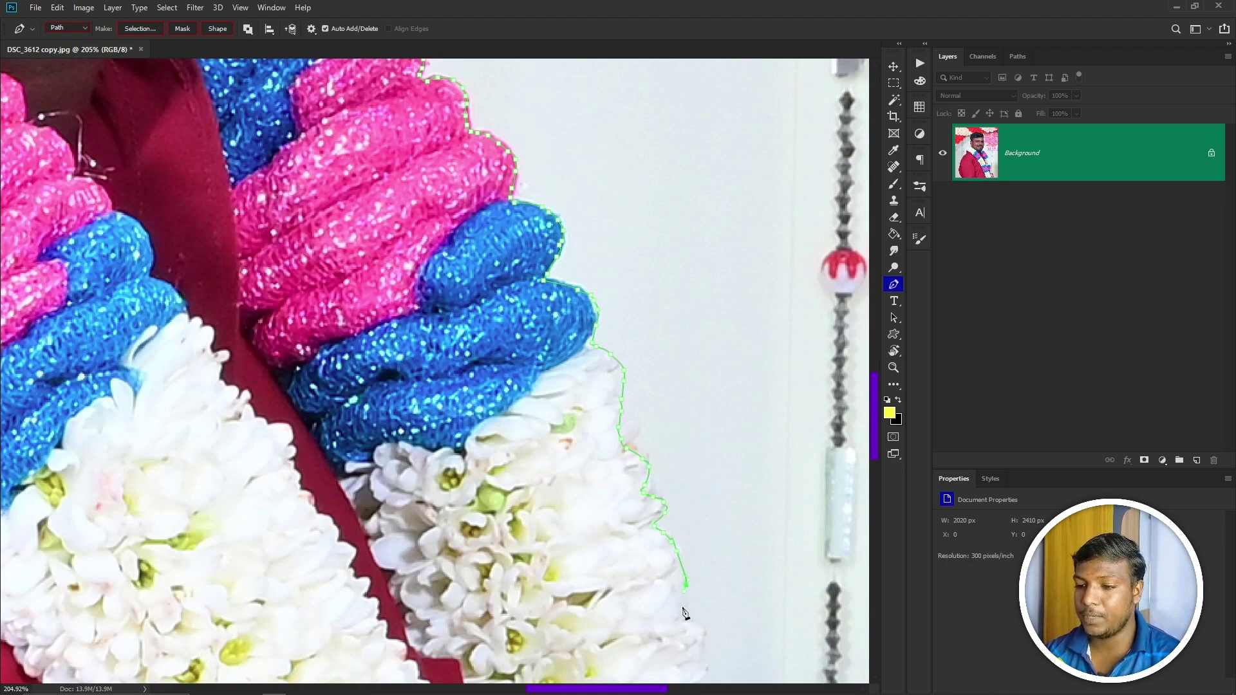
- Extend the path along the lower white petals to the start of the next blue section
left_click_drag(707, 644, 652, 440)
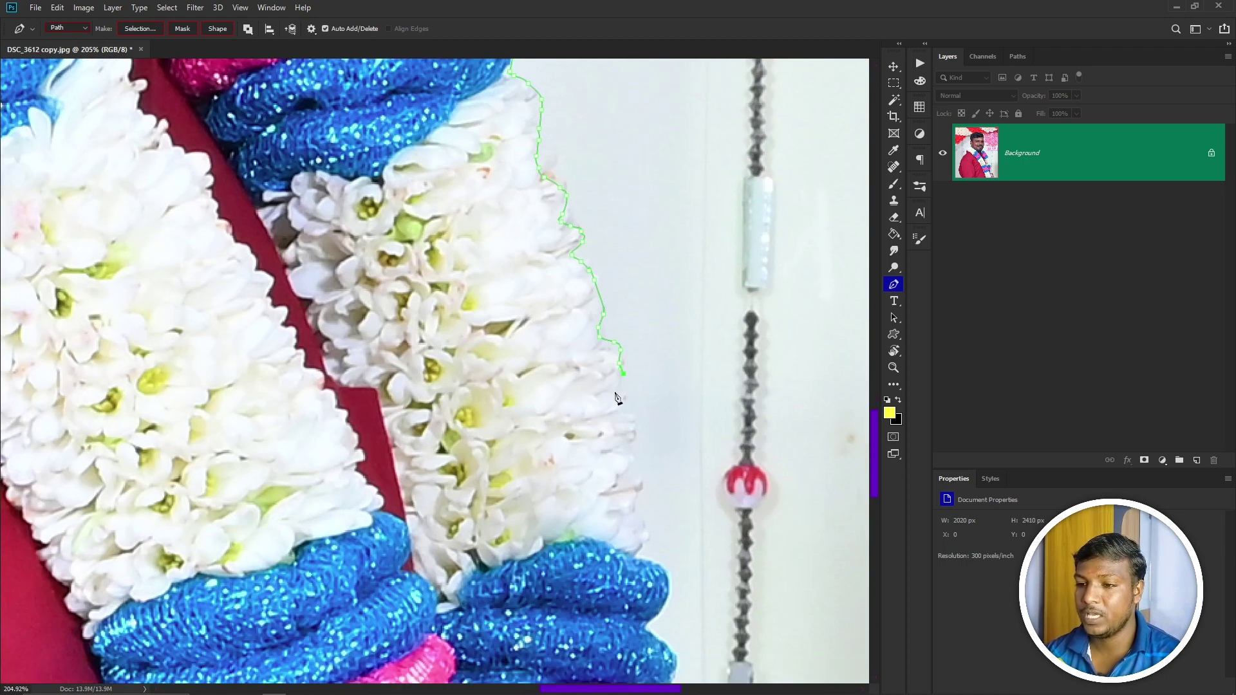
left_click(626, 425)
left_click(633, 461)
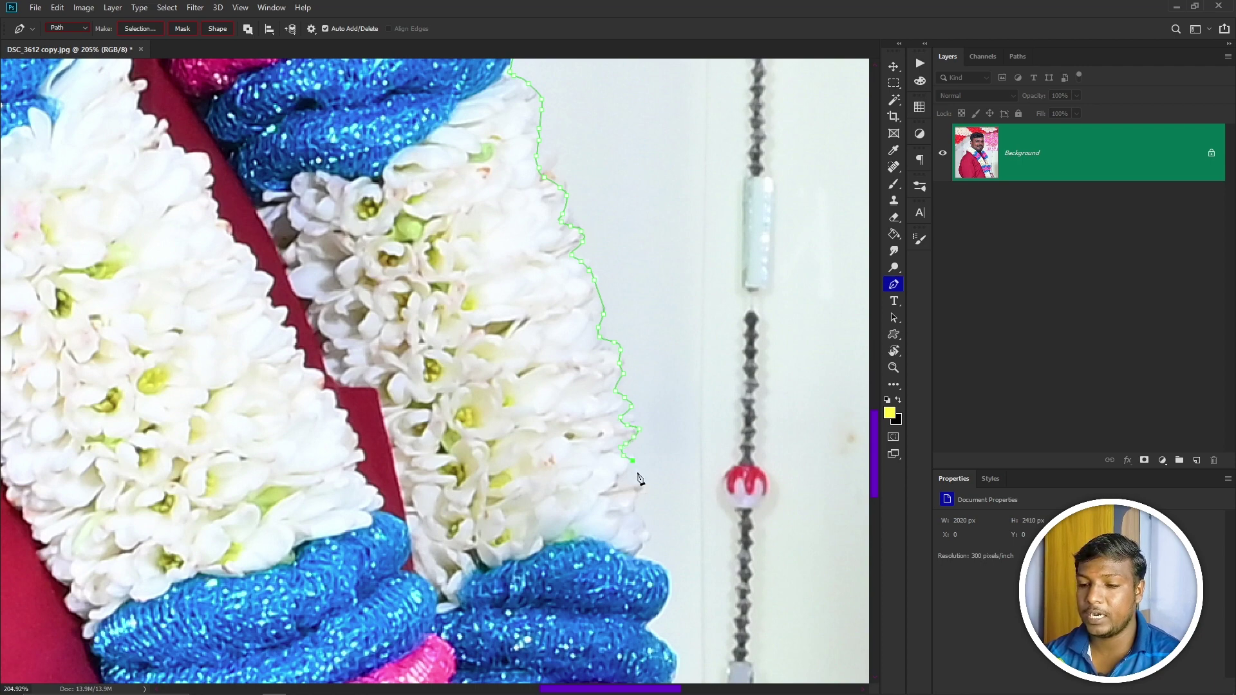
left_click(646, 520)
left_click(647, 542)
left_click(630, 556)
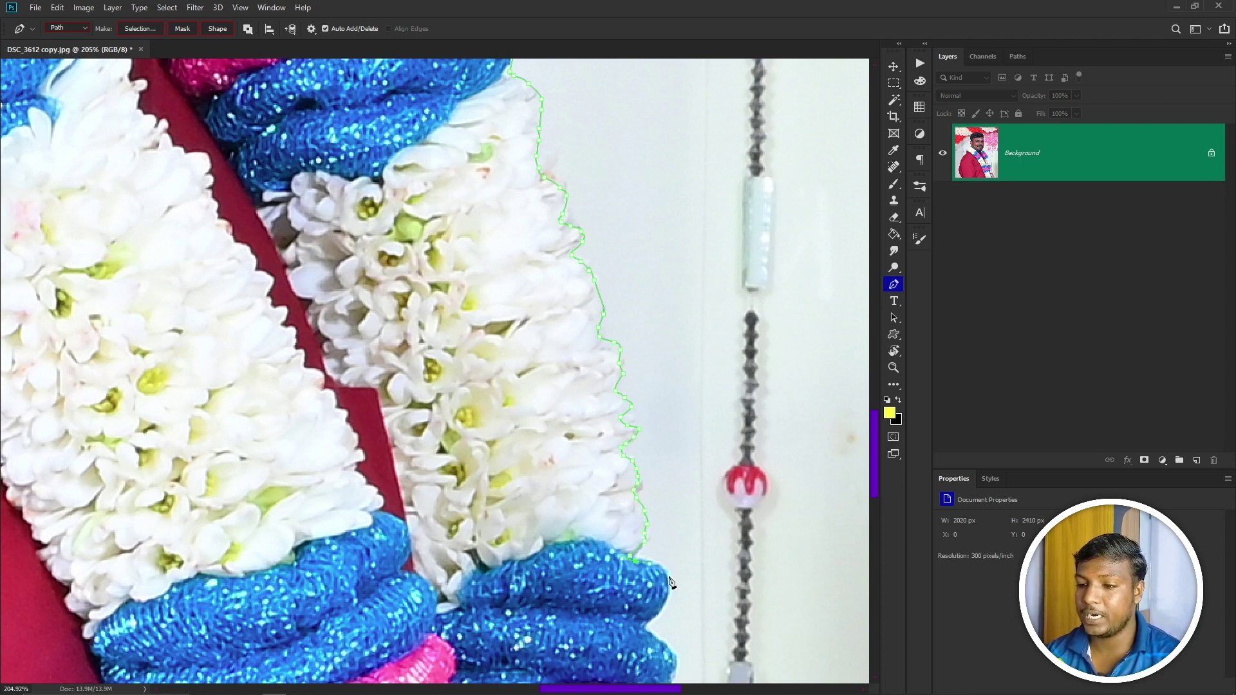
- Trace the path around the two blue lobes below the white flowers
left_click(672, 582)
left_click(643, 627)
left_click_drag(672, 637, 598, 316)
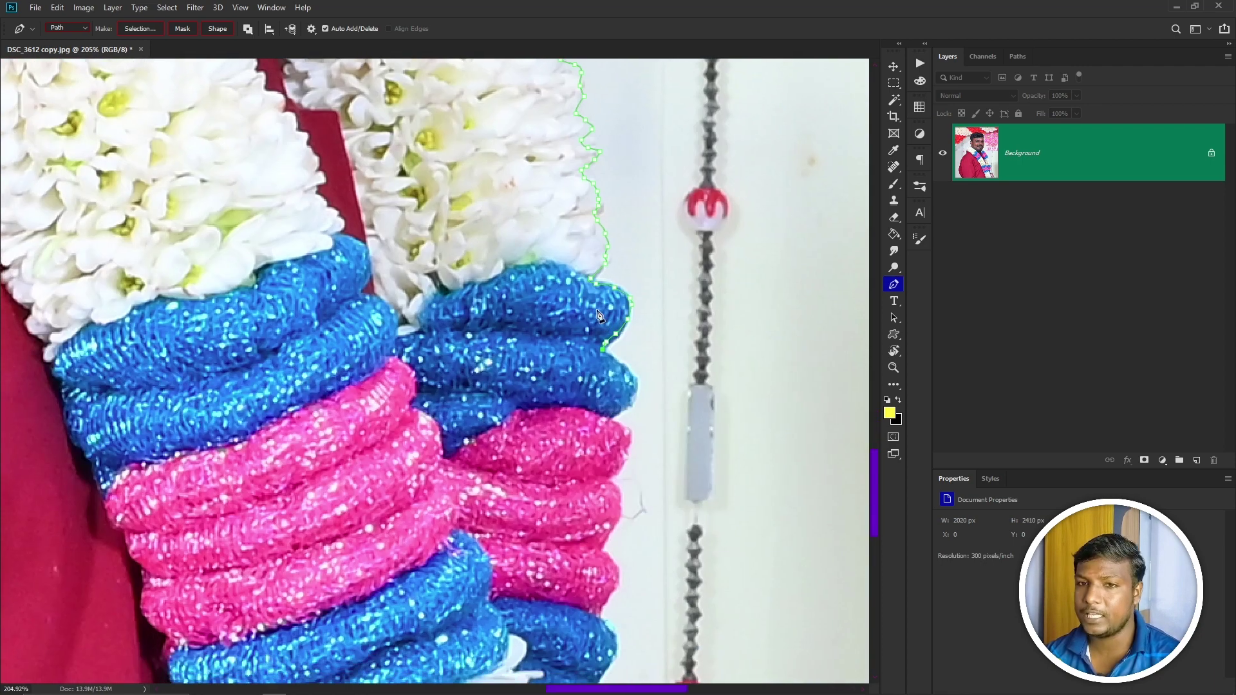
left_click(608, 365)
left_click(635, 387)
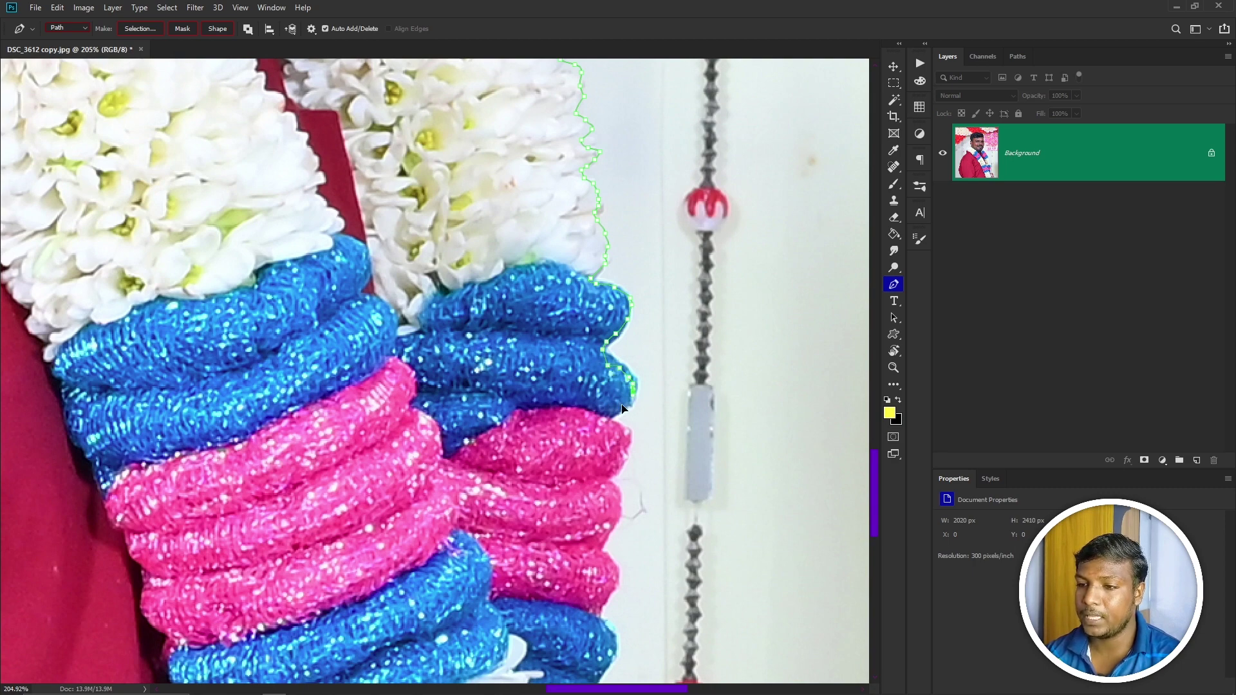
- Continue the path around the three pink lobes of the lower garland
left_click(607, 417)
left_click(626, 449)
left_click(605, 481)
left_click(619, 501)
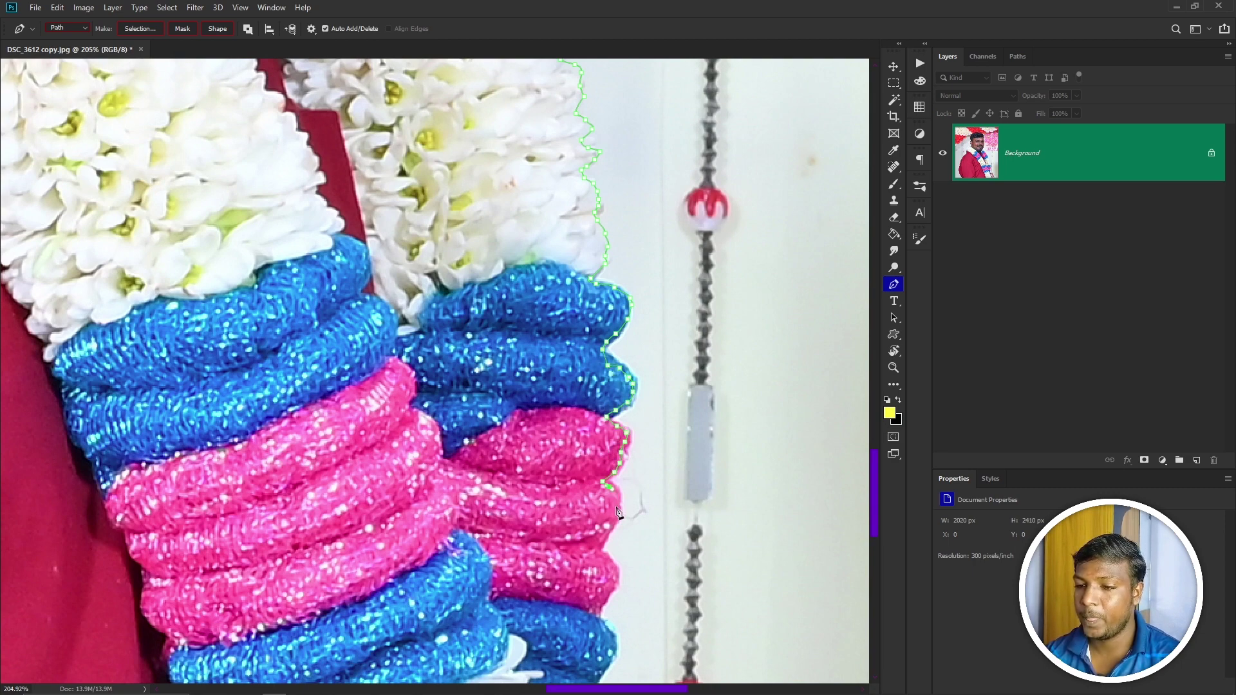
left_click(613, 527)
left_click(603, 546)
left_click(616, 580)
left_click(599, 615)
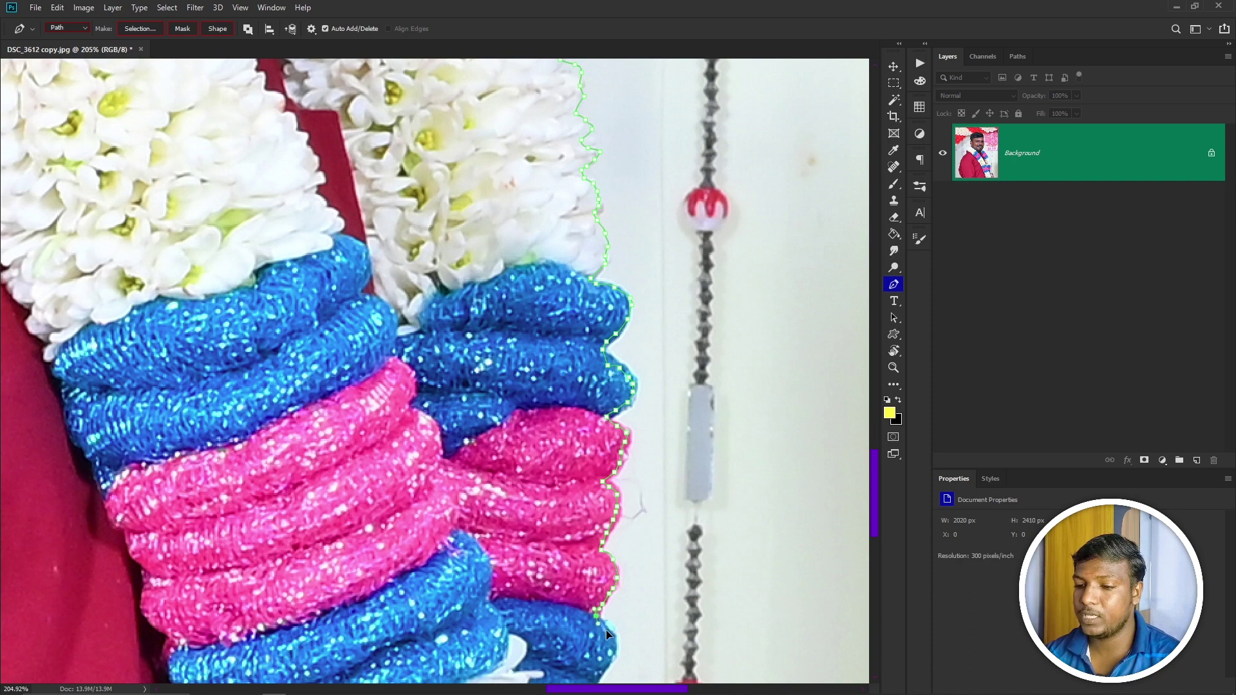
- Trace the last blue lobes and the lowest white flowers down to the photo's lower edge
left_click(613, 651)
scroll(618, 669, "down", 5)
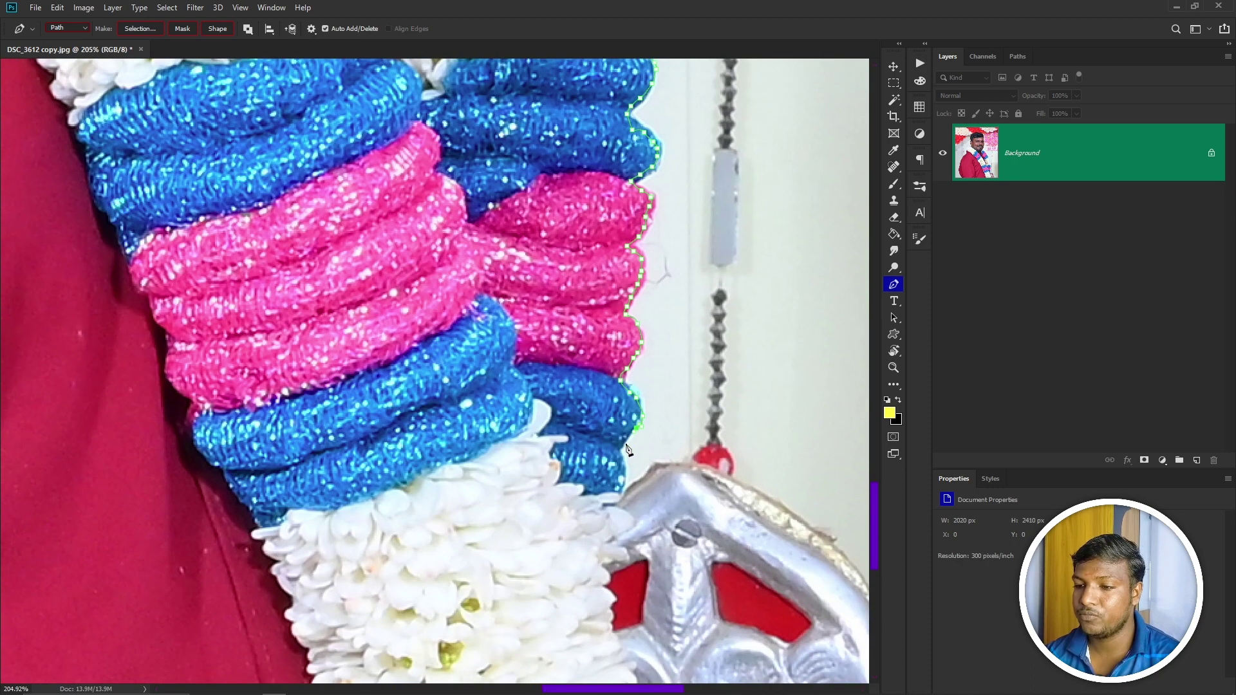
left_click(622, 480)
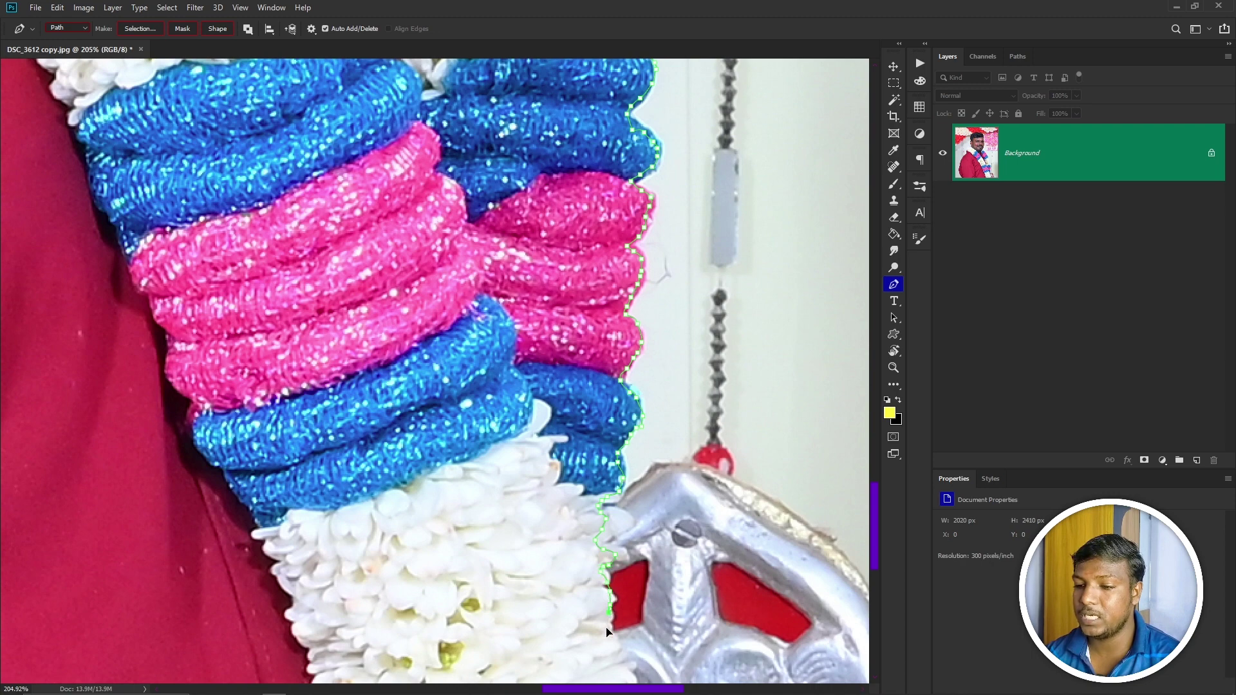
mouse_move(631, 652)
left_mouse_down()
mouse_move(590, 494)
mouse_move(574, 486)
mouse_move(593, 539)
left_mouse_up()
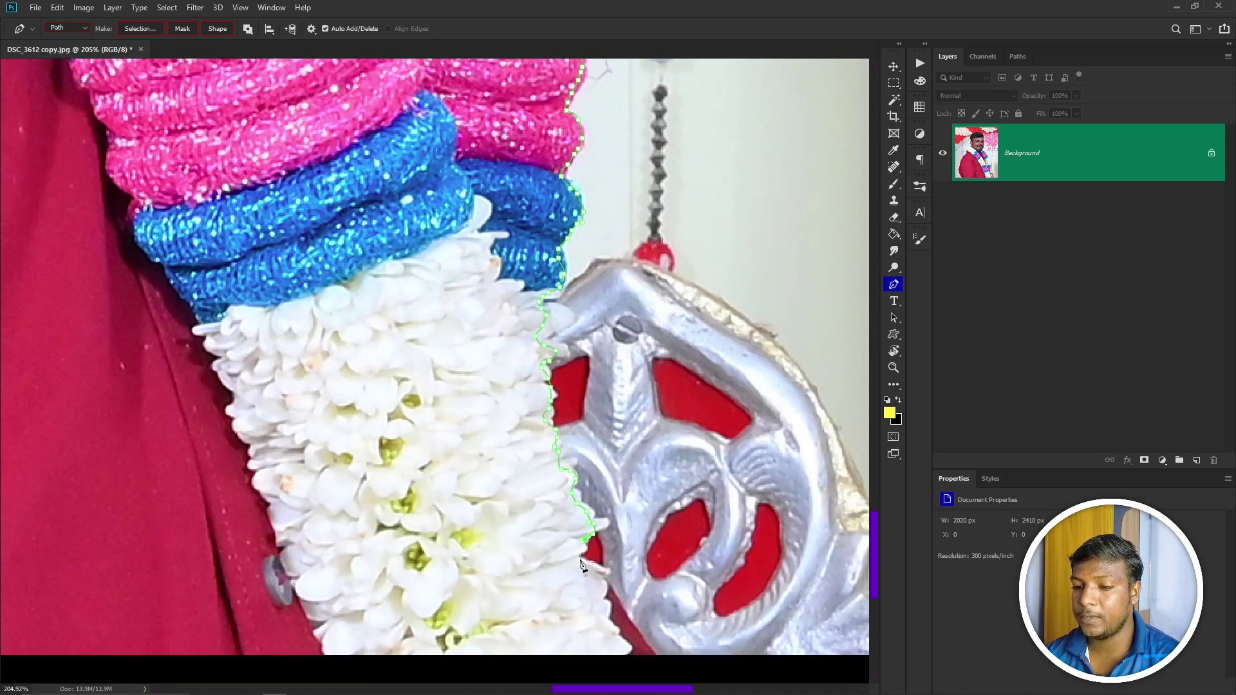
left_click(621, 645)
- Carry the path just outside the photo's lower edge across to the bottom of the red sleeve
left_click_drag(625, 621, 857, 540)
left_click(592, 507)
left_click(583, 523)
scroll(473, 470, "down", 5)
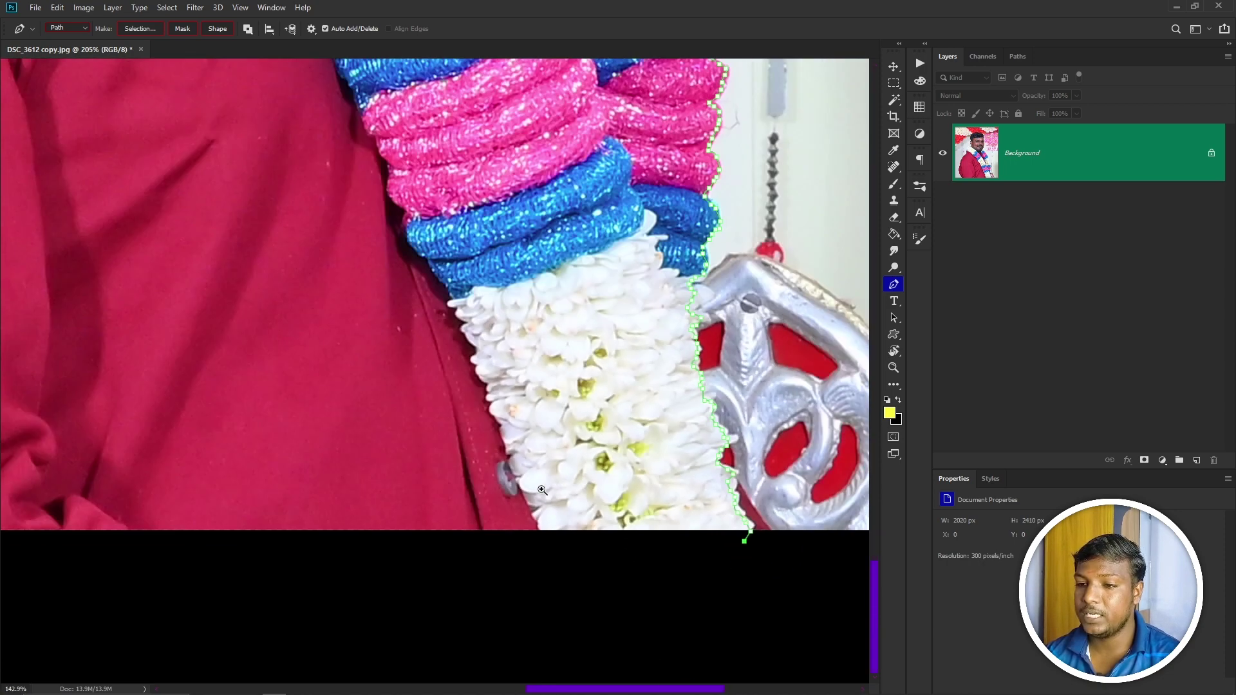
left_click_drag(454, 468, 837, 447)
scroll(422, 480, "up", 3)
left_click(428, 513)
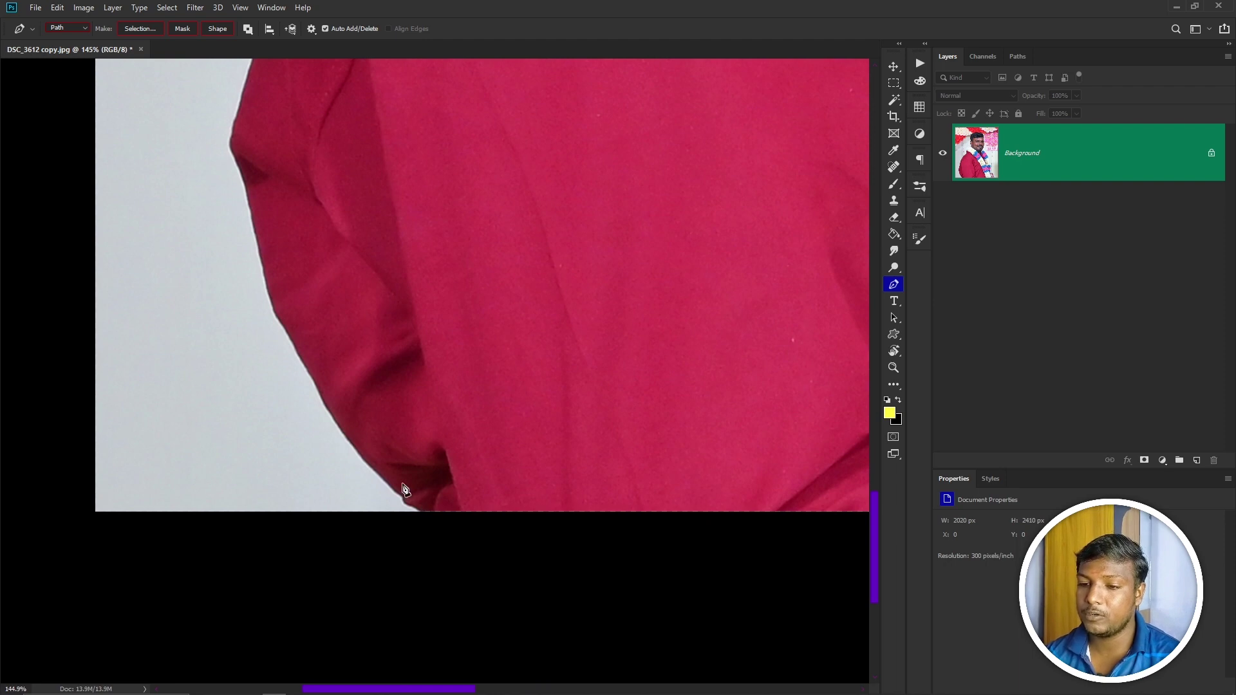
- Trace the outer edge of the red sleeve with curved segments up past the elbow
left_click_drag(330, 403, 488, 610)
left_click_drag(431, 517, 423, 485)
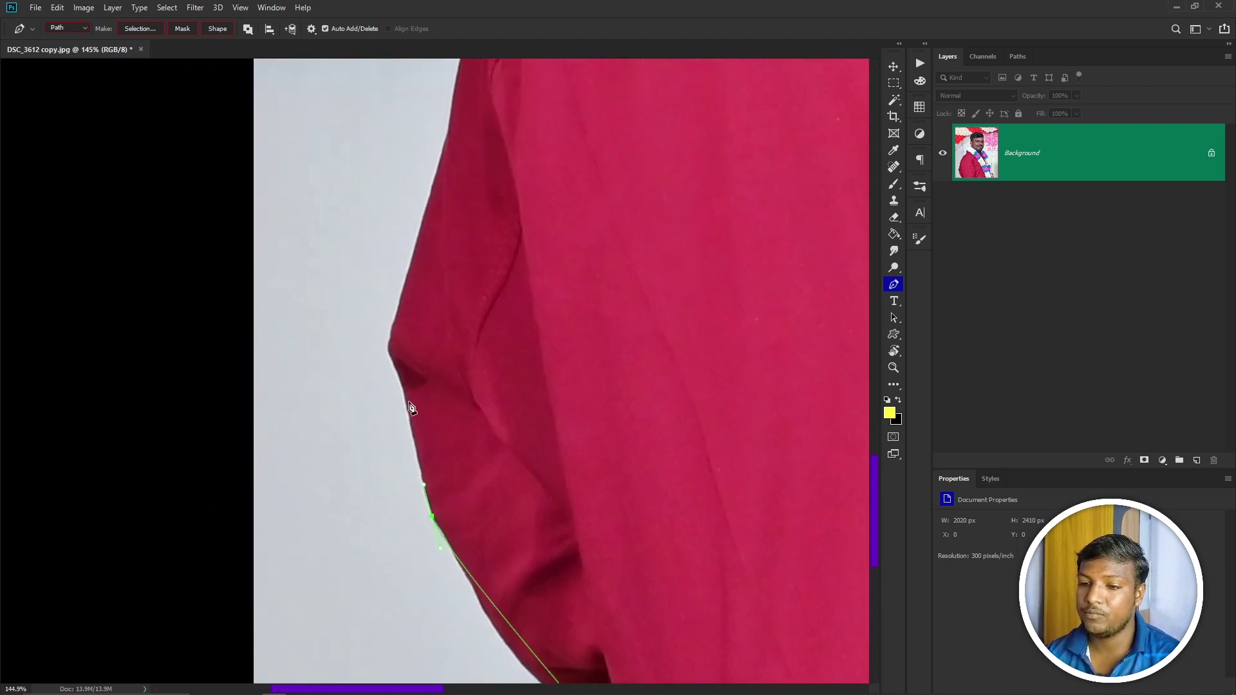
left_click(399, 374)
left_click_drag(415, 331, 458, 547)
left_click_drag(452, 499, 471, 432)
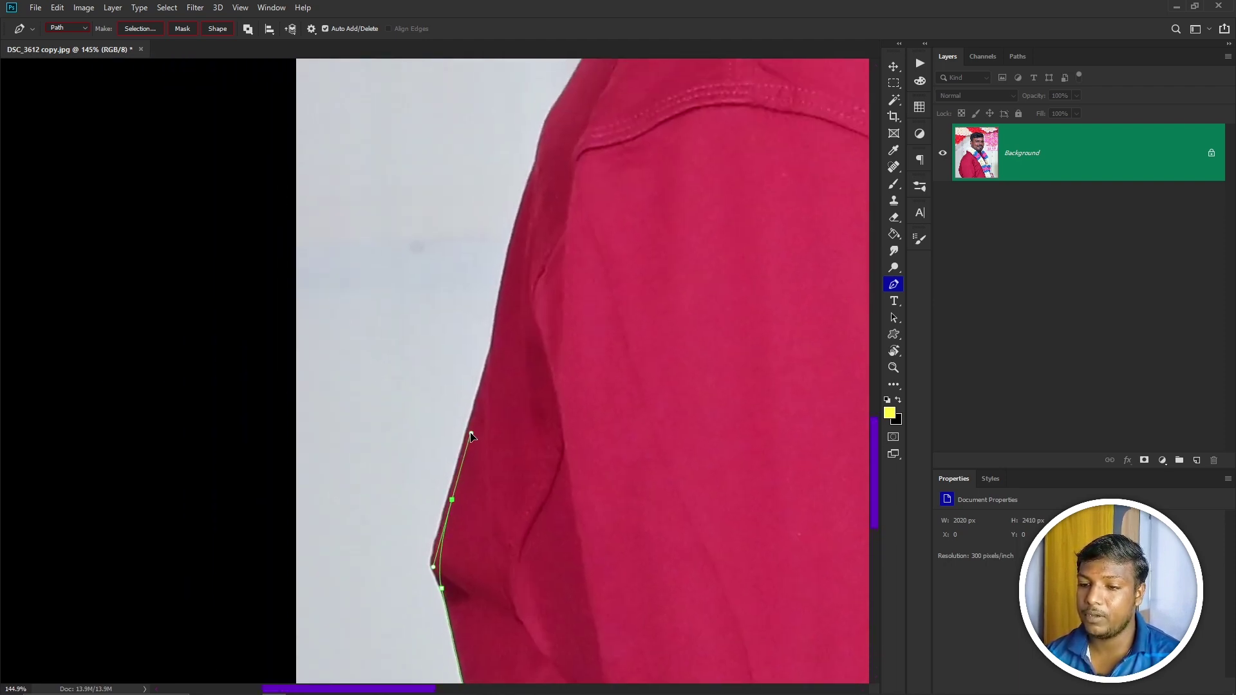
- Extend the path with curved segments along the upper sleeve to the start of the shoulder
left_click_drag(507, 325, 485, 527)
left_click(488, 467)
left_click_drag(526, 314, 534, 367)
left_click(467, 510)
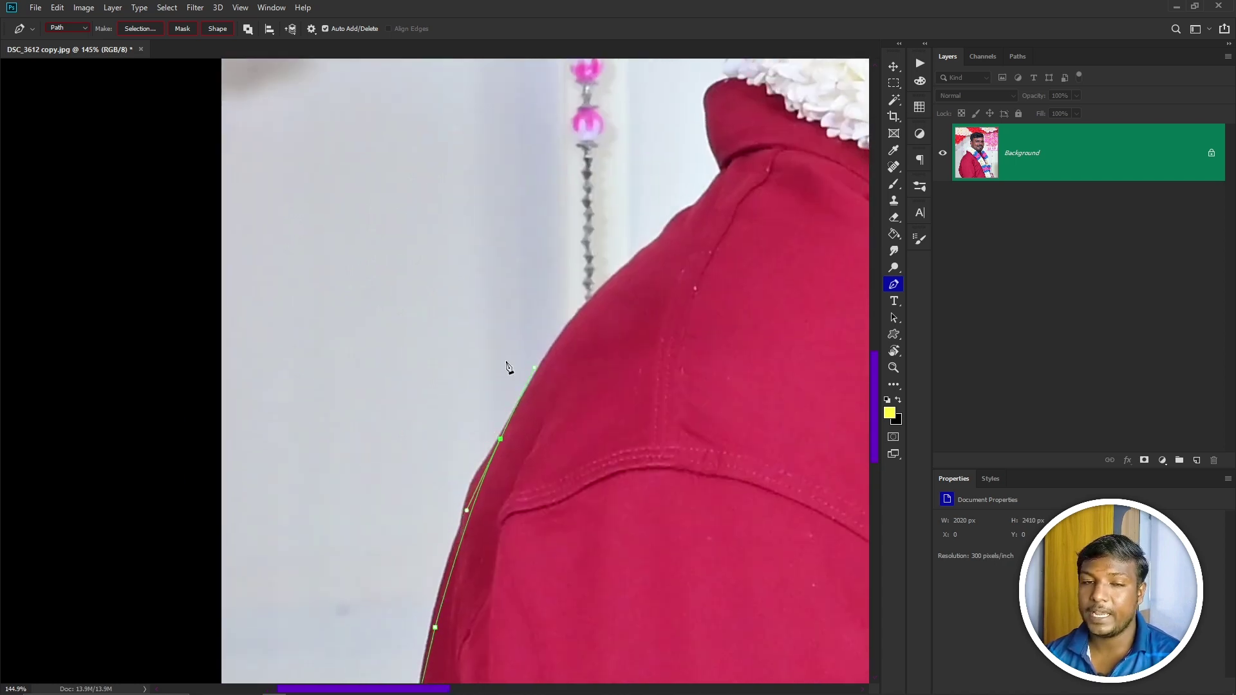
- Trace the shoulder, shirt collar and white flowers behind the neck up to the earlobe
left_click_drag(622, 270, 622, 327)
left_click_drag(606, 248, 623, 363)
left_click(609, 368)
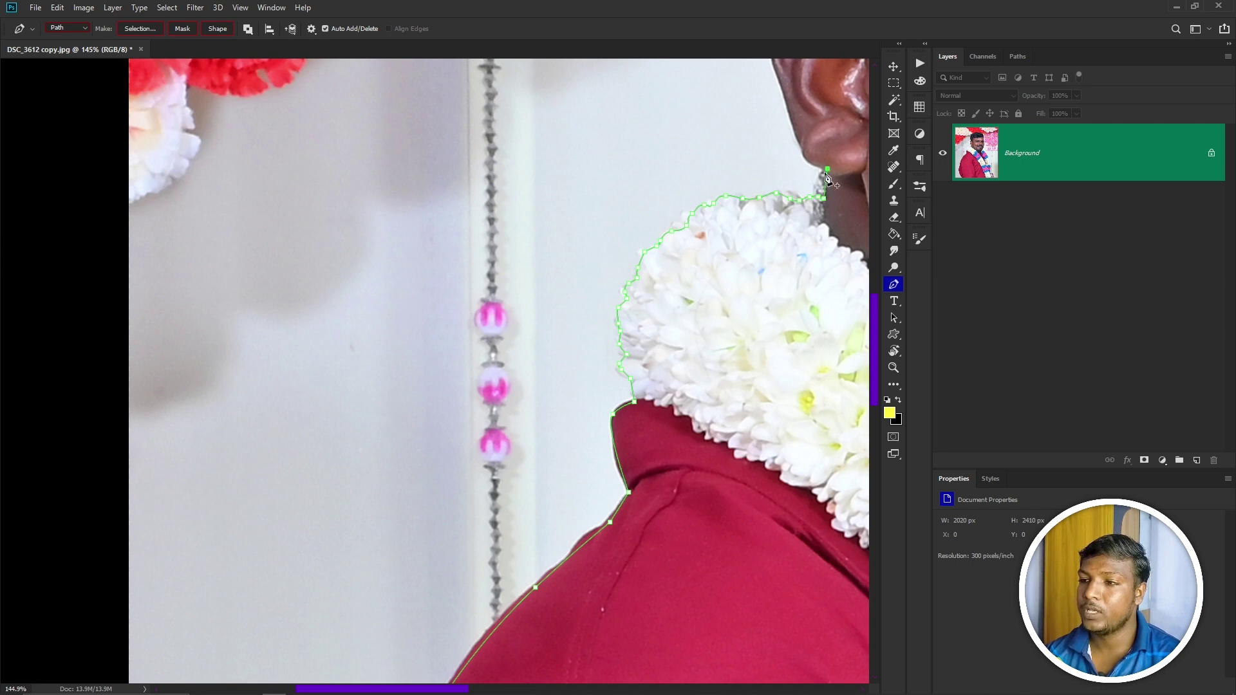
- Trace the outer edge of the ear with curved segments from the lobe to its upper tip
scroll(827, 177, "up", 2)
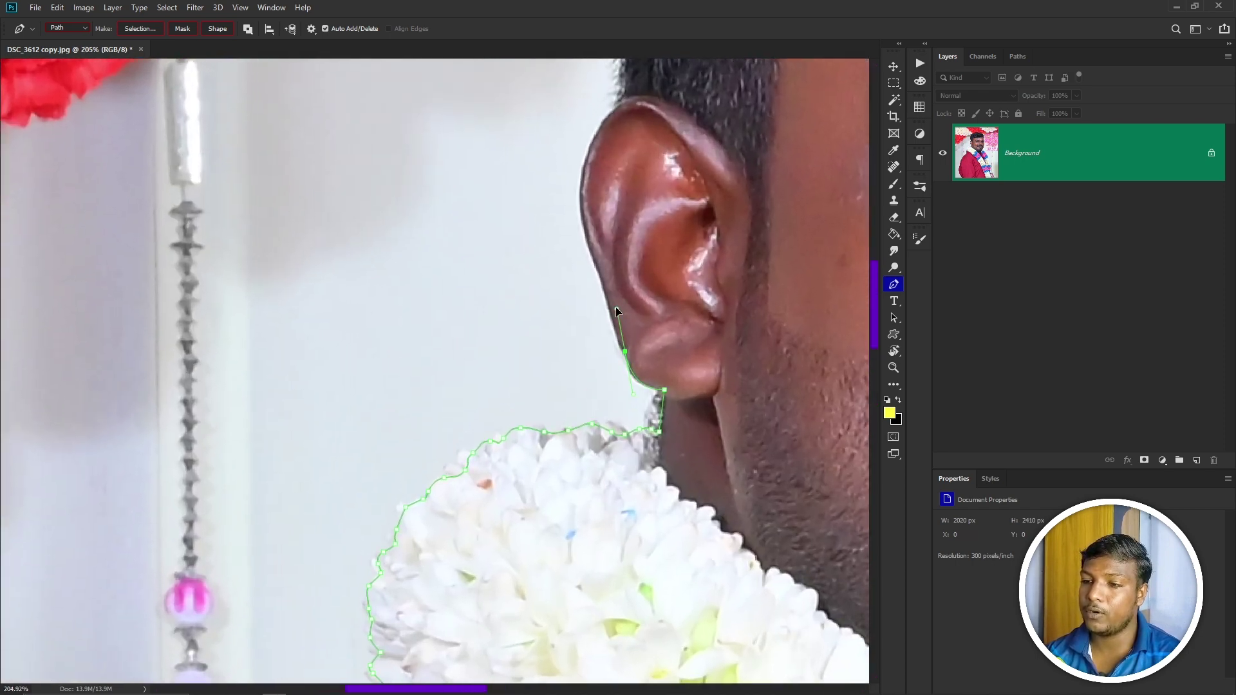
left_click_drag(615, 307, 607, 307)
left_click_drag(589, 220, 602, 381)
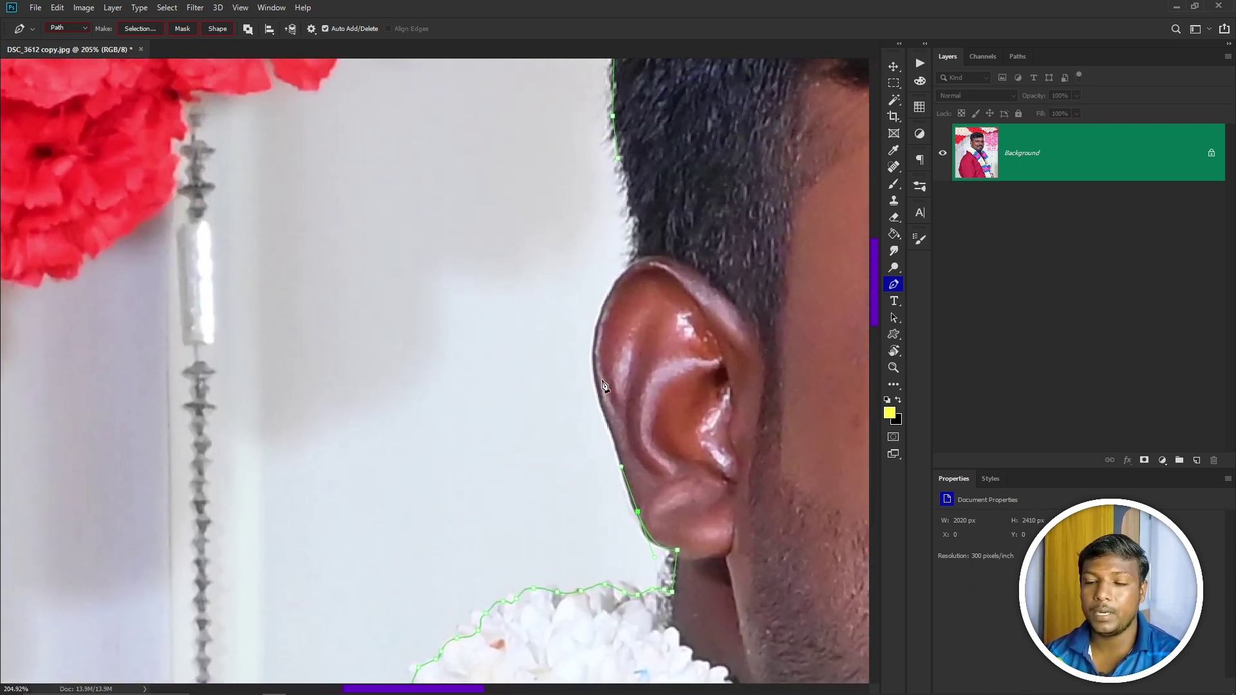
left_click_drag(597, 331, 597, 317)
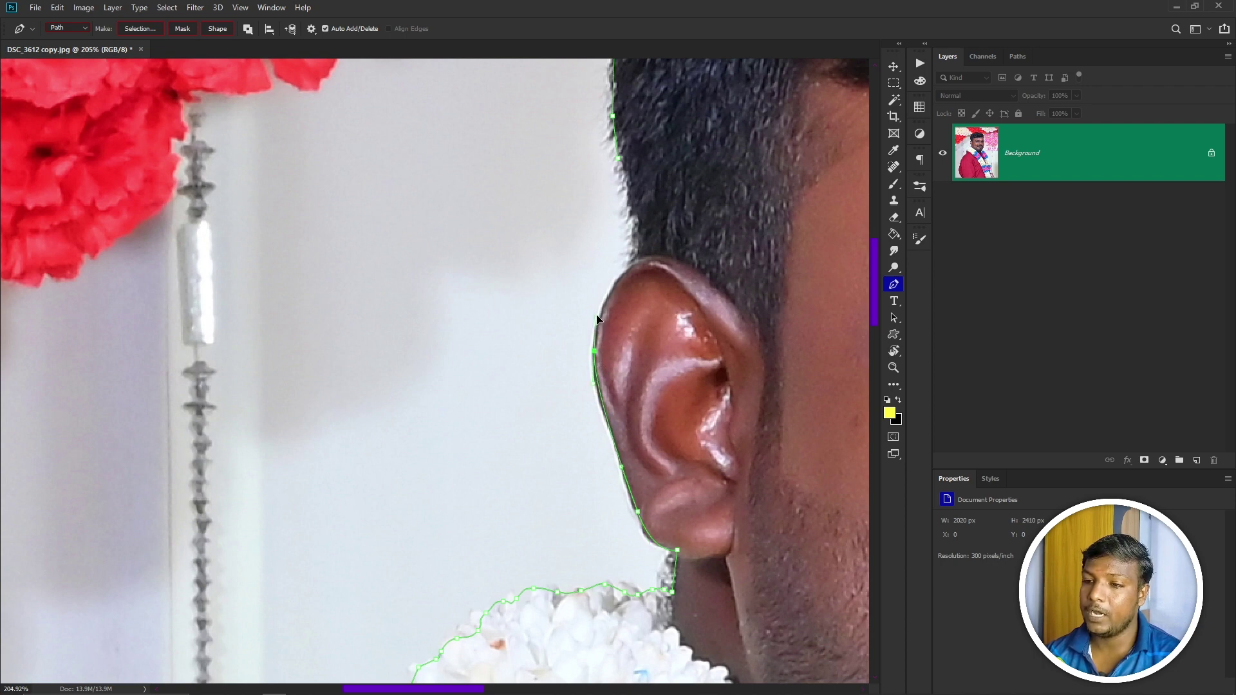
left_click_drag(620, 276, 636, 262)
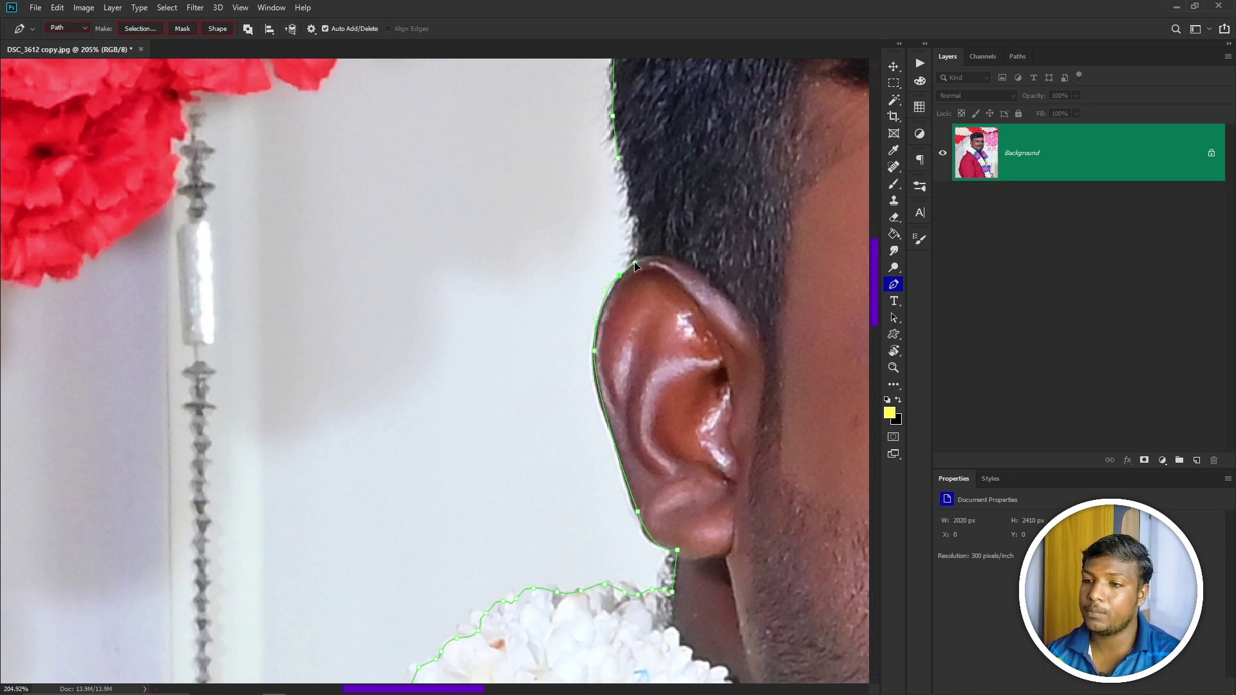
- Continue the path up the hair above the ear and close it at its starting point
left_click(638, 255)
left_click_drag(632, 178, 649, 334)
left_click(635, 314)
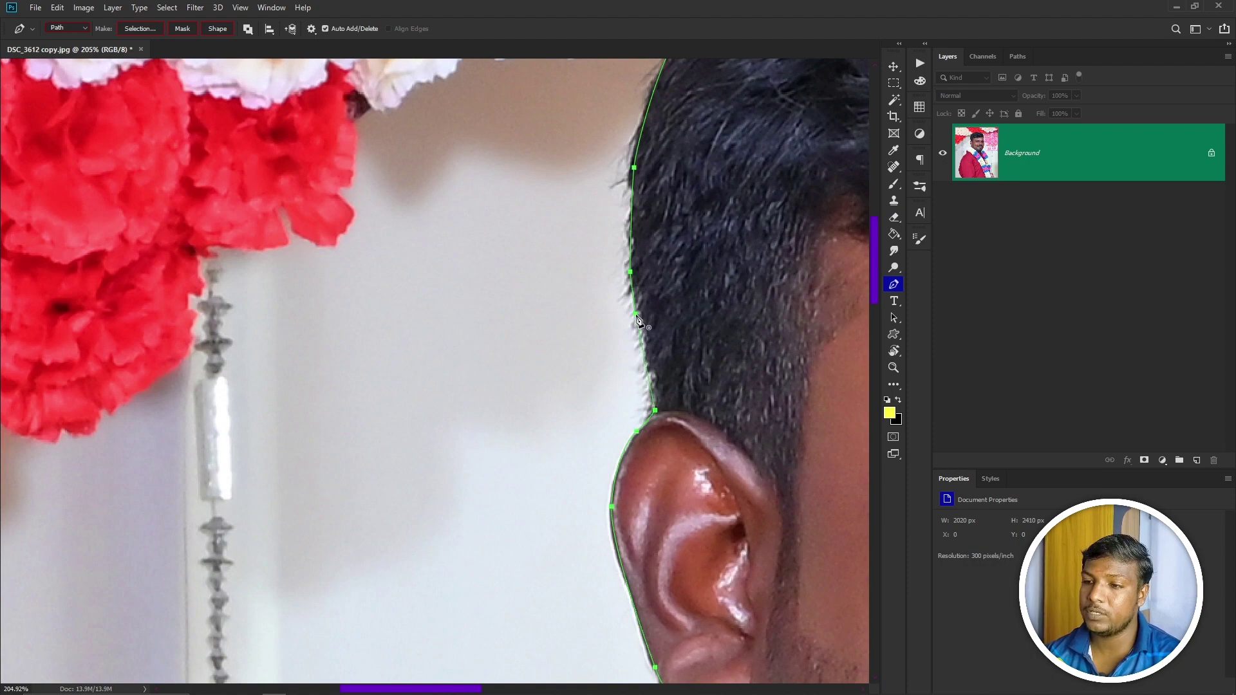
- Convert the closed path into a feathered selection and use it as a layer mask to hide the background
key("ctrl+Return")
key("shift+F6")
key("Return")
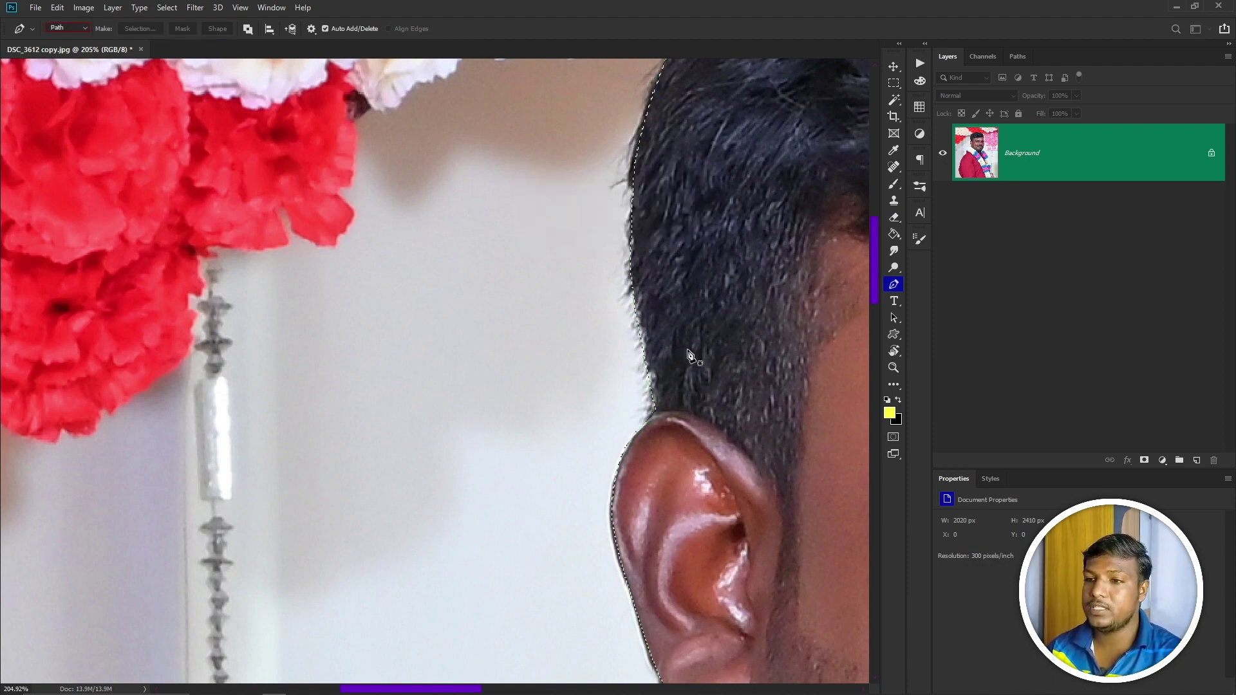
key("ctrl+alt+m")
key("ctrl+0")
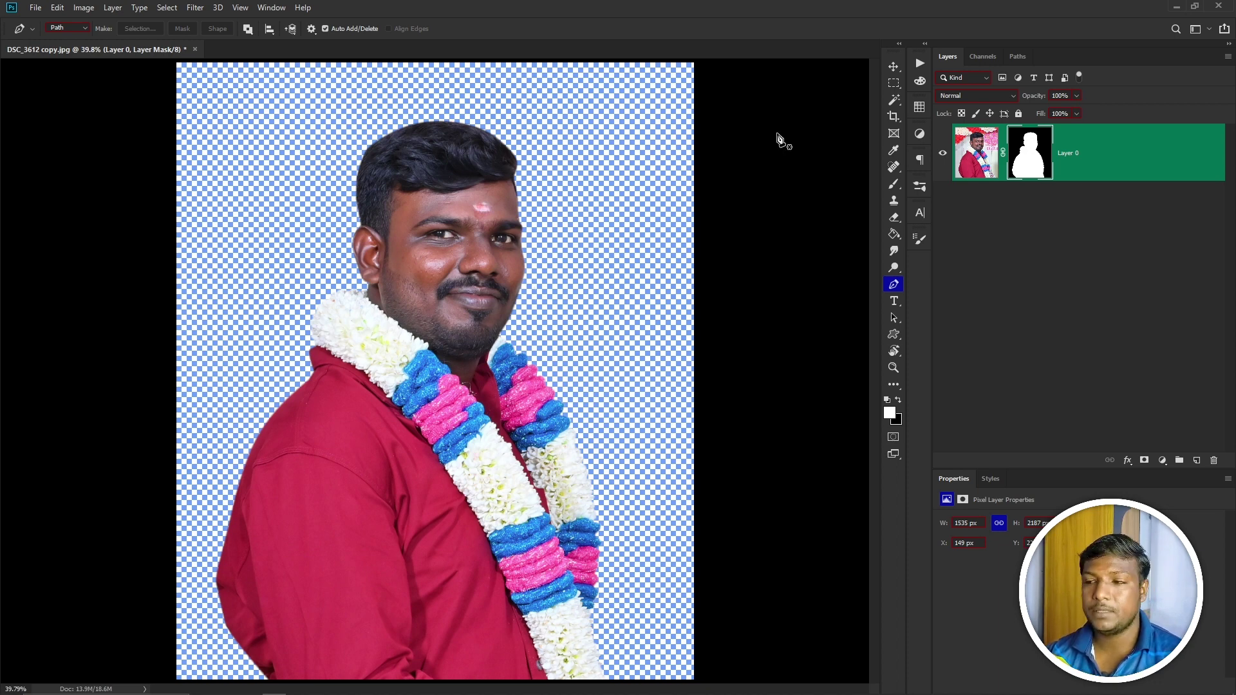
- Run the Cyan Fill action to place a solid cyan background beneath the cut-out man
left_click(921, 63)
left_click(784, 90)
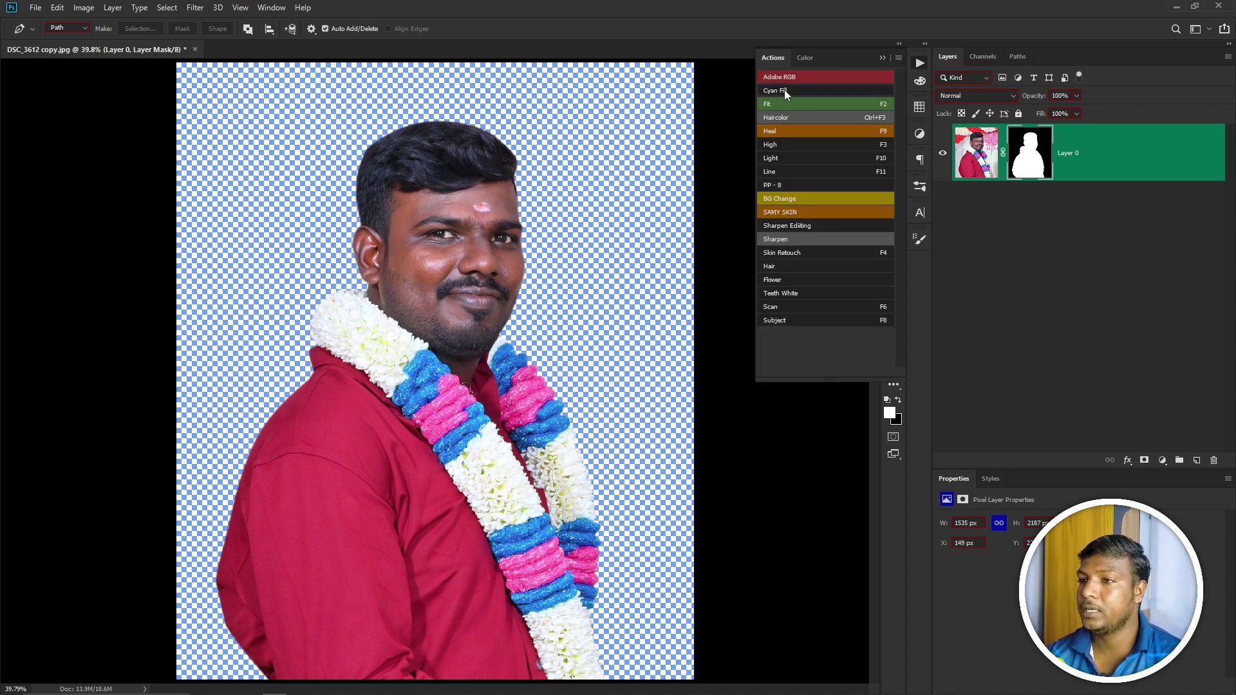
- Examine the garland's masked edges against the cyan background, comparing the photo with its layer mask off and on
scroll(529, 390, "up", 6)
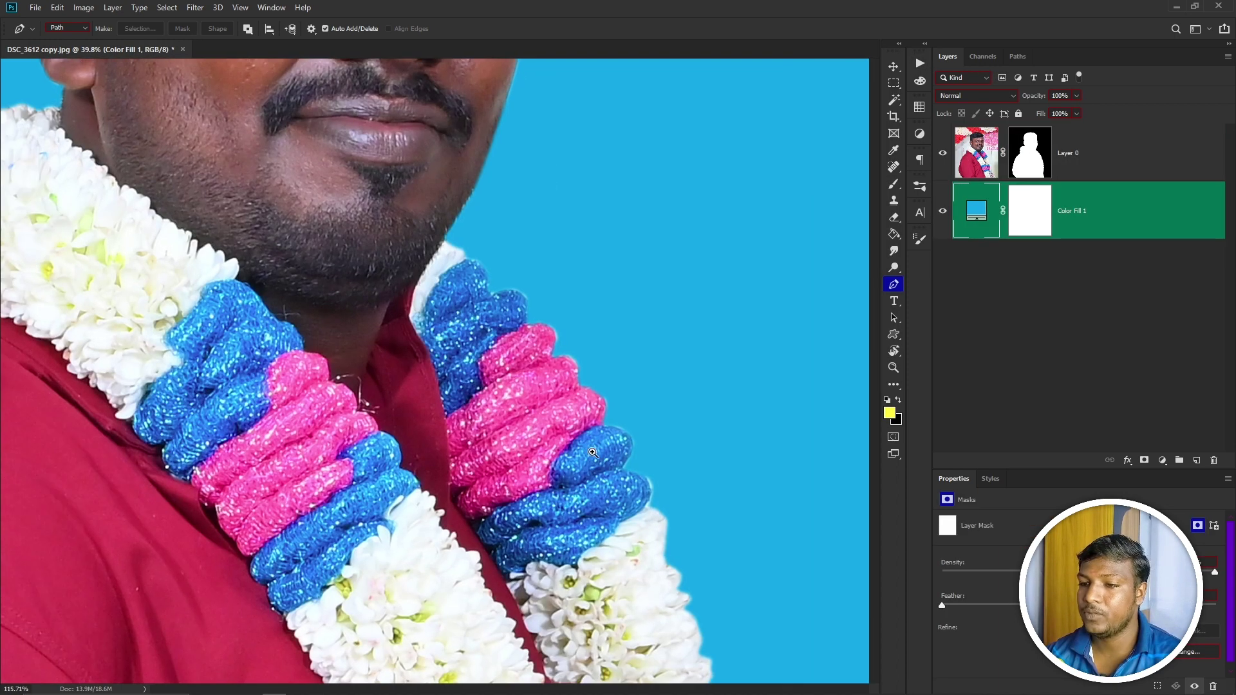
left_click_drag(696, 580, 635, 341)
scroll(632, 338, "down", 3)
scroll(743, 378, "up", 2)
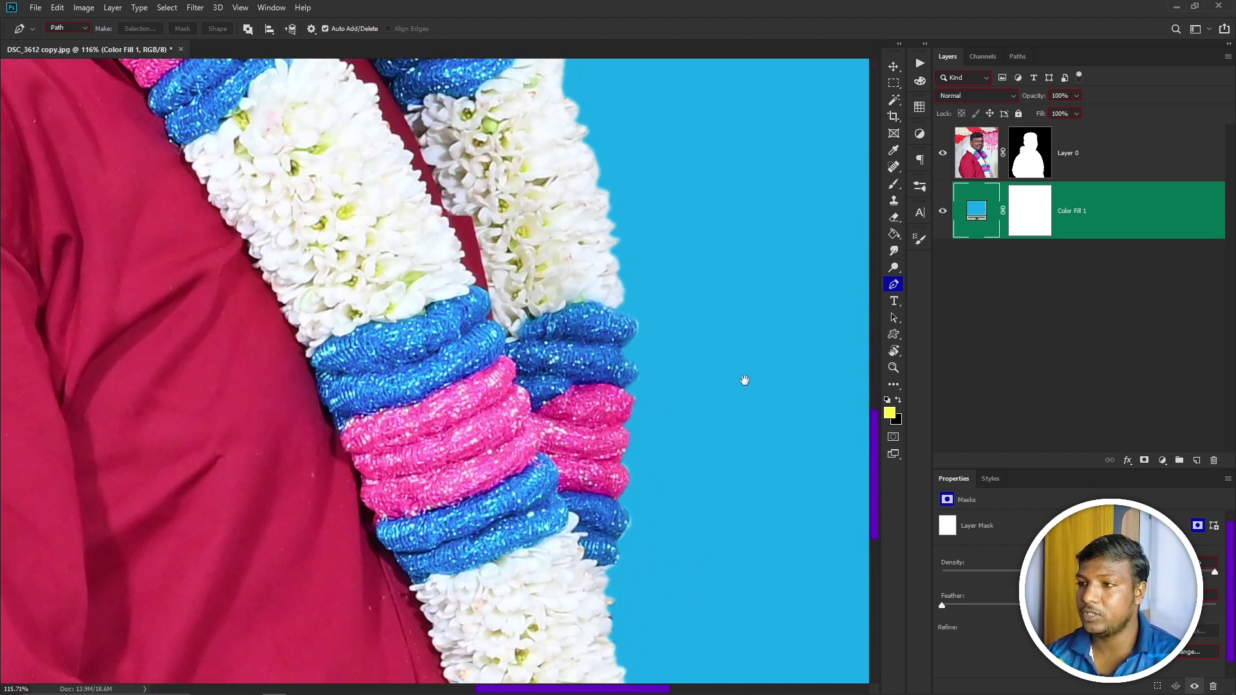
left_click(1028, 162, "shift")
left_click(1029, 163, "shift")
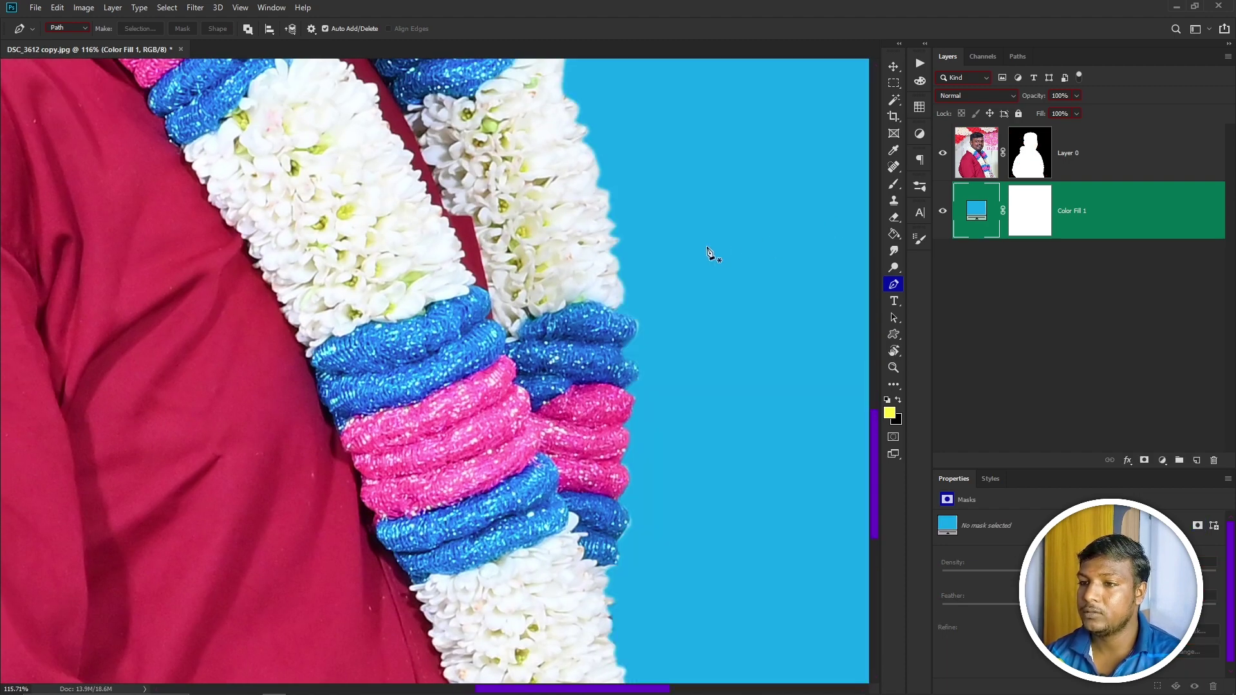
scroll(709, 254, "up", 2)
scroll(615, 344, "up", 1)
scroll(615, 344, "up", 3)
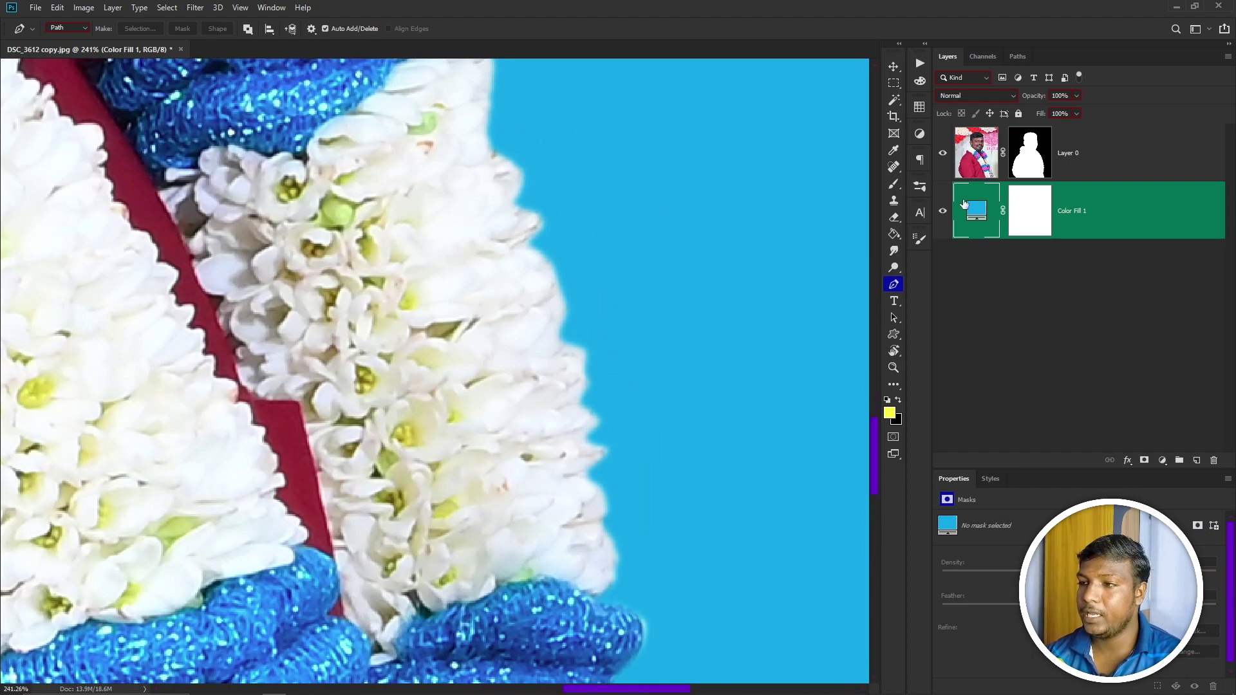
left_click(1025, 164, "shift")
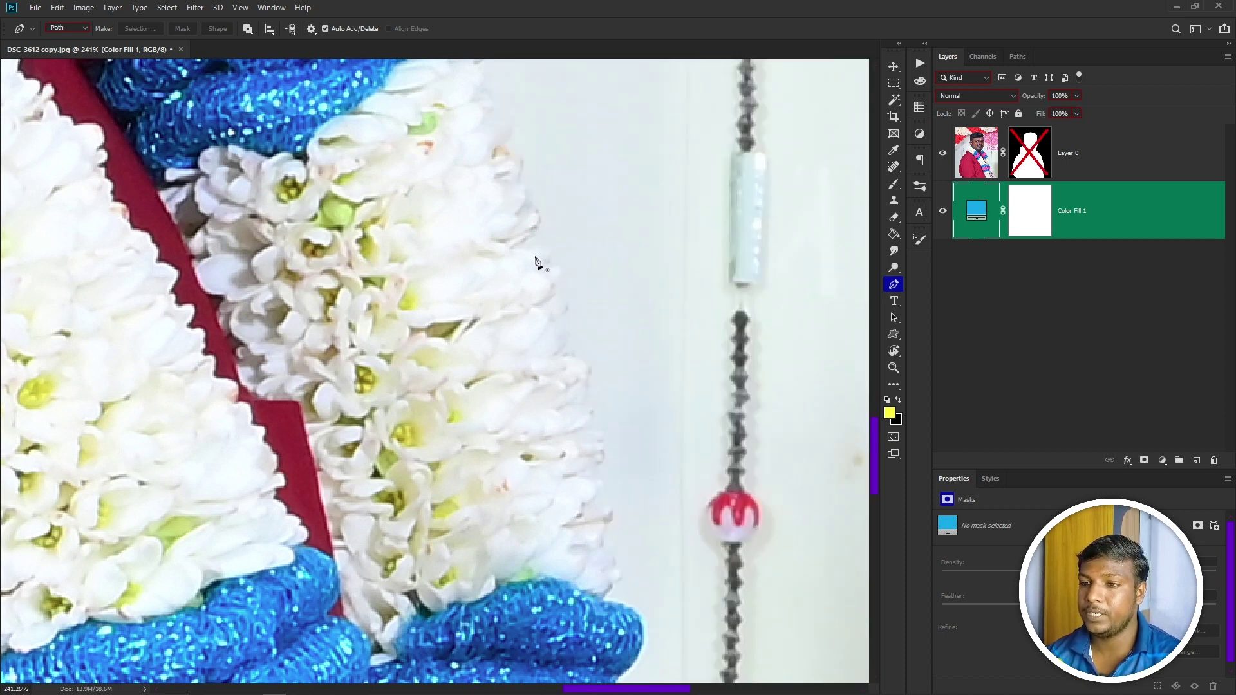
left_click_drag(535, 256, 550, 258)
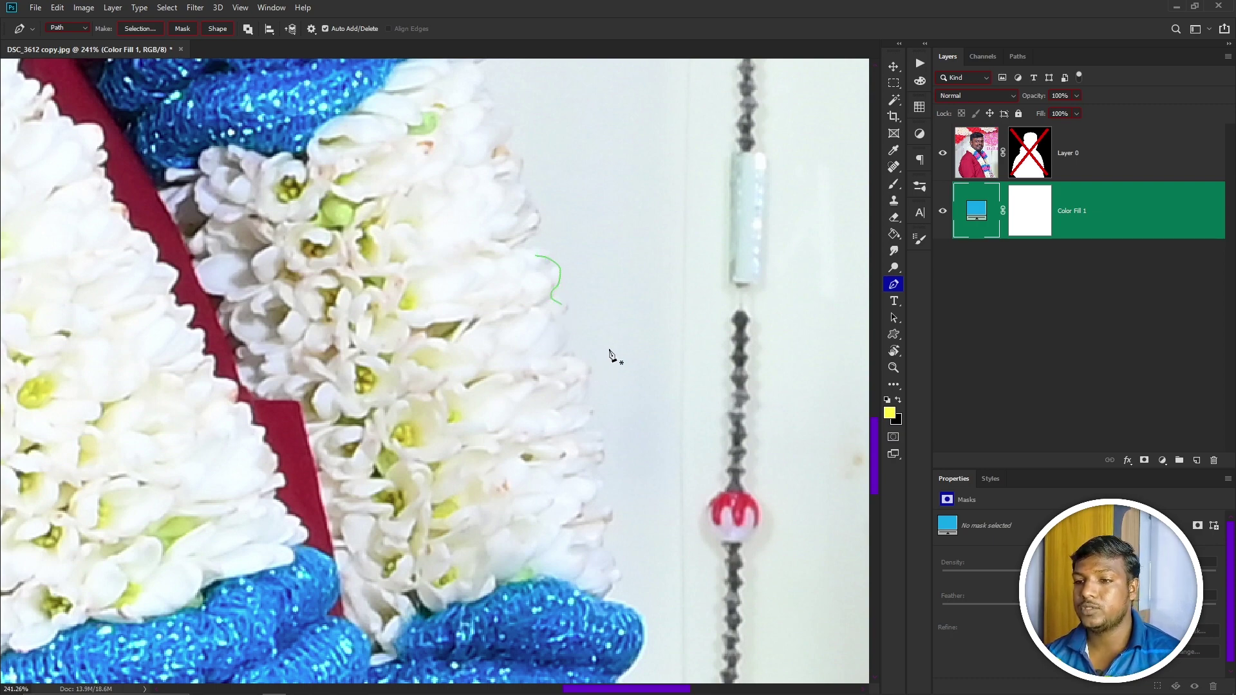
key("ctrl+z")
left_click(1030, 161, "shift")
left_click_drag(693, 253, 592, 281)
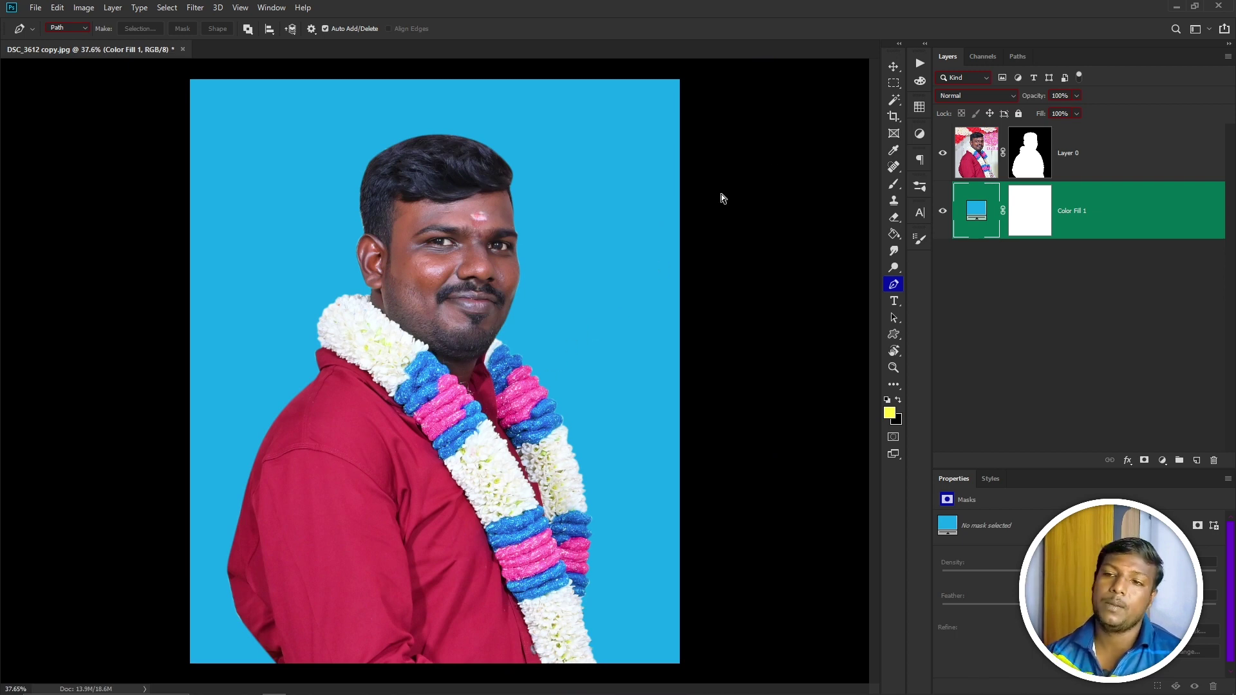
- Save the garlanded man cutout as DSC_3612 copy.psd with its layers and close the document
key("ctrl+shift+s")
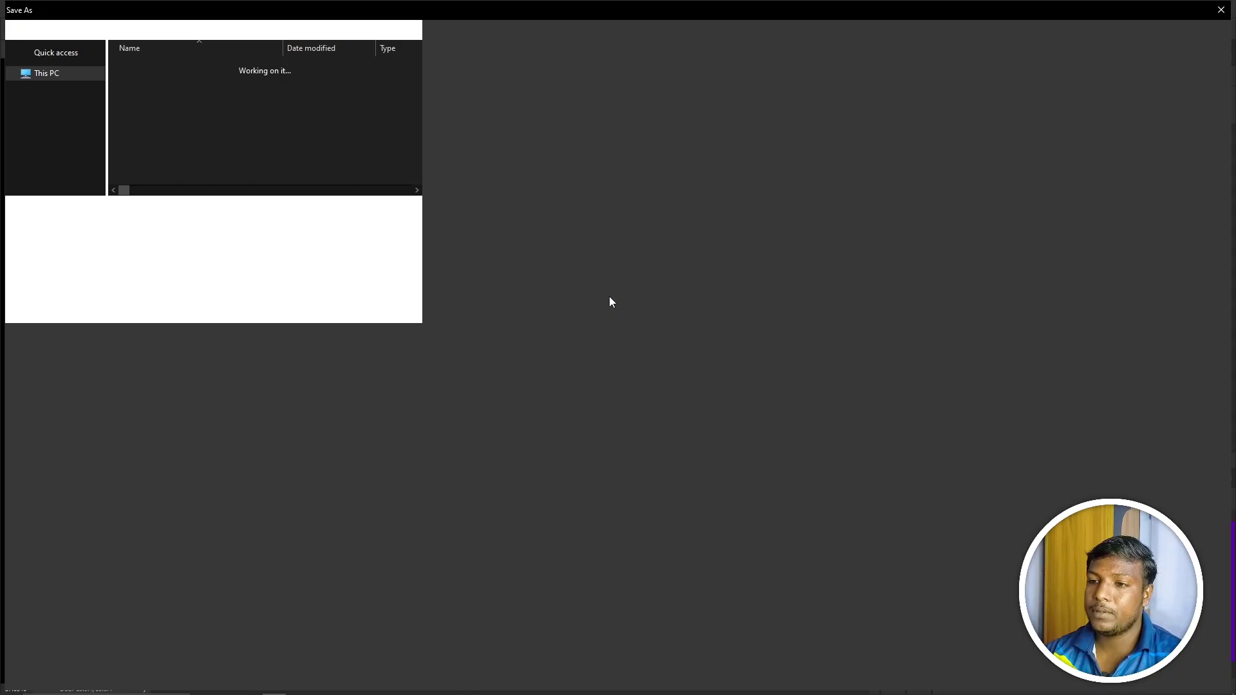
left_click(1135, 677)
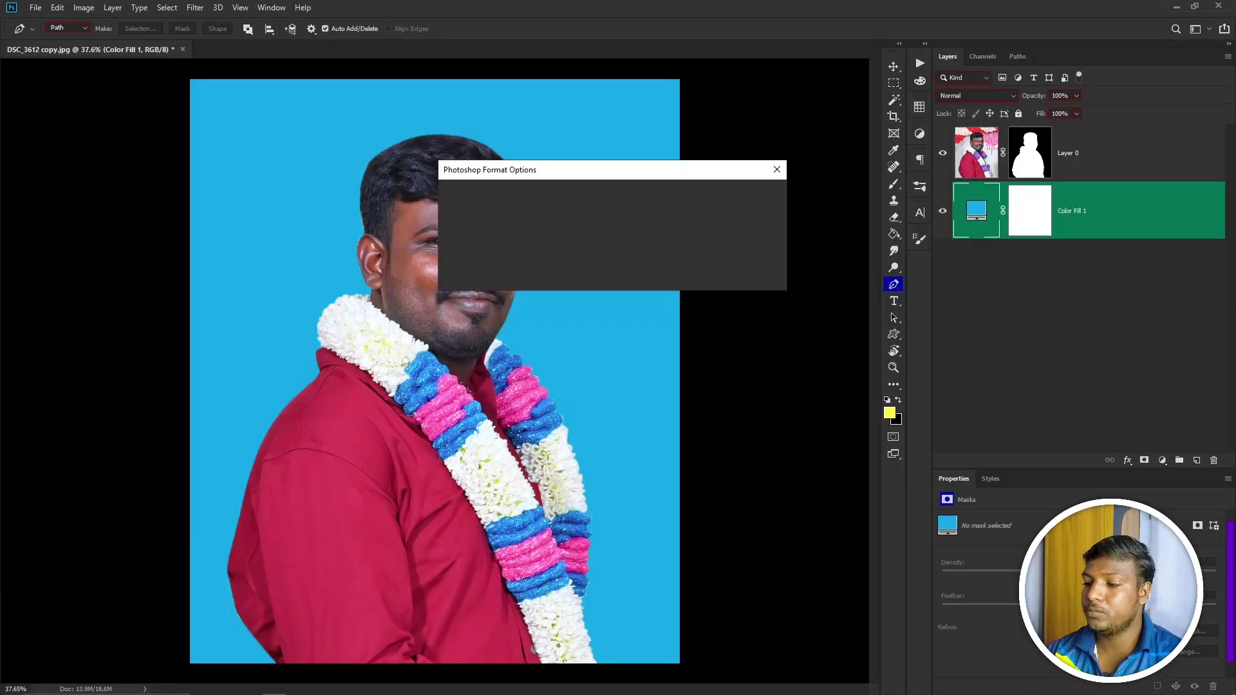
left_click(759, 193)
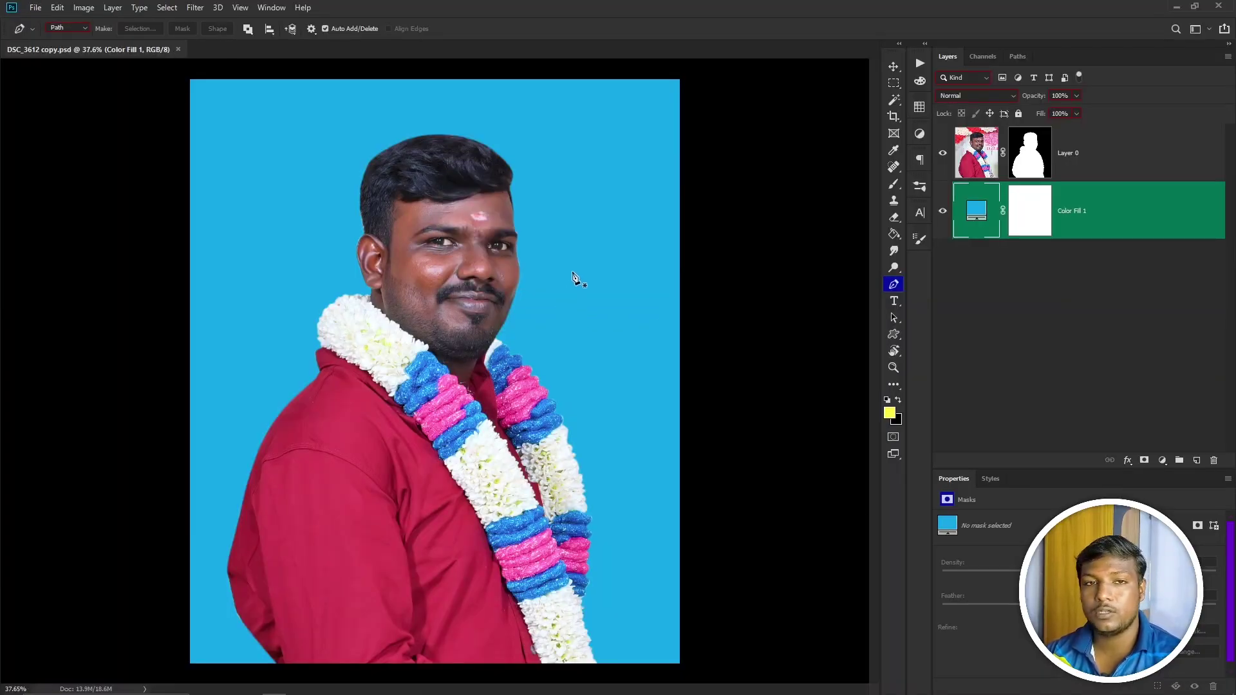
key("ctrl+w")
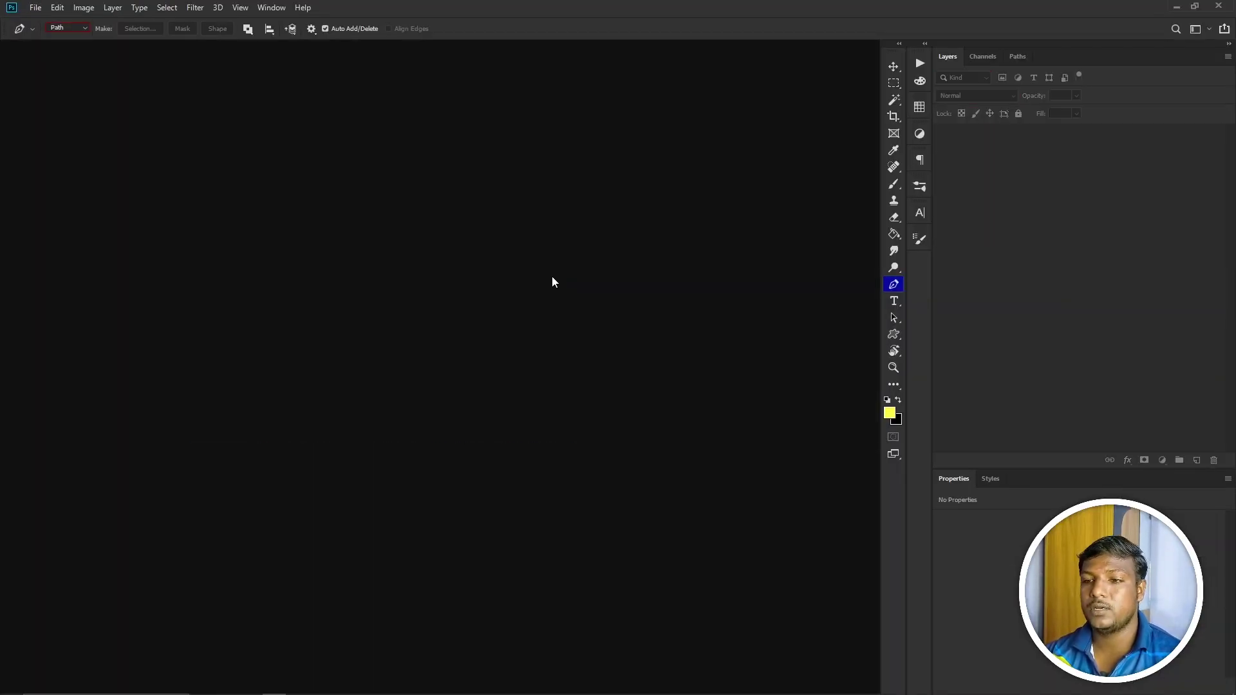
- Switch to the image folder in File Explorer and open _KSD7840.JPG in Photoshop
key("alt+Tab")
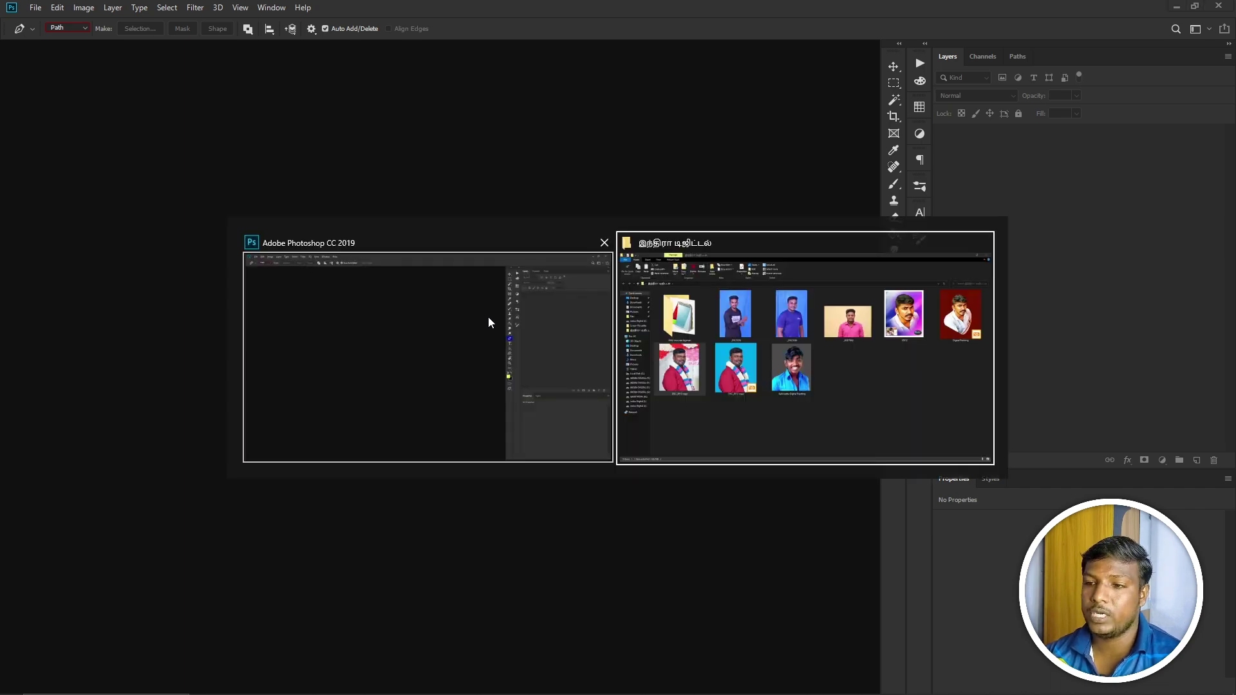
left_click(657, 269)
double_click(724, 258)
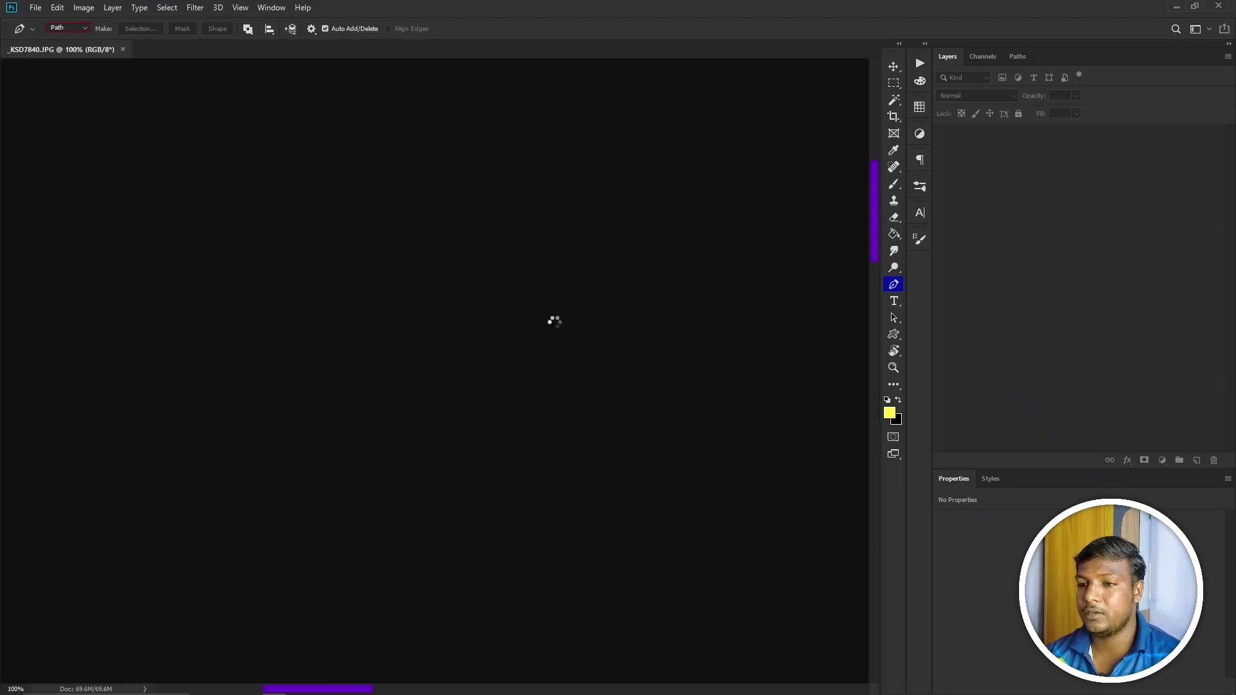
- Duplicate the photo onto a layer named Subject and place a green fill layer between it and the Background
key("F2")
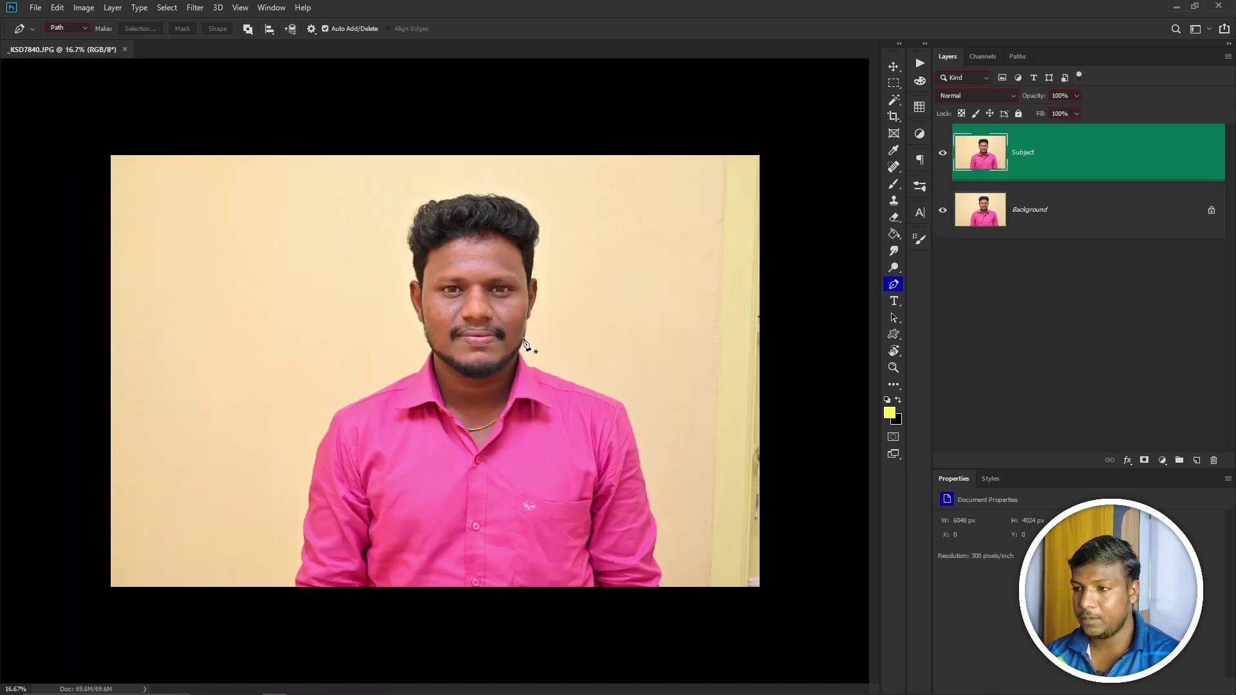
left_click_drag(469, 325, 540, 441)
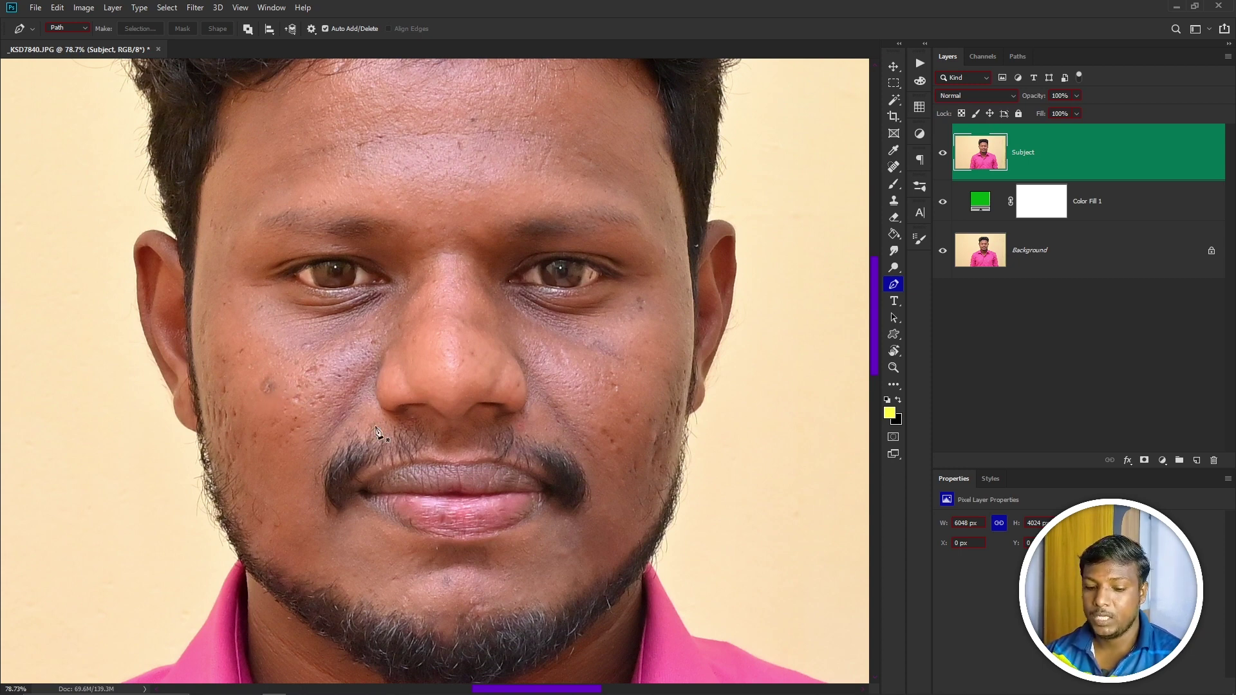
- Remove the spots and scars from the man's right cheek and temple with the content-aware Spot Healing Brush on the Subject layer
key("j")
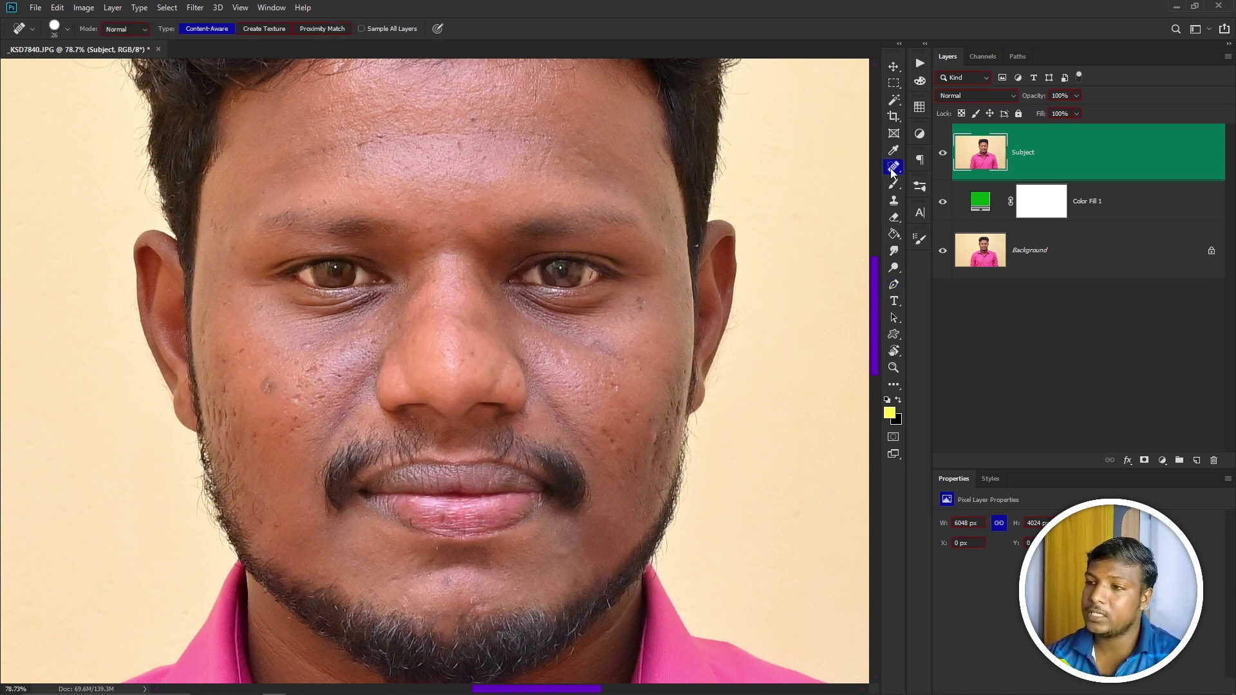
right_click(892, 170)
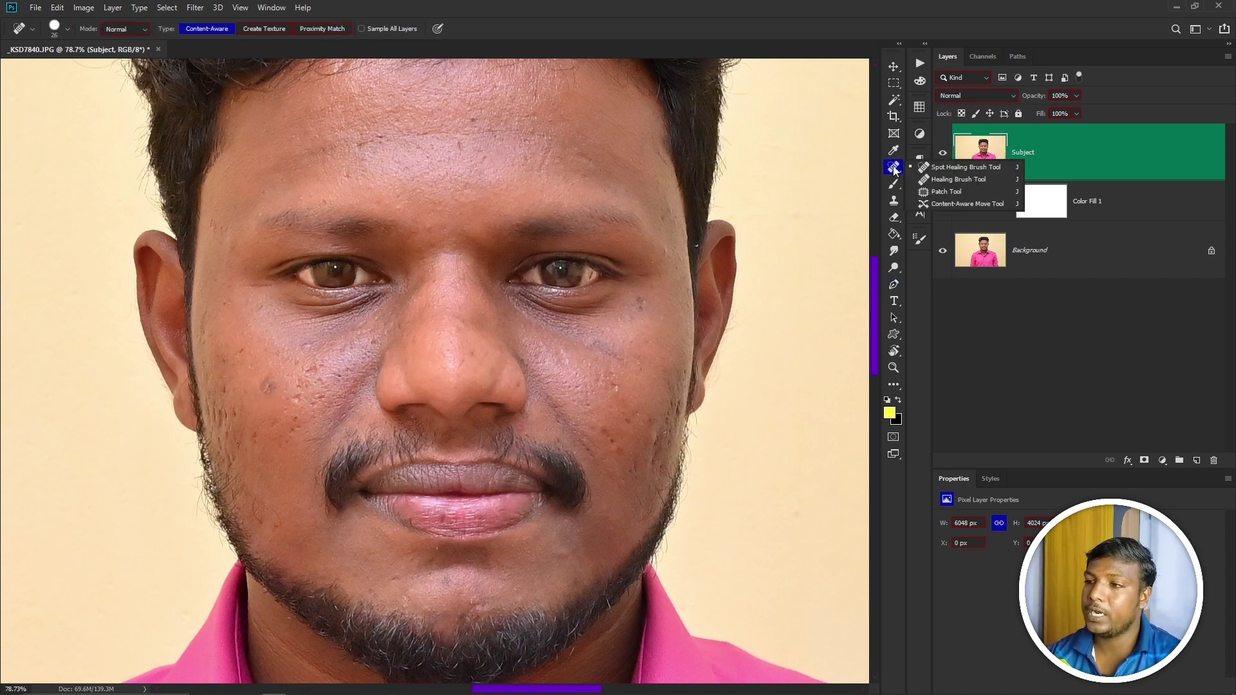
left_click(940, 169)
left_click(195, 394)
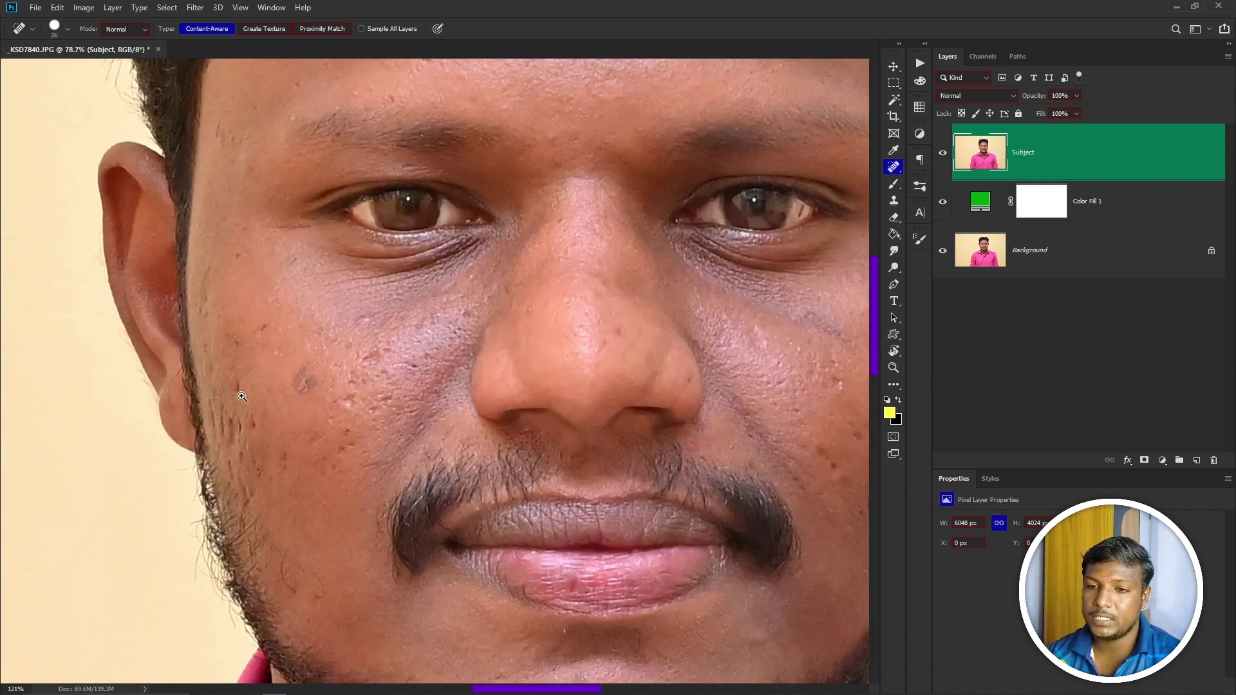
left_click(304, 379)
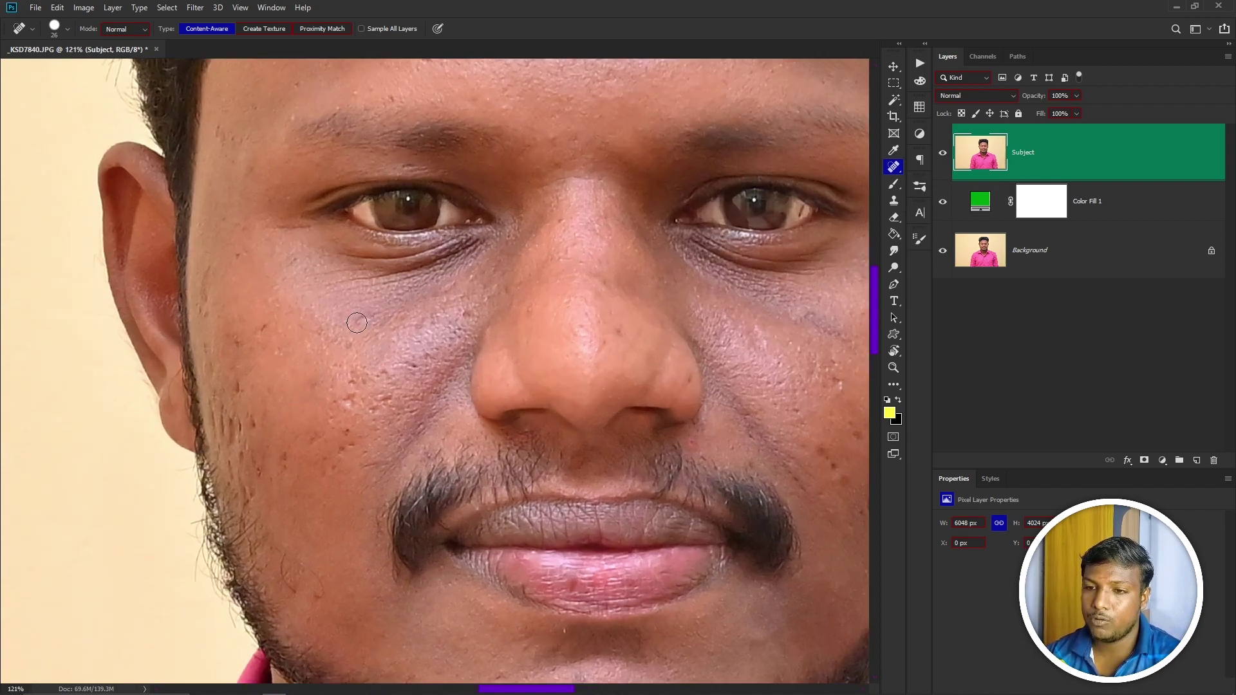
left_click(335, 384)
left_click_drag(335, 404, 342, 405)
mouse_move(343, 403)
left_mouse_down()
mouse_move(360, 389)
mouse_move(364, 413)
mouse_move(341, 453)
mouse_move(336, 434)
mouse_move(320, 439)
mouse_move(321, 468)
left_mouse_up()
left_click(416, 366)
mouse_move(291, 459)
left_mouse_down()
mouse_move(234, 470)
mouse_move(244, 444)
left_mouse_up()
mouse_move(231, 410)
left_mouse_down()
mouse_move(228, 437)
mouse_move(215, 388)
mouse_move(211, 414)
mouse_move(251, 430)
left_mouse_up()
left_click_drag(240, 385, 244, 377)
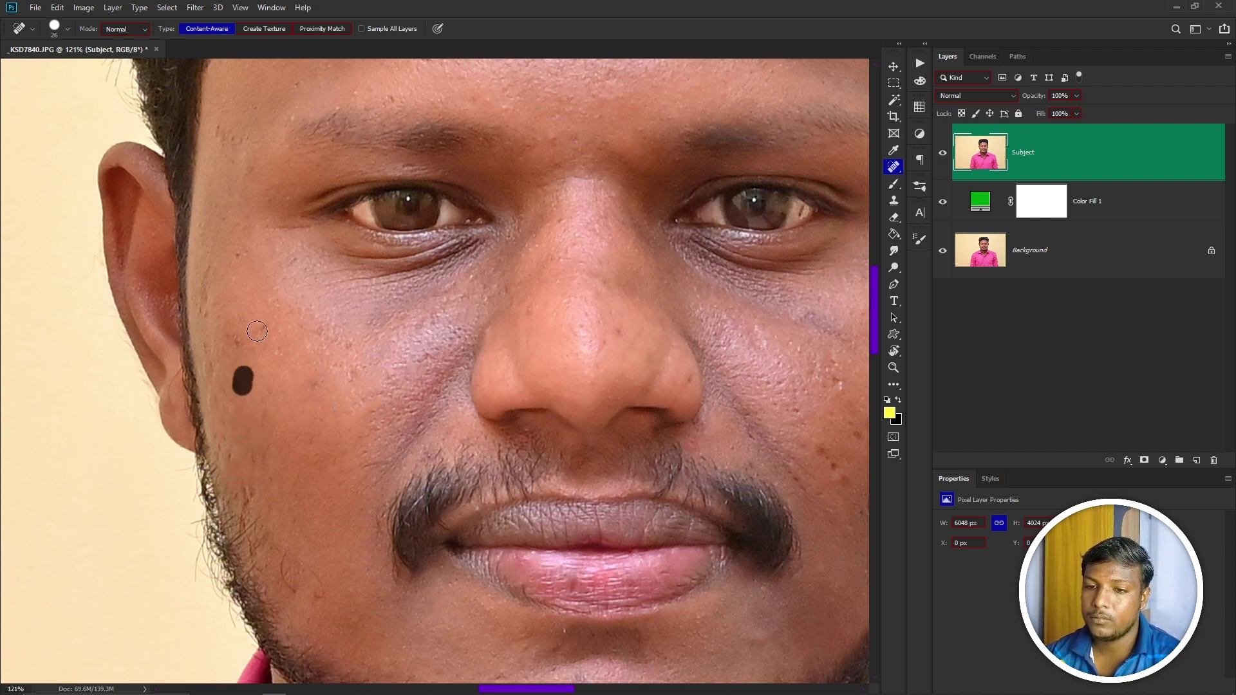
left_click_drag(260, 330, 262, 322)
left_click_drag(238, 328, 239, 333)
left_click_drag(237, 256, 213, 307)
left_click_drag(355, 372, 354, 351)
left_click_drag(328, 423, 328, 430)
left_click_drag(255, 477, 245, 502)
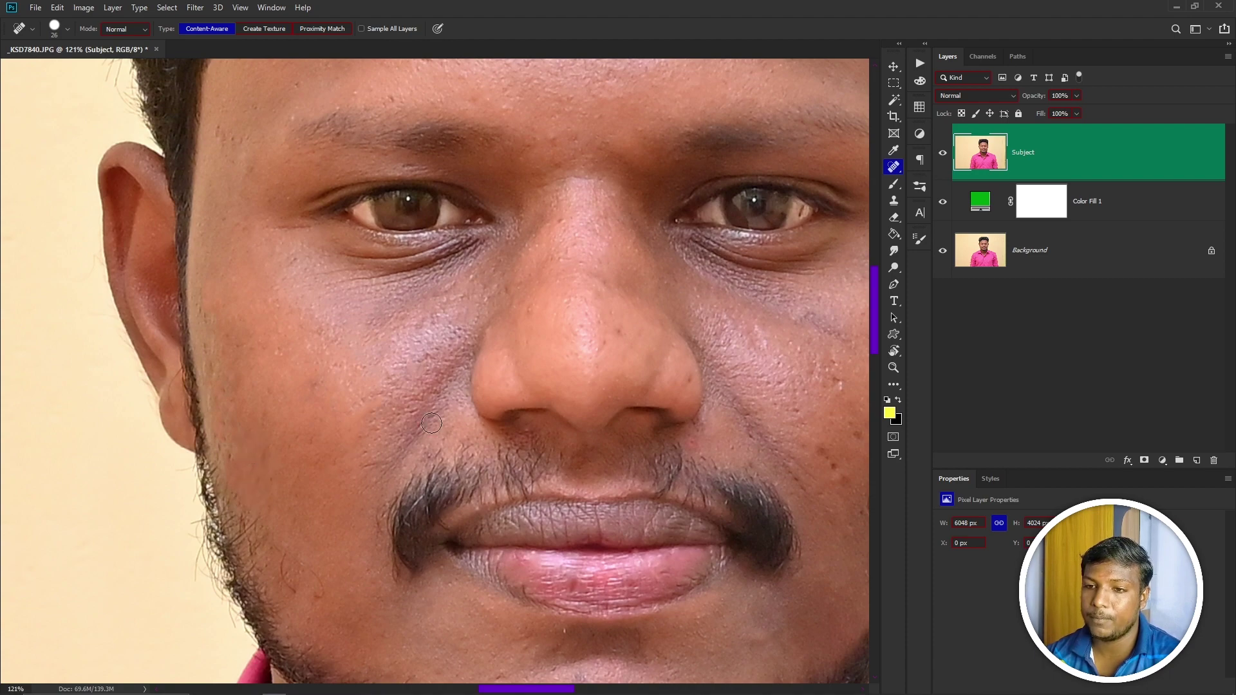
- Heal the spots and creases across the man's forehead with the Spot Healing Brush
scroll(425, 423, "up", 5)
left_click_drag(357, 328, 372, 322)
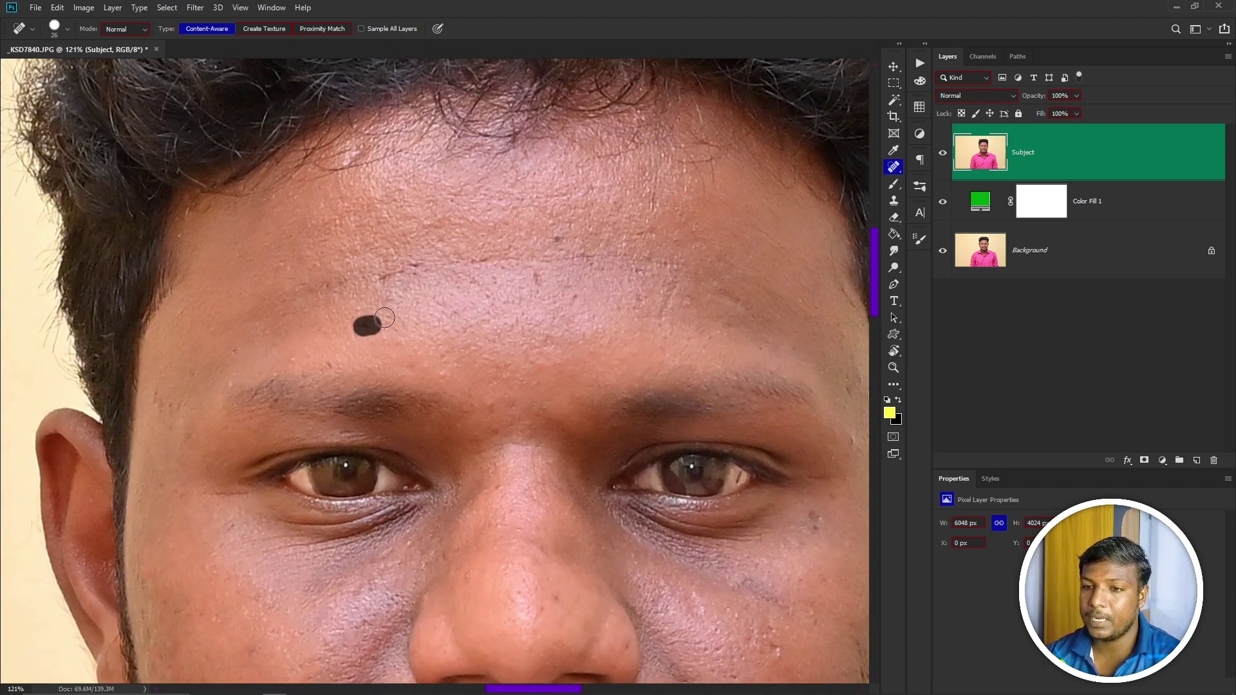
left_click_drag(377, 275, 404, 265)
left_click(419, 265)
mouse_move(530, 277)
left_mouse_down()
mouse_move(542, 286)
mouse_move(604, 266)
mouse_move(678, 313)
left_mouse_up()
left_click(566, 285)
left_click(554, 237)
left_click(714, 299)
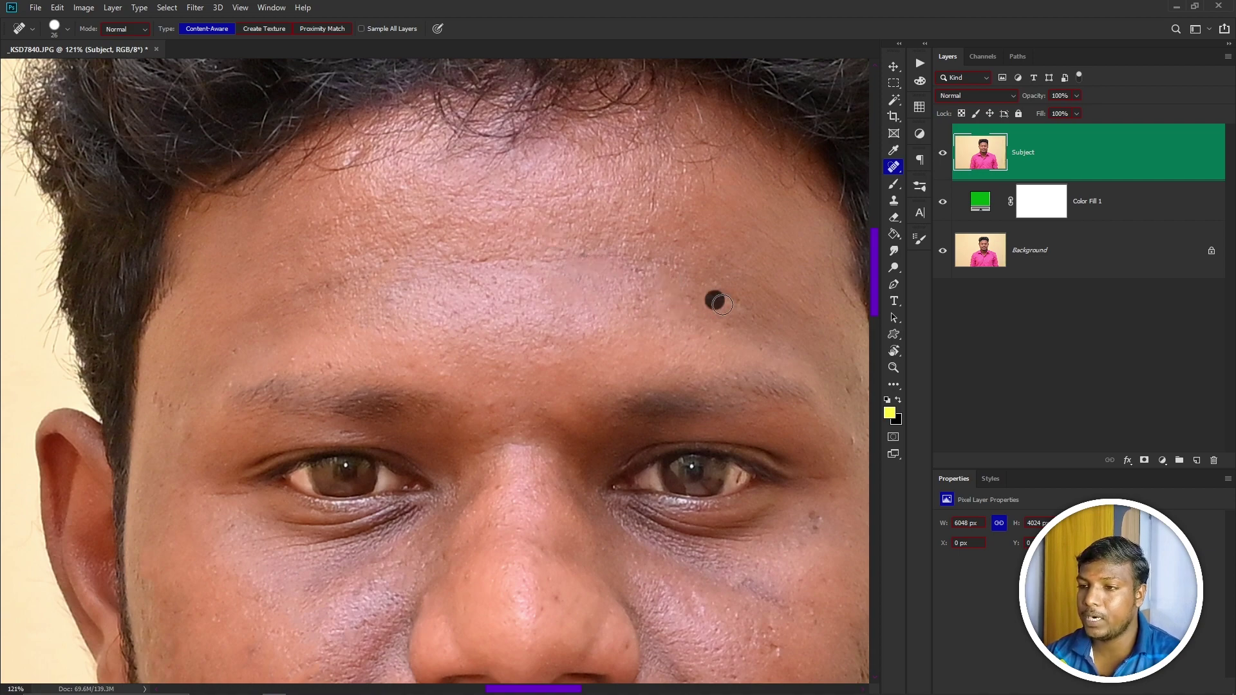
left_click(742, 310)
- Heal the blemishes on the man's nose, left cheek and left temple with the Spot Healing Brush
left_click_drag(765, 327, 509, 95)
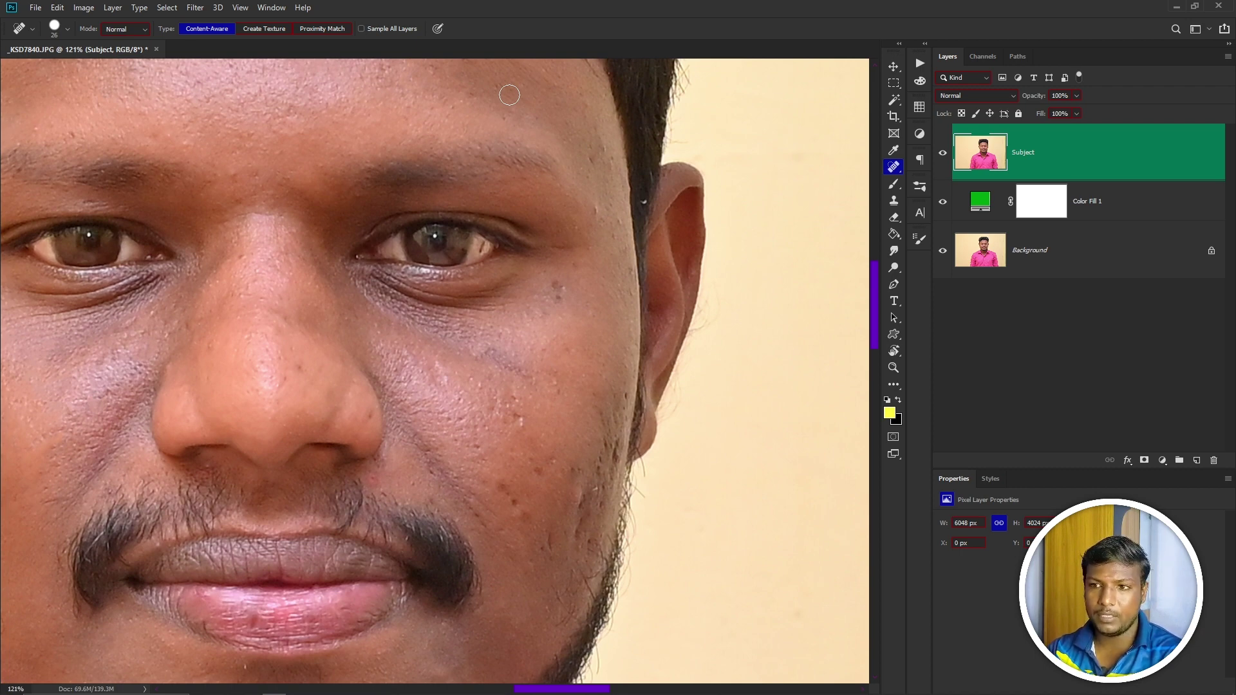
left_click(291, 374)
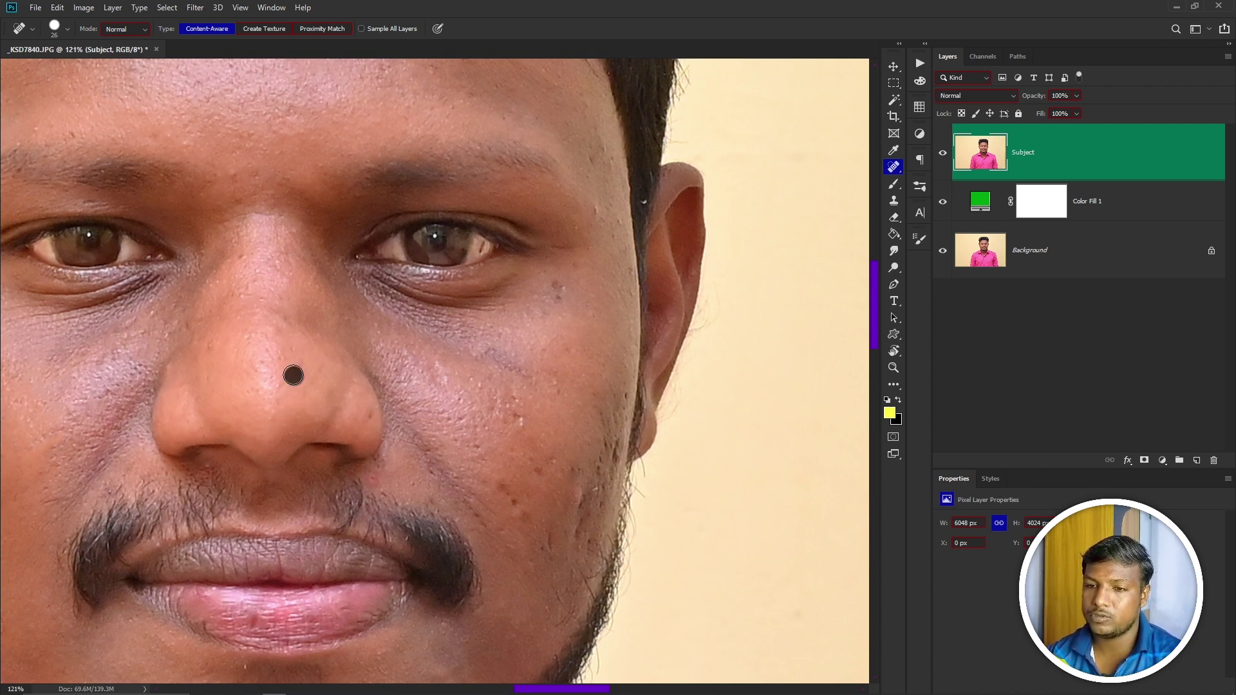
left_click(363, 413)
left_click_drag(469, 439, 484, 459)
left_click(507, 497)
mouse_move(528, 522)
left_mouse_down()
mouse_move(566, 566)
mouse_move(591, 488)
mouse_move(526, 462)
mouse_move(494, 491)
mouse_move(519, 449)
mouse_move(519, 393)
mouse_move(570, 475)
left_mouse_up()
left_click(553, 561)
left_click(569, 549)
left_click(578, 469)
left_click(539, 468)
left_click(519, 466)
left_click(490, 489)
left_click(522, 421)
left_click(518, 396)
mouse_move(600, 435)
left_mouse_down()
mouse_move(608, 471)
mouse_move(611, 458)
left_mouse_up()
left_click(624, 391)
left_click(587, 325)
left_click_drag(558, 277, 562, 304)
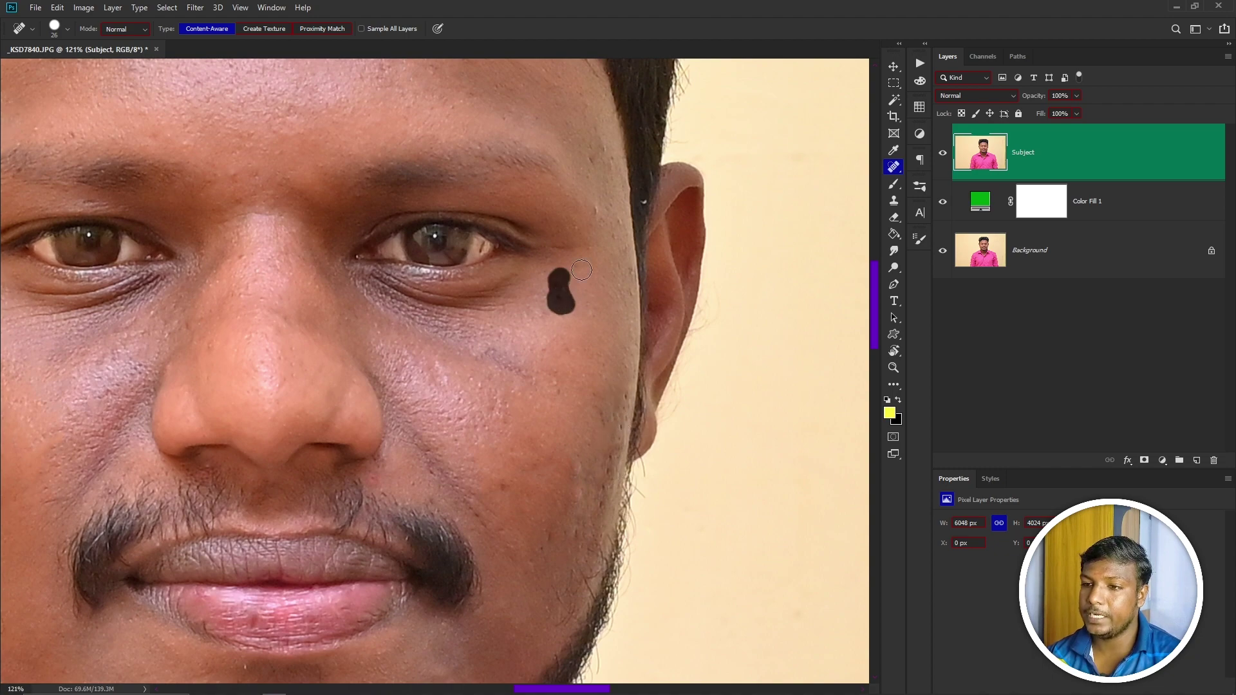
left_click_drag(603, 214, 596, 375)
left_click_drag(583, 330, 581, 300)
- Heal the remaining spots on the lower cheeks and chin with the Spot Healing Brush
scroll(516, 436, "down", 3)
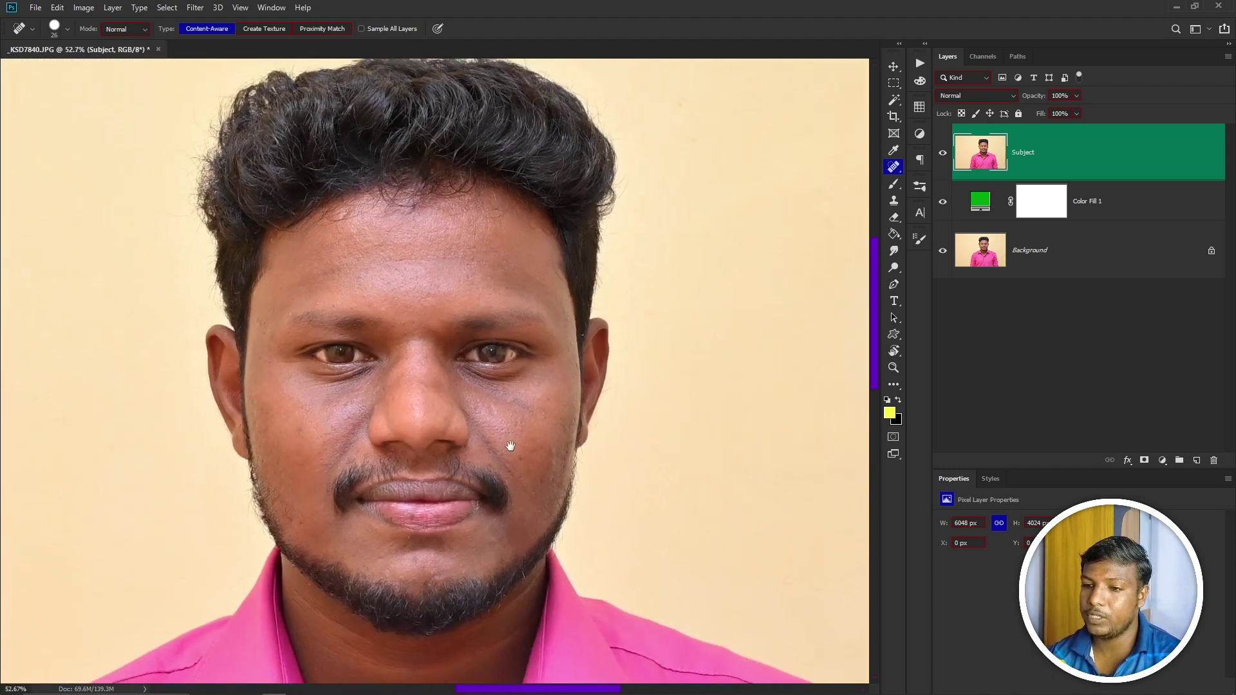
scroll(532, 367, "up", 3)
left_click_drag(518, 351, 525, 367)
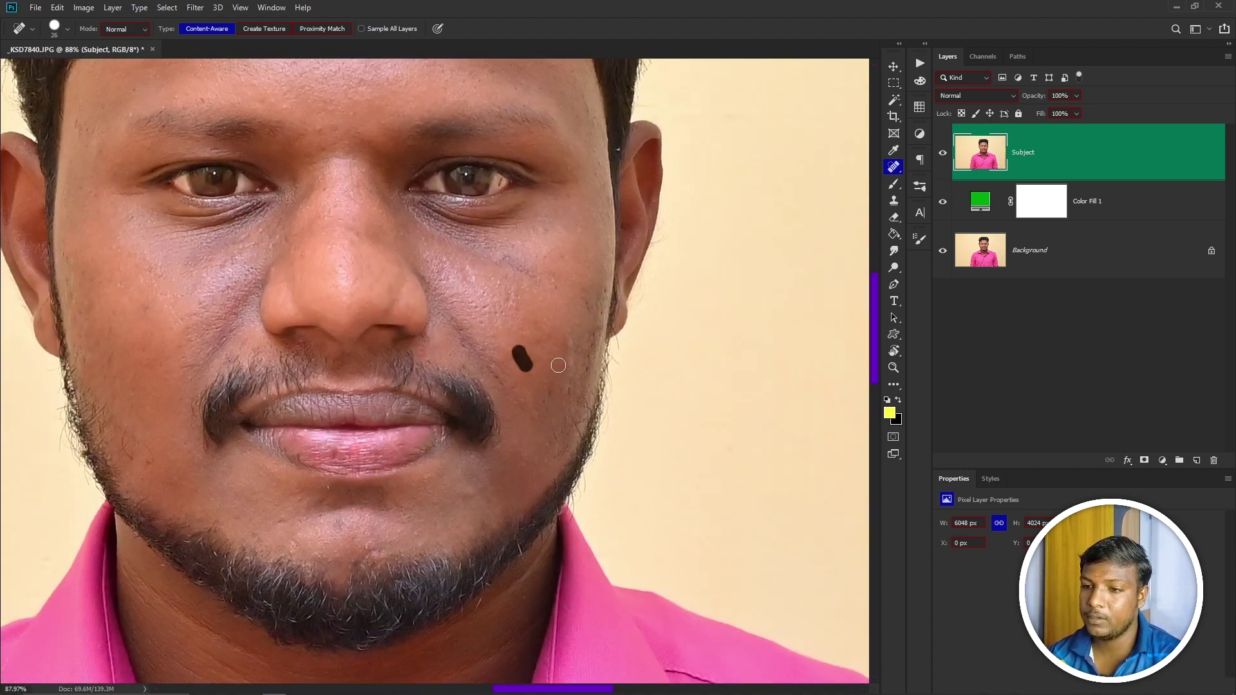
left_click(338, 525)
left_click(284, 517)
left_click(153, 458)
scroll(358, 382, "down", 2)
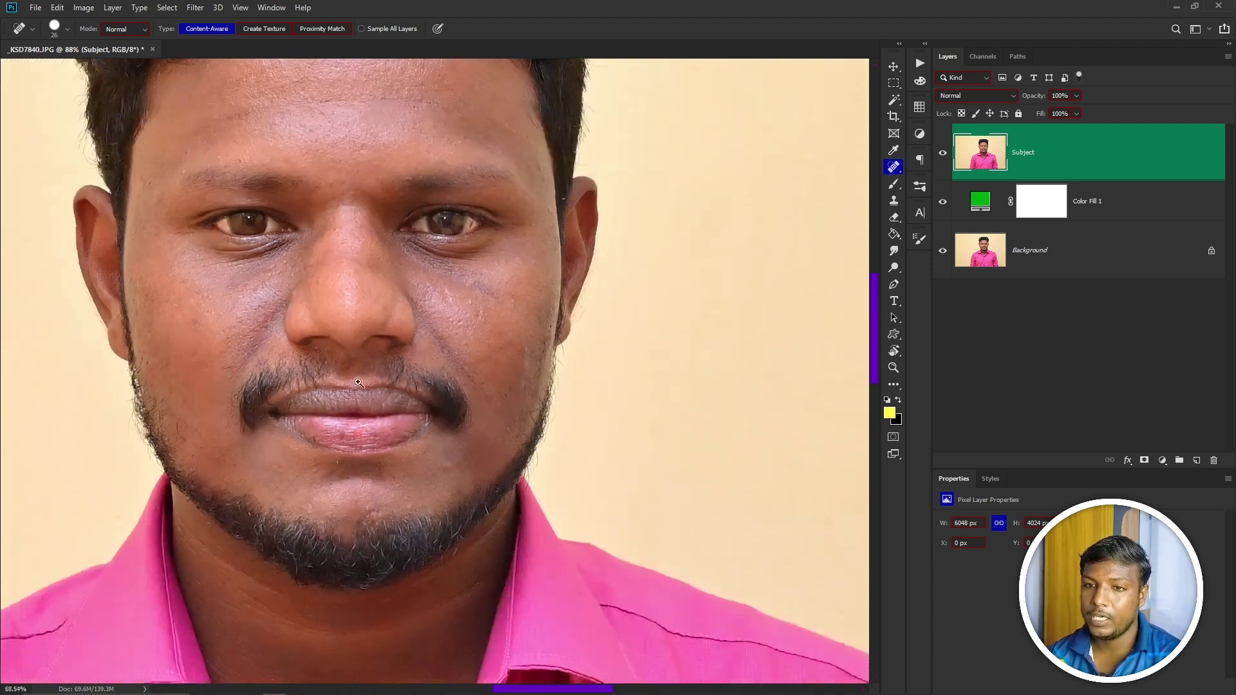
- Compare the healed face with the original by showing only the Background layer and restoring all layers
left_click_drag(358, 383, 399, 421)
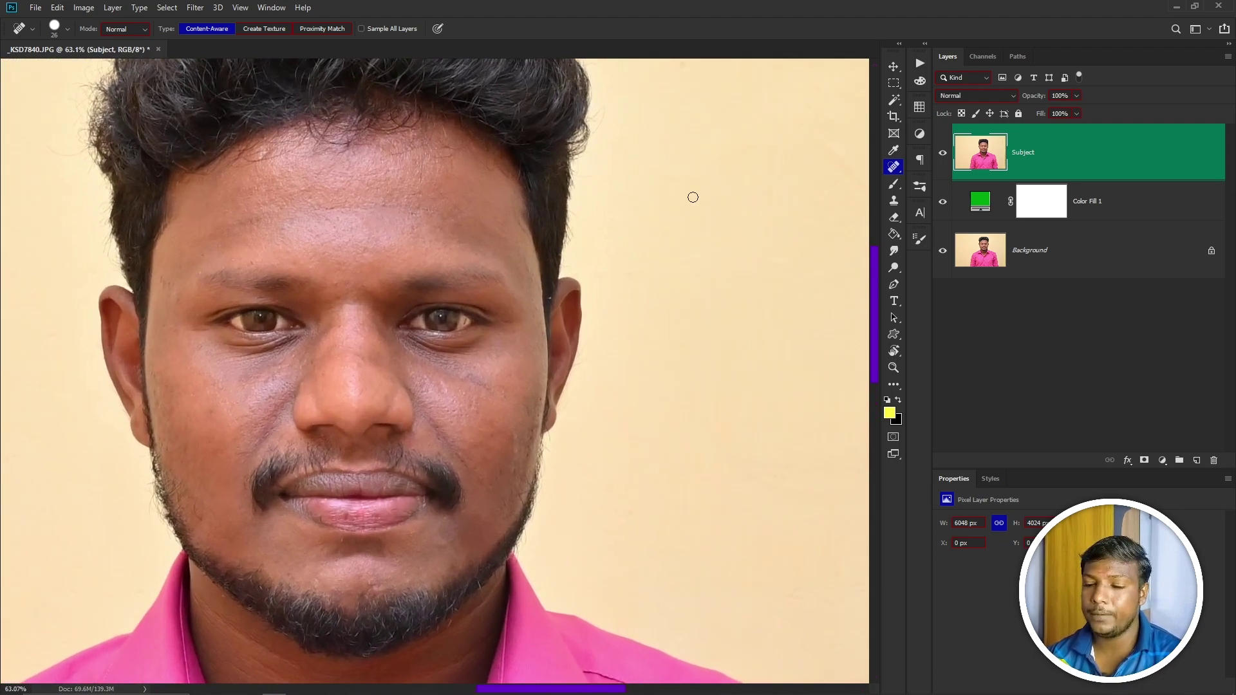
left_click(941, 251, "alt")
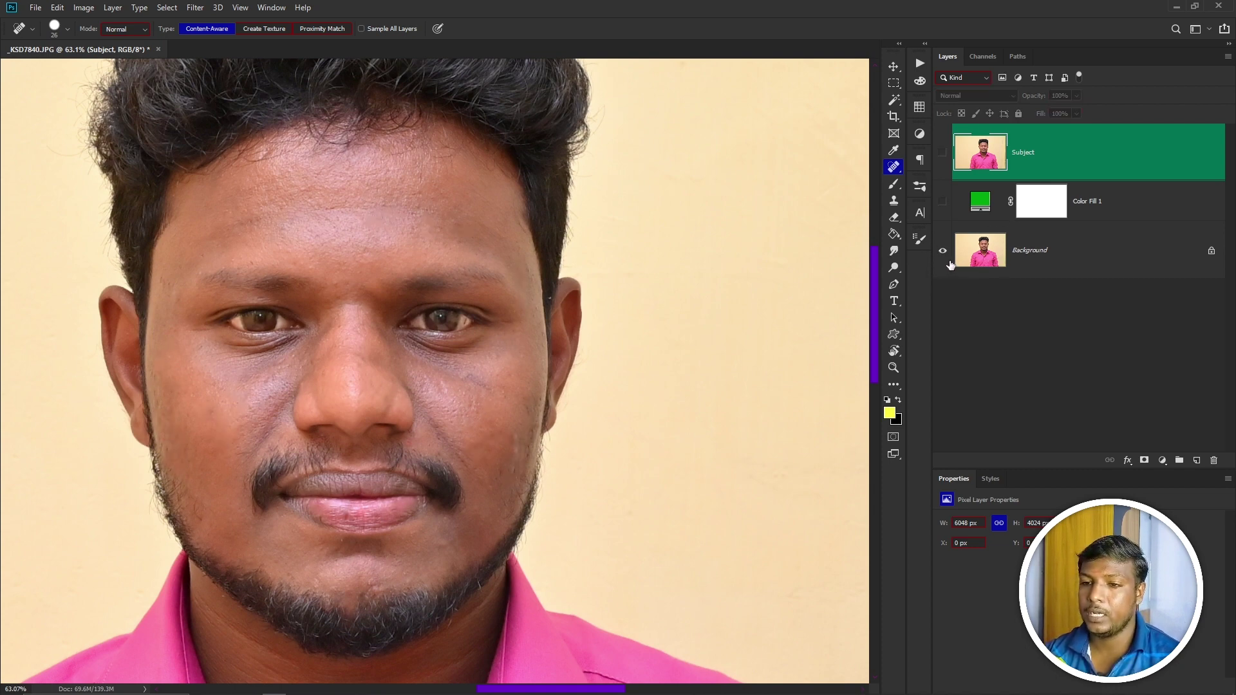
left_click(947, 275)
left_click(942, 253, "alt")
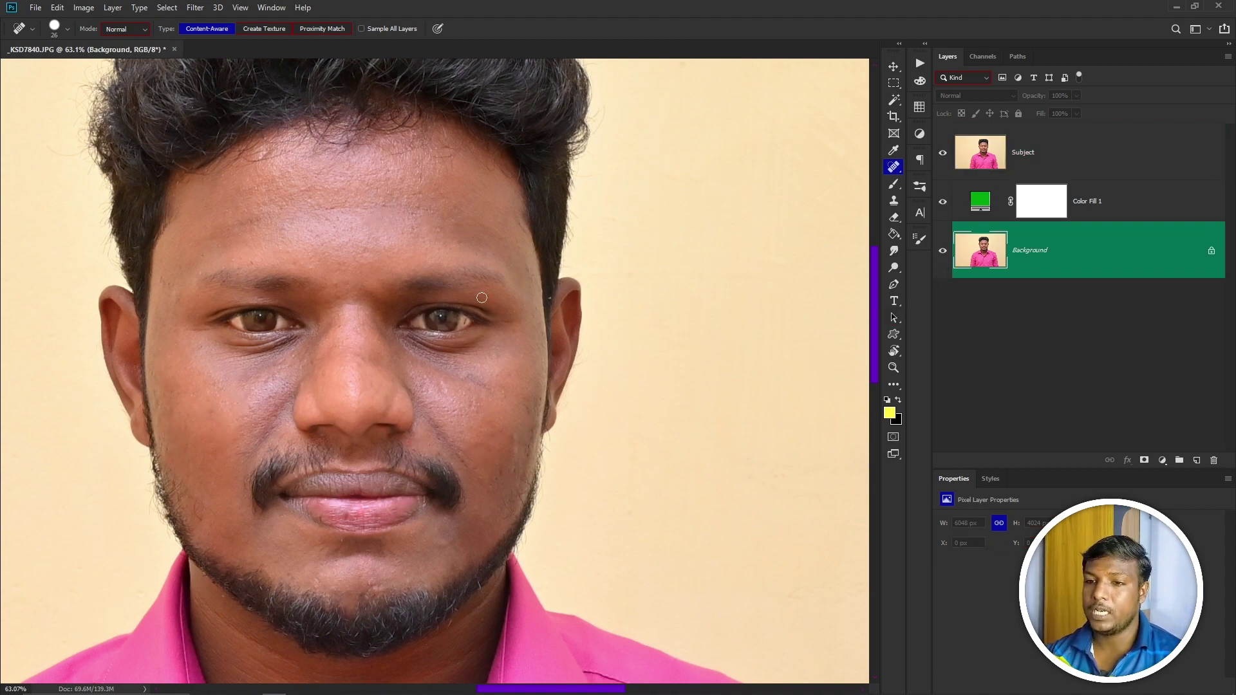
scroll(482, 298, "down", 3)
- Run the SAMY SKIN action on the Subject layer to add a masked Linear Light skin-smoothing layer
left_click(1031, 158)
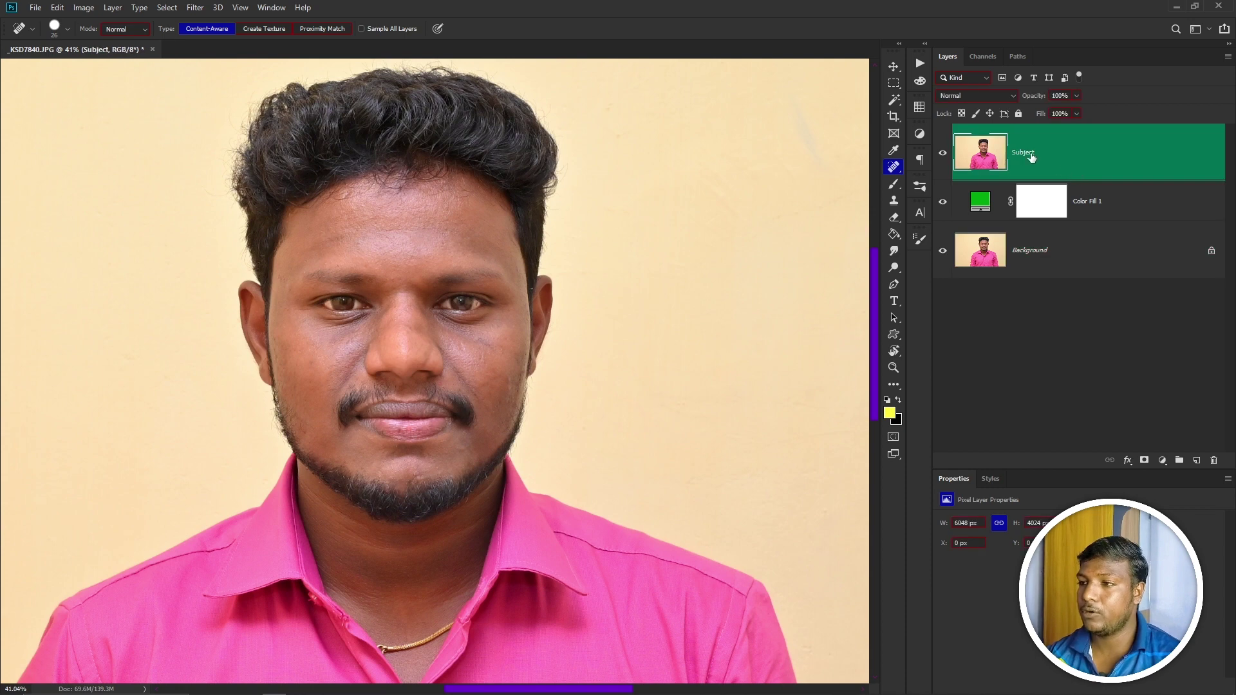
left_click(918, 72)
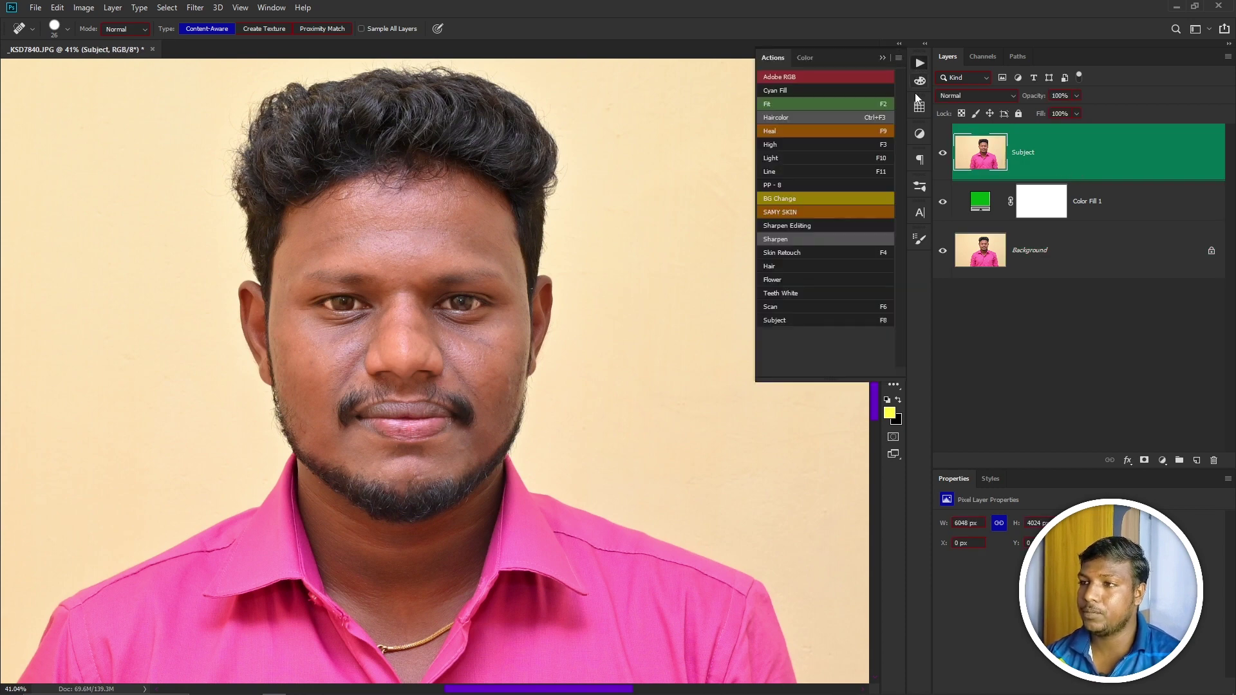
left_click(775, 213)
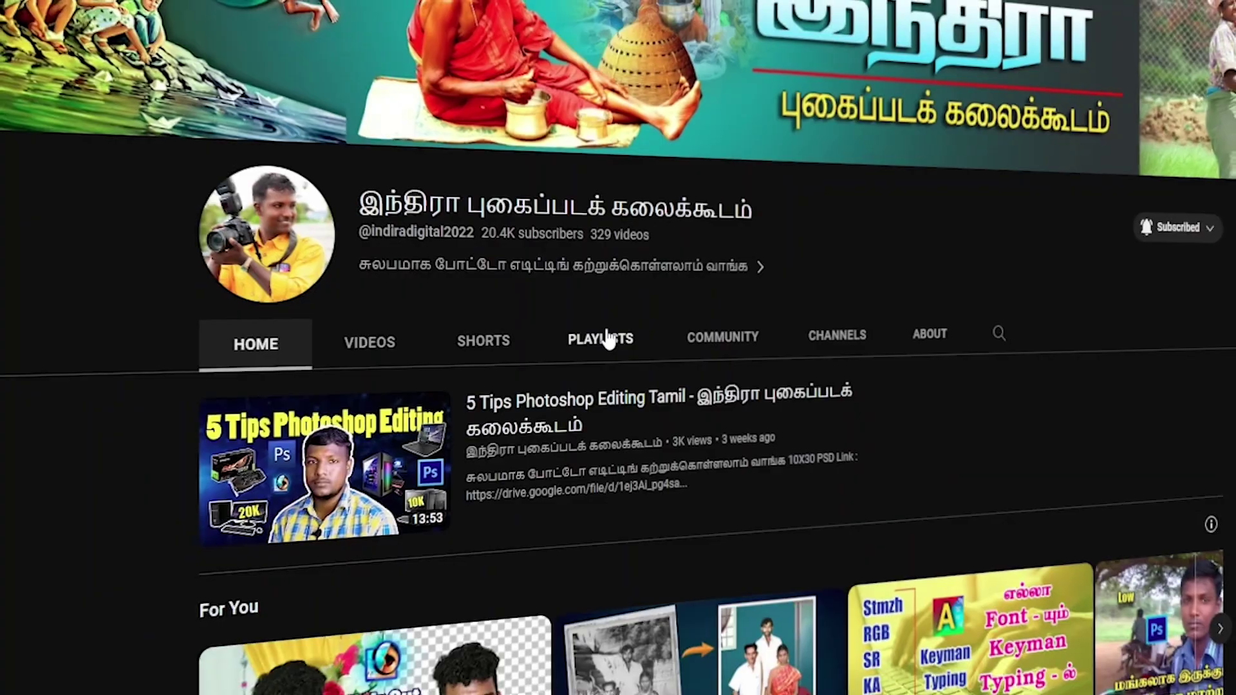
- Switch to the YouTube channel's playlists and browse the tutorials in the Retouching Work playlist
left_click(598, 337)
scroll(489, 459, "down", 7)
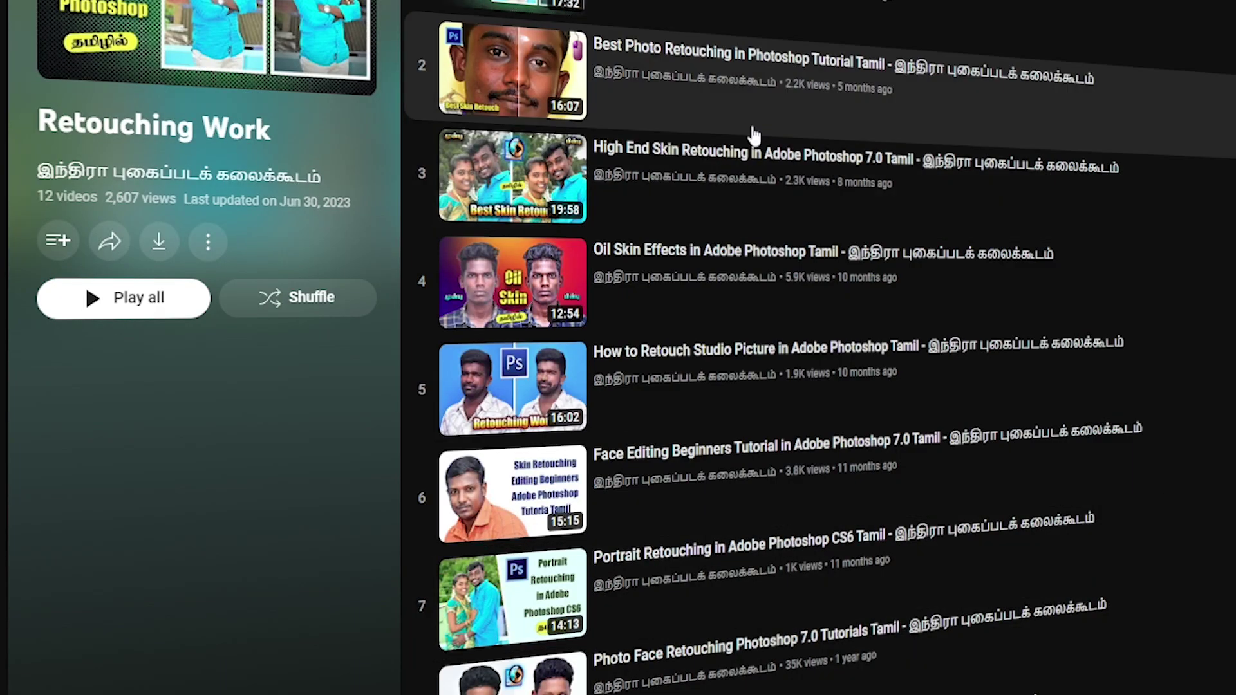
scroll(747, 129, "down", 4)
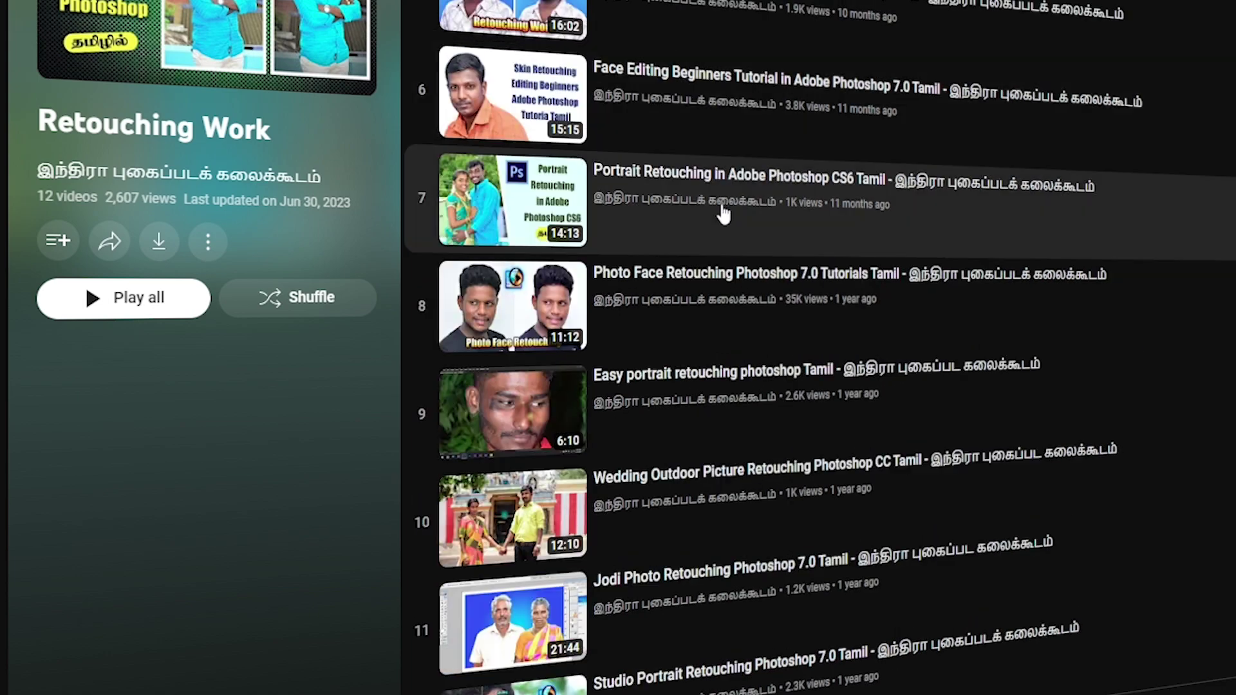
scroll(731, 392, "up", 4)
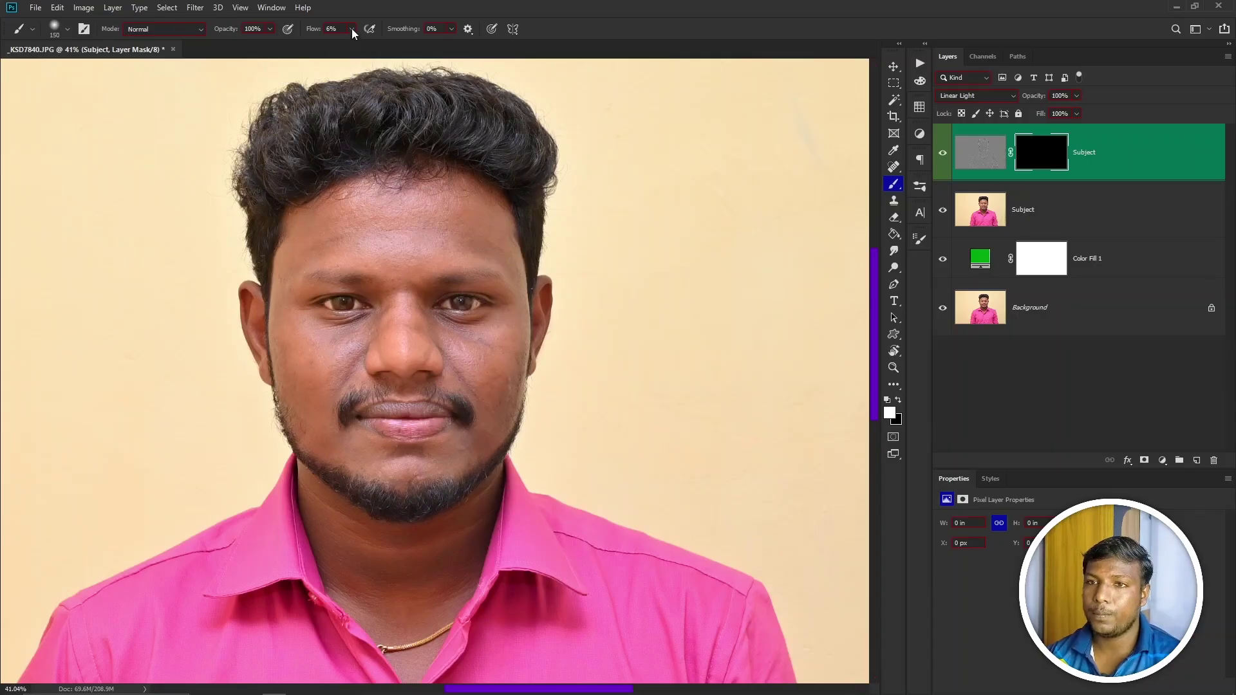
- Set the mask brush to a fully soft tip of about 314 px
mouse_move(403, 224)
left_mouse_down()
mouse_move(453, 228)
mouse_move(447, 102)
mouse_move(460, 215)
mouse_move(433, 230)
mouse_move(594, 222)
mouse_move(388, 239)
mouse_move(565, 225)
mouse_move(450, 233)
mouse_move(449, 221)
mouse_move(398, 244)
left_mouse_up()
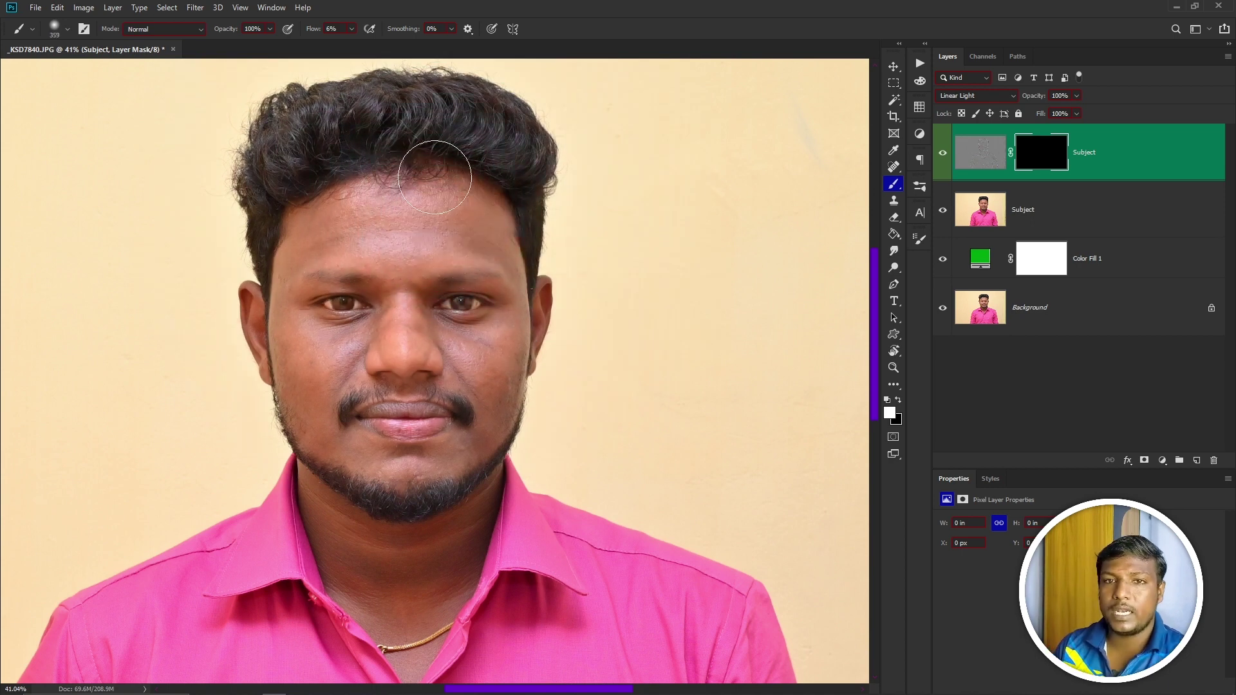
mouse_move(392, 276)
left_mouse_down()
mouse_move(485, 255)
mouse_move(588, 255)
mouse_move(390, 282)
mouse_move(394, 157)
left_mouse_up()
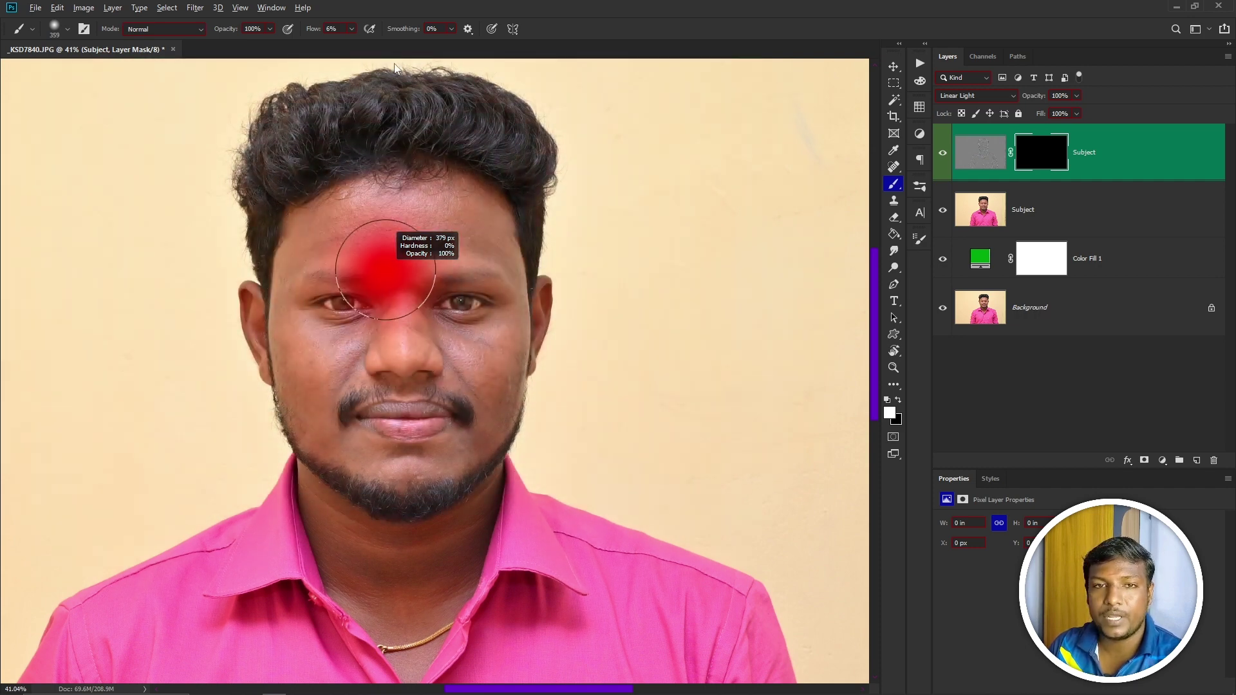
left_click_drag(395, 68, 402, 332)
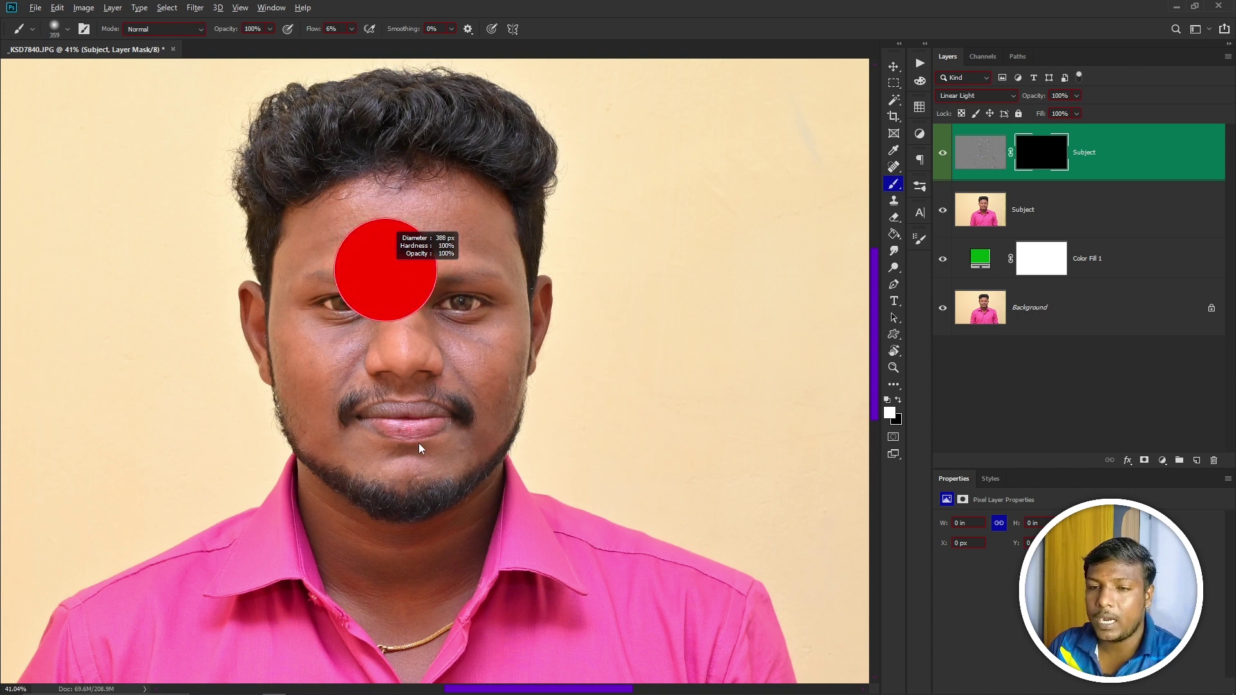
left_click_drag(418, 443, 418, 416)
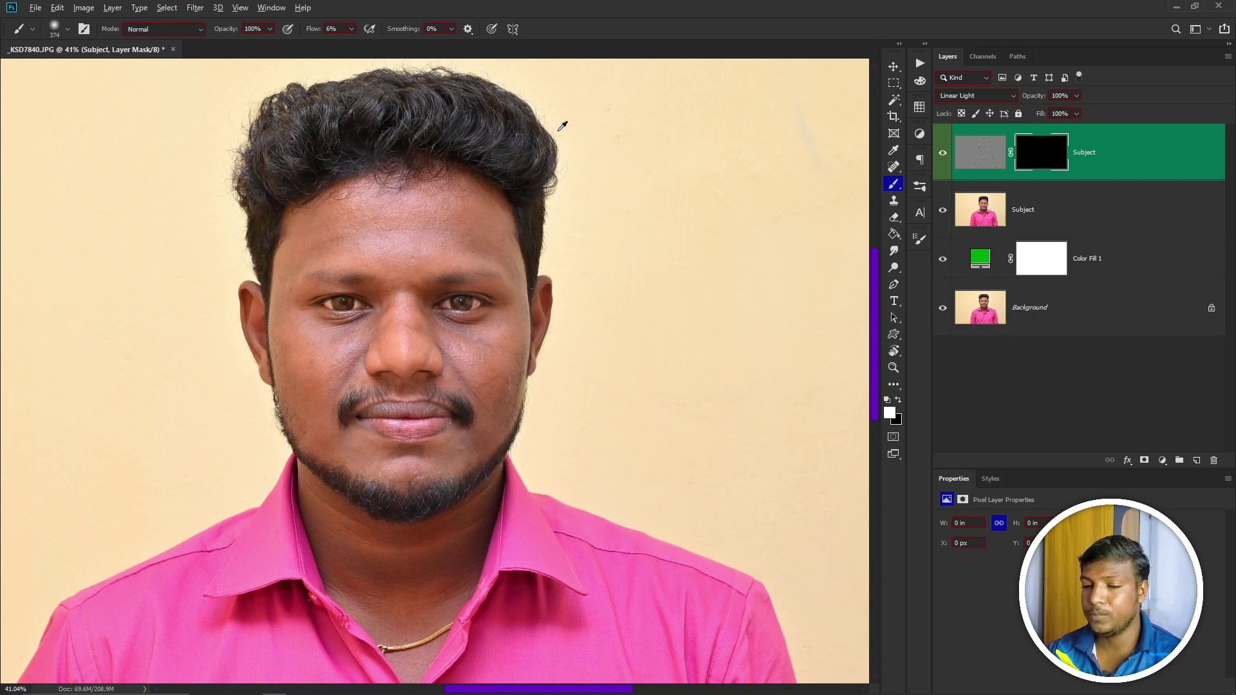
mouse_move(513, 282)
left_mouse_down()
mouse_move(536, 277)
mouse_move(497, 293)
mouse_move(508, 291)
left_mouse_up()
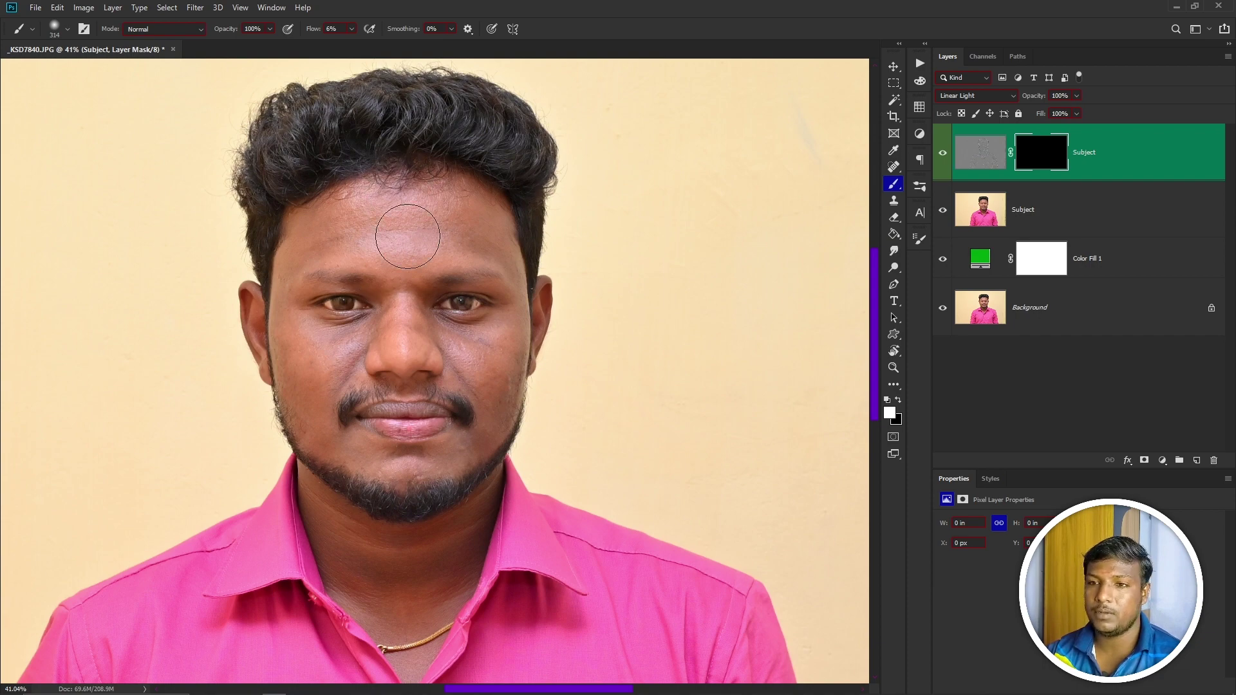
- Paint white on the smoothing layer's mask over the forehead and the cheek on the image's left side, reducing the brush to 173 px
mouse_move(441, 242)
left_mouse_down()
mouse_move(425, 244)
mouse_move(428, 222)
mouse_move(456, 276)
left_mouse_up()
mouse_move(482, 234)
left_mouse_down()
mouse_move(454, 273)
mouse_move(510, 250)
mouse_move(549, 253)
mouse_move(450, 193)
mouse_move(397, 257)
mouse_move(344, 201)
mouse_move(310, 232)
mouse_move(267, 242)
mouse_move(305, 273)
mouse_move(389, 276)
mouse_move(399, 441)
mouse_move(391, 414)
mouse_move(252, 462)
mouse_move(314, 469)
left_mouse_up()
scroll(254, 335, "up", 5)
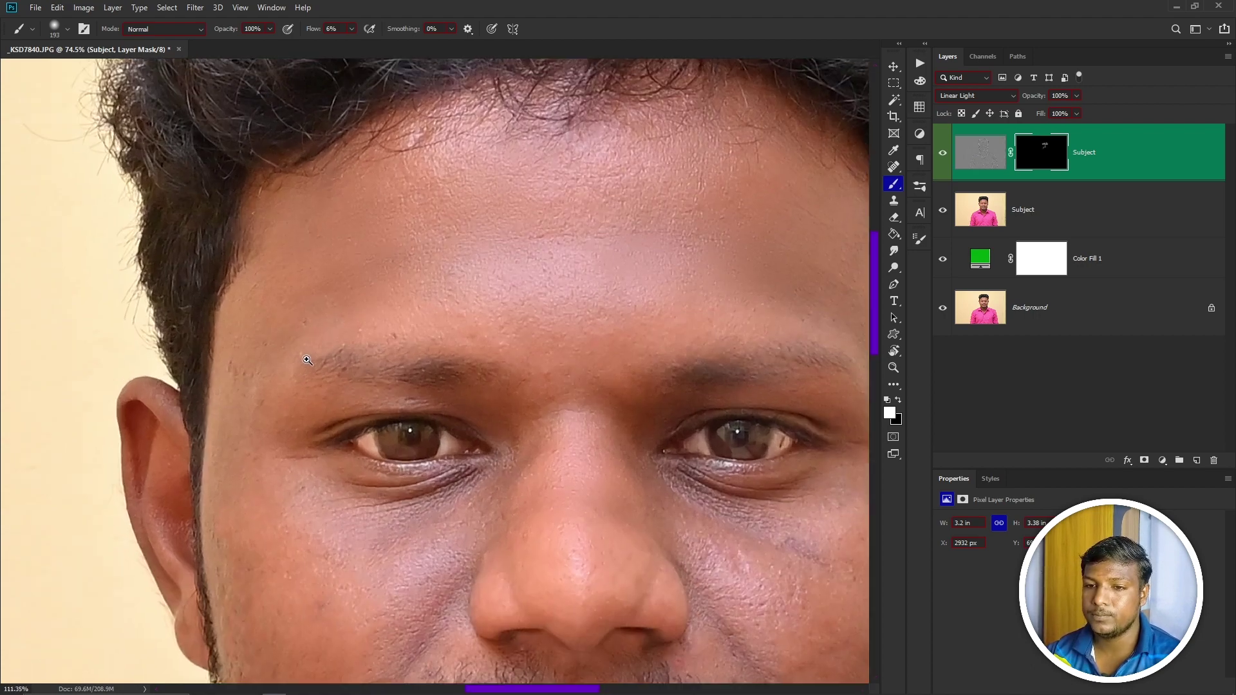
left_click_drag(247, 400, 237, 410)
left_click_drag(253, 519, 258, 354)
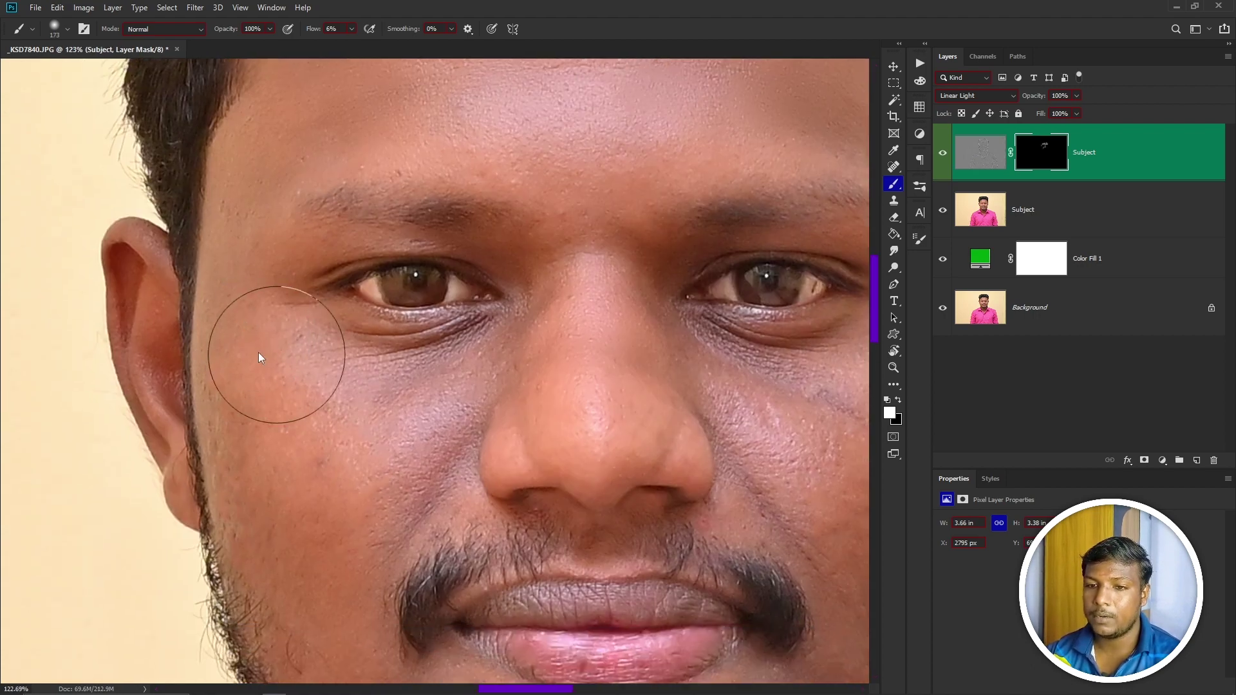
mouse_move(249, 400)
left_mouse_down()
mouse_move(320, 453)
mouse_move(321, 417)
mouse_move(336, 417)
mouse_move(253, 347)
mouse_move(255, 467)
mouse_move(279, 559)
mouse_move(283, 528)
left_mouse_up()
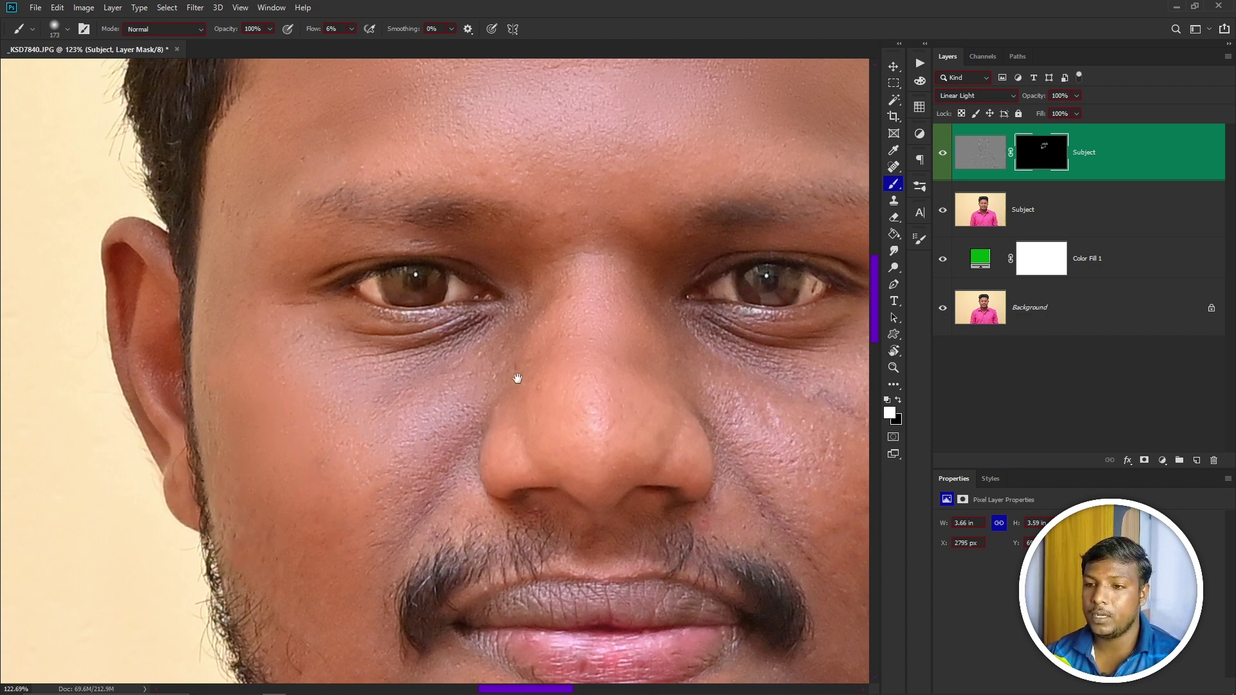
- Reveal the skin smoothing on the nose and the opposite cheek by painting white on the layer mask
mouse_move(567, 337)
left_mouse_down()
mouse_move(419, 391)
mouse_move(405, 455)
mouse_move(508, 463)
left_mouse_up()
mouse_move(622, 444)
left_mouse_down()
mouse_move(471, 396)
mouse_move(490, 389)
mouse_move(471, 499)
mouse_move(491, 489)
mouse_move(460, 461)
left_mouse_up()
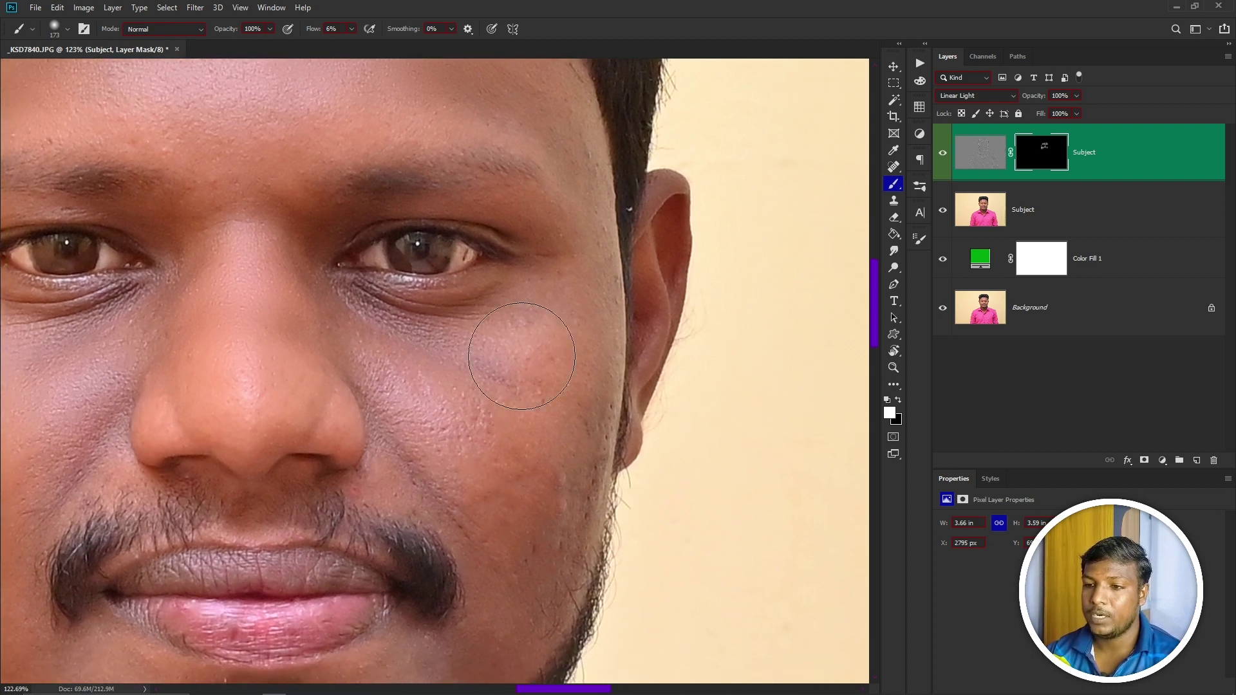
mouse_move(522, 356)
left_mouse_down()
mouse_move(520, 497)
mouse_move(550, 439)
mouse_move(526, 524)
mouse_move(475, 407)
mouse_move(497, 347)
mouse_move(482, 422)
mouse_move(438, 402)
mouse_move(430, 432)
mouse_move(534, 466)
mouse_move(549, 414)
left_mouse_up()
left_click_drag(522, 563, 572, 319)
mouse_move(508, 466)
left_mouse_down()
mouse_move(423, 504)
mouse_move(354, 501)
mouse_move(487, 492)
left_mouse_up()
- Extend the white mask painting over the lower cheeks, chin and neck to smooth the remaining skin
left_click_drag(311, 423, 401, 475)
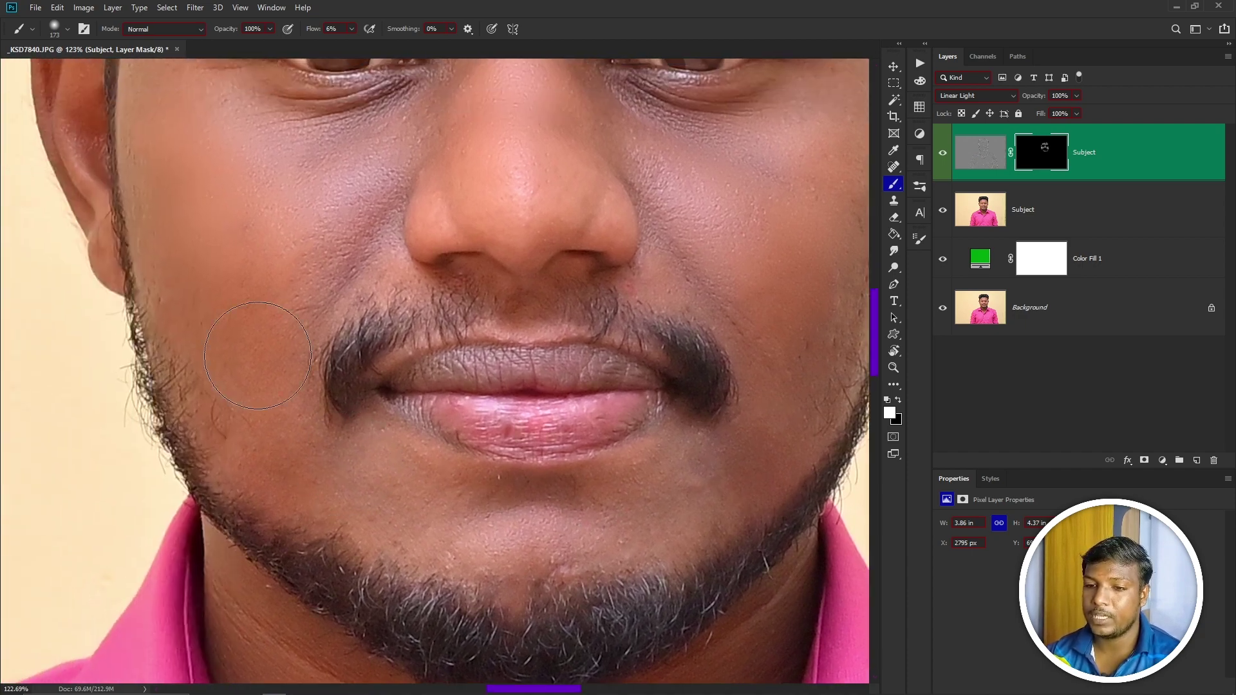
left_click_drag(540, 496, 476, 252)
mouse_move(426, 447)
left_mouse_down()
mouse_move(411, 411)
mouse_move(439, 332)
left_mouse_up()
mouse_move(283, 381)
left_mouse_down()
mouse_move(391, 401)
mouse_move(403, 374)
left_mouse_up()
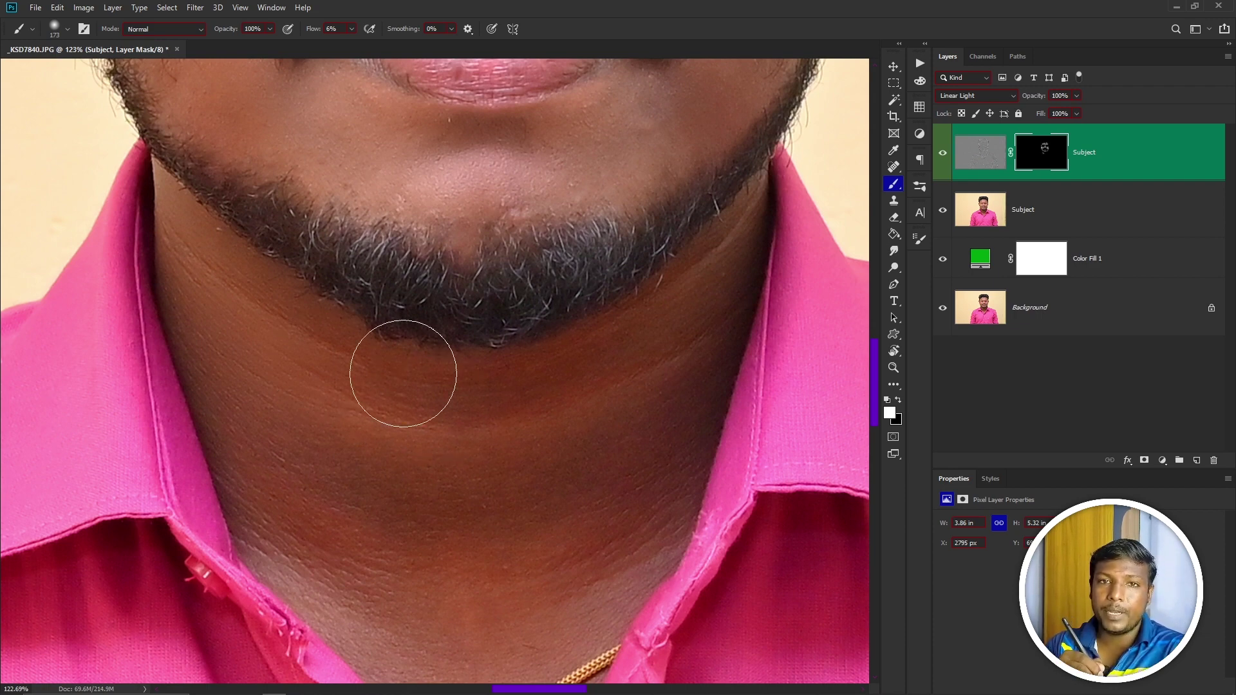
mouse_move(403, 373)
left_mouse_down()
mouse_move(383, 348)
mouse_move(842, 306)
mouse_move(682, 366)
mouse_move(584, 526)
mouse_move(570, 428)
mouse_move(242, 294)
mouse_move(296, 474)
mouse_move(377, 578)
mouse_move(620, 541)
mouse_move(591, 390)
mouse_move(483, 385)
left_mouse_up()
left_click_drag(597, 289, 544, 349)
left_click_drag(544, 349, 670, 317)
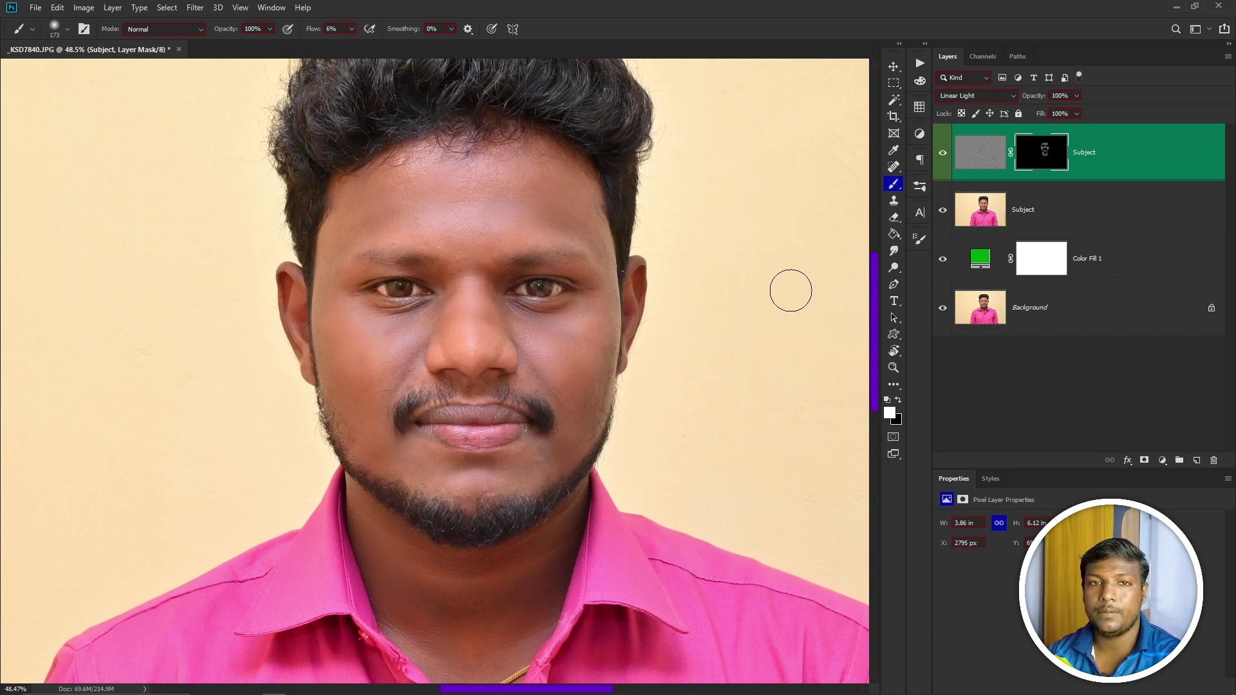
- Compare the smoothed portrait with the original by showing only the Background layer and restoring all layers
key("v")
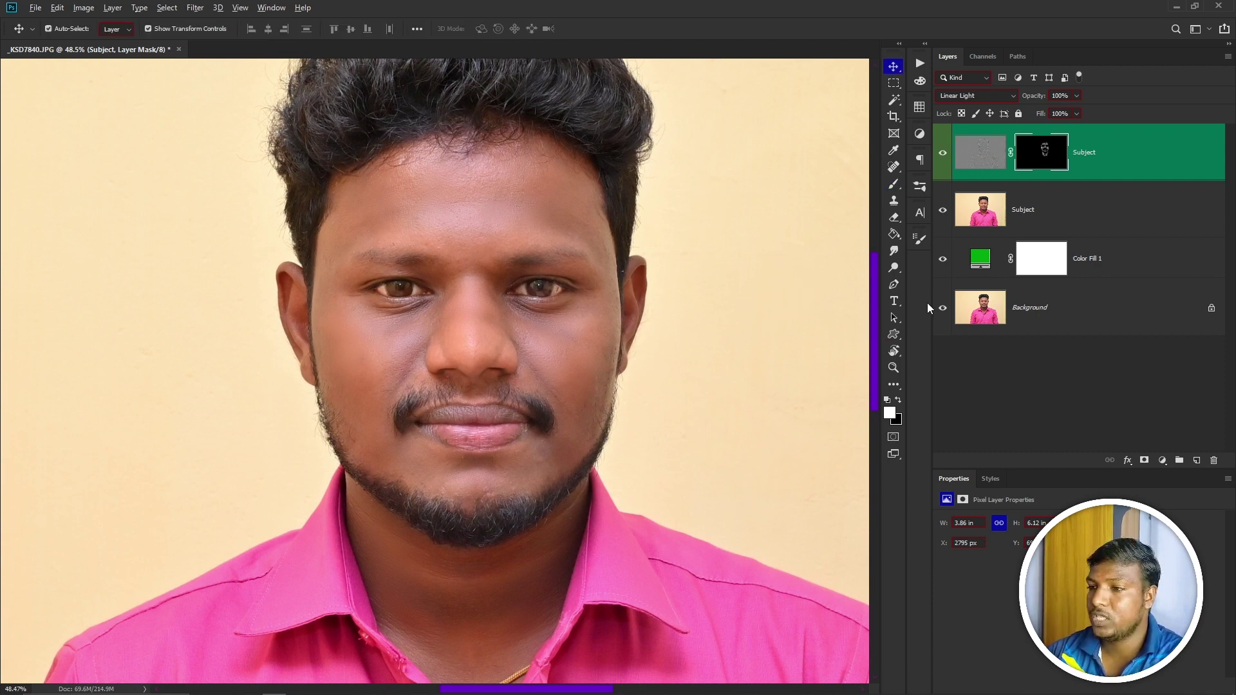
left_click(940, 314, "alt")
left_click(940, 314, "alt")
left_click(941, 312, "alt")
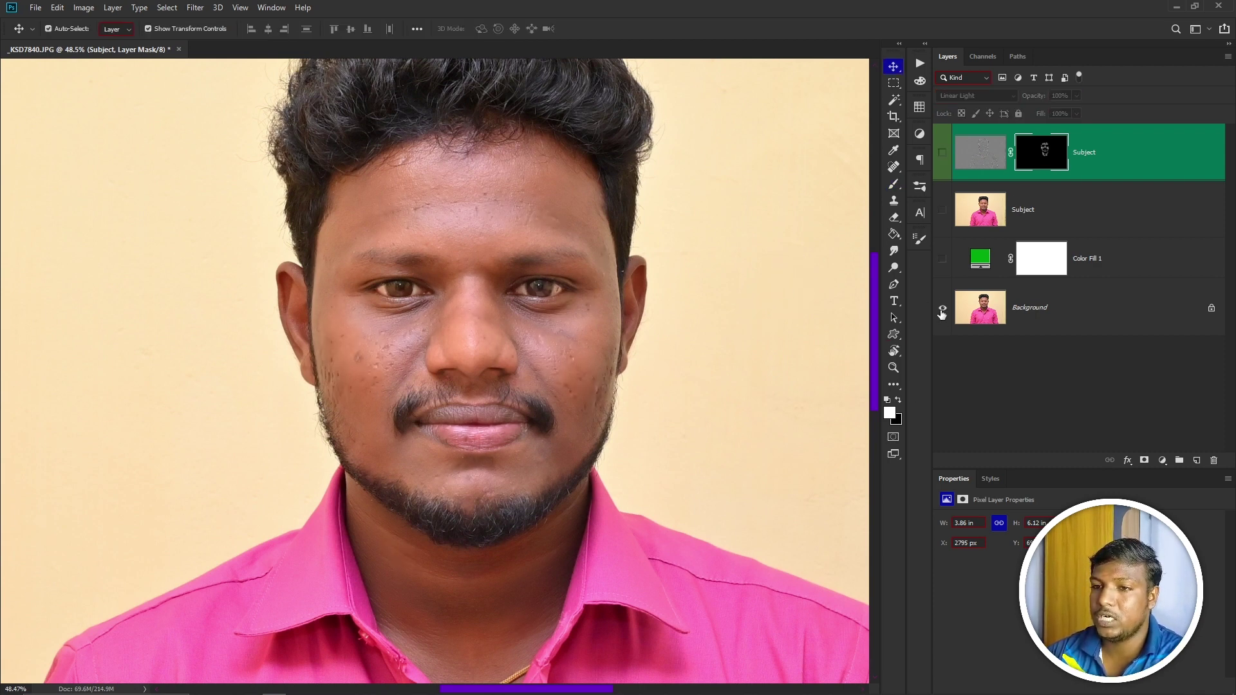
left_click(942, 313, "alt")
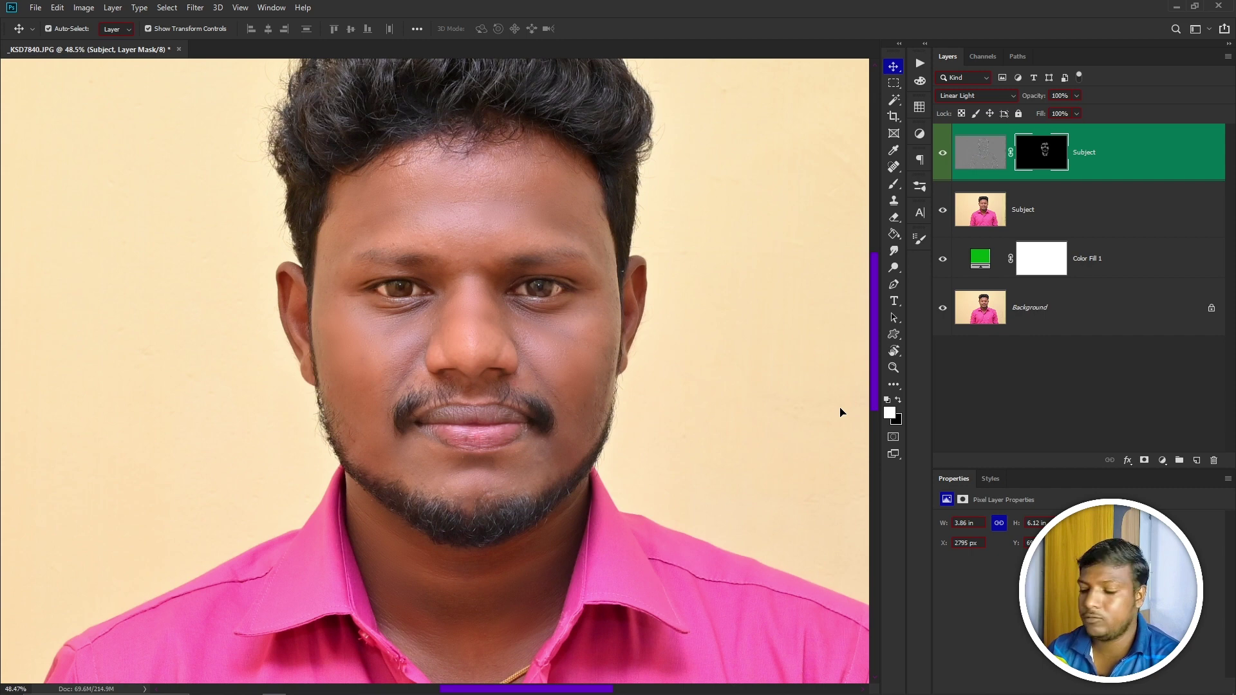
left_click_drag(809, 206, 760, 206)
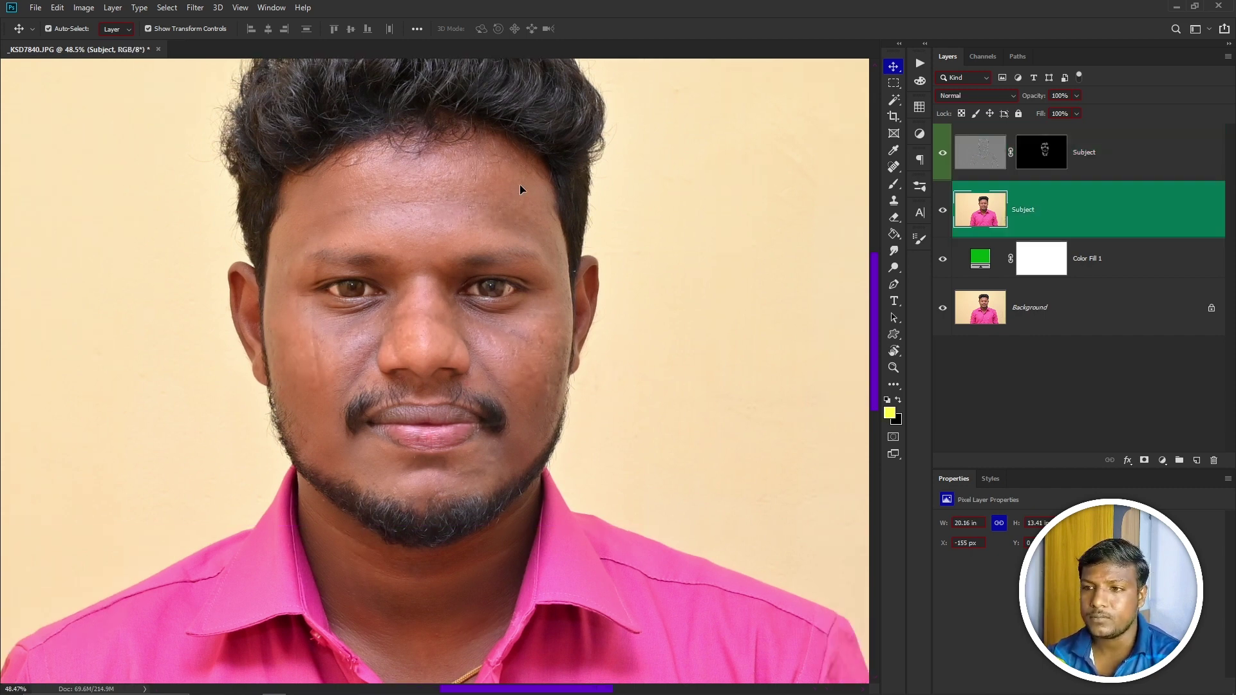
key("ctrl+z")
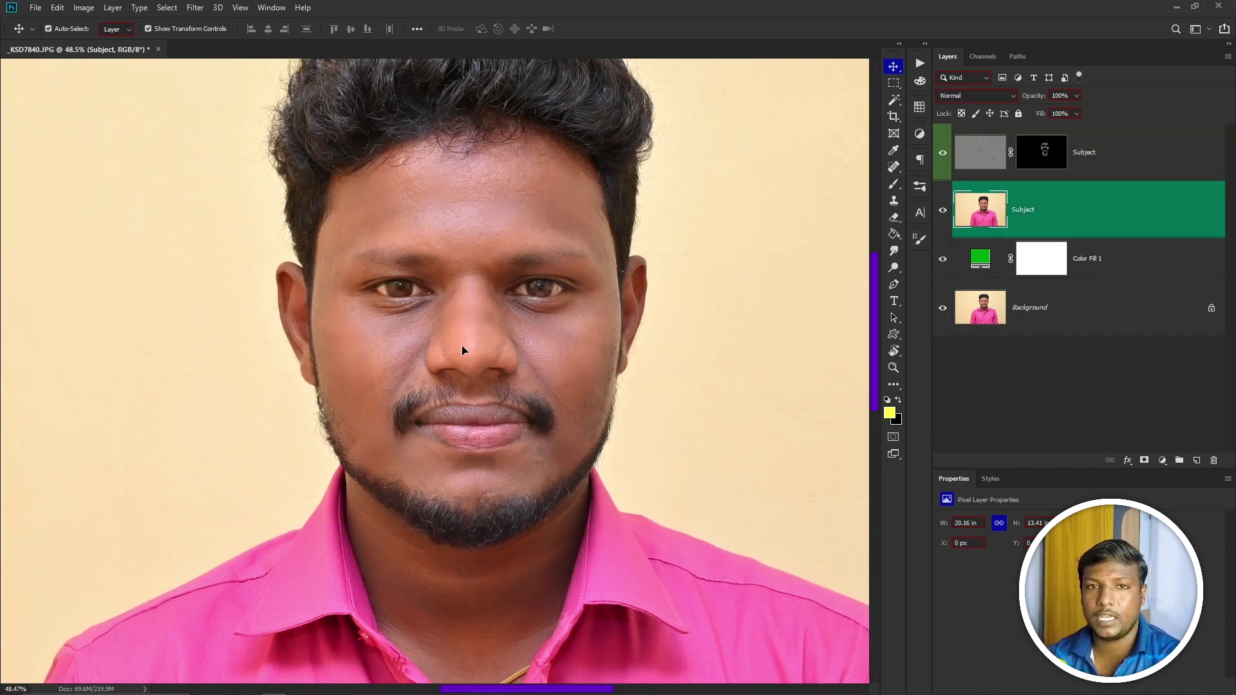
left_click_drag(487, 351, 465, 362)
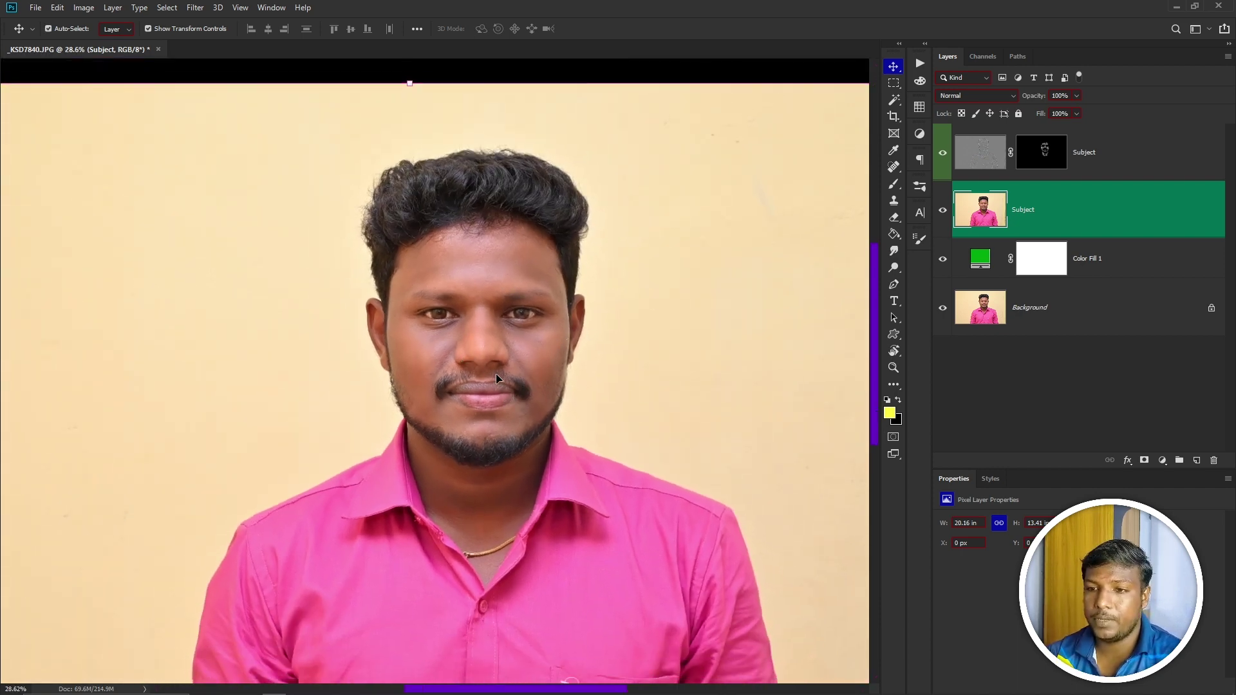
- Close _KSD7840.JPG and open the digital painting TIF portrait of the man in the blue shirt
key("ctrl+w")
left_click(612, 263)
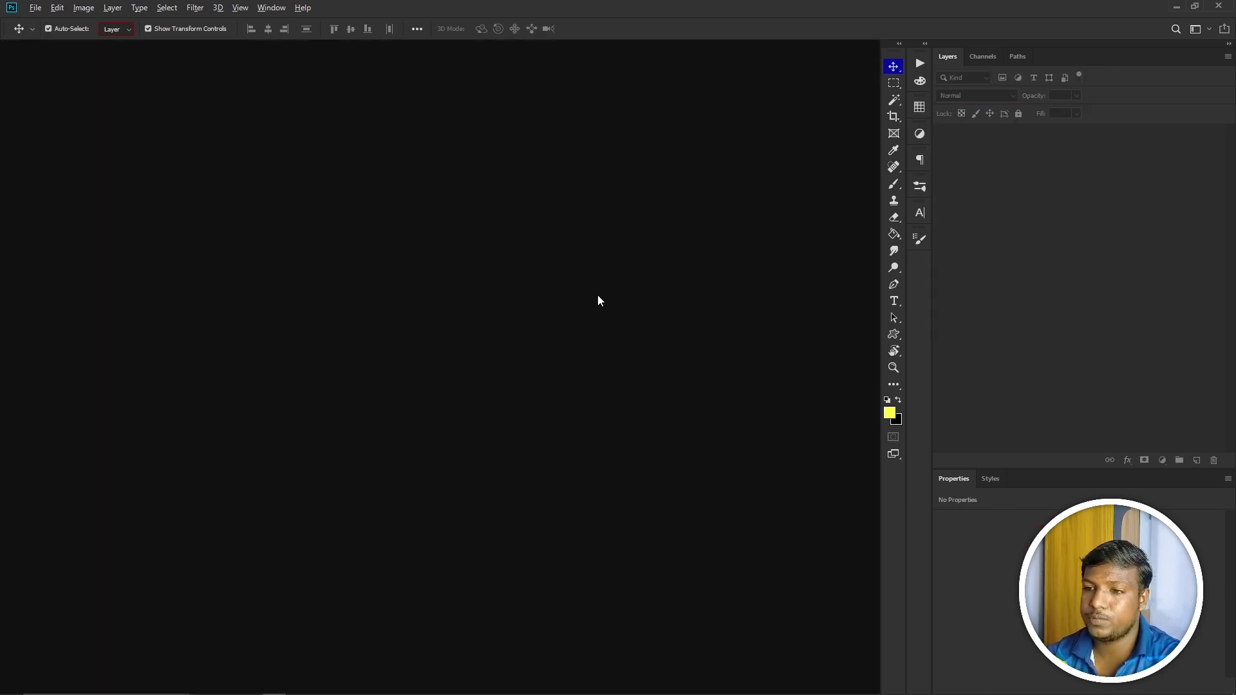
key("alt+Tab")
mouse_move(571, 411)
left_mouse_down()
mouse_move(567, 391)
mouse_move(515, 386)
mouse_move(481, 359)
left_mouse_up()
key("alt+Tab")
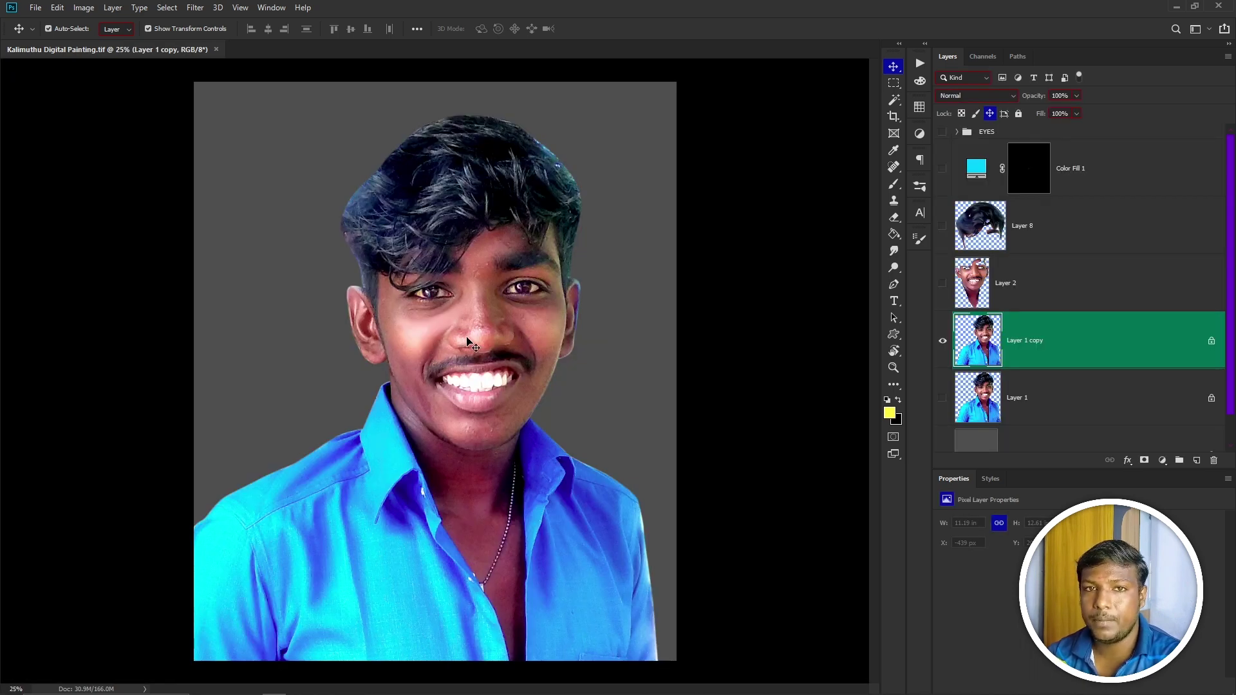
- Set the Smudge tool's strength to 80% for working on the nose in Layer 1 copy
left_click_drag(505, 350, 588, 399)
left_click_drag(497, 396, 506, 508)
key("r")
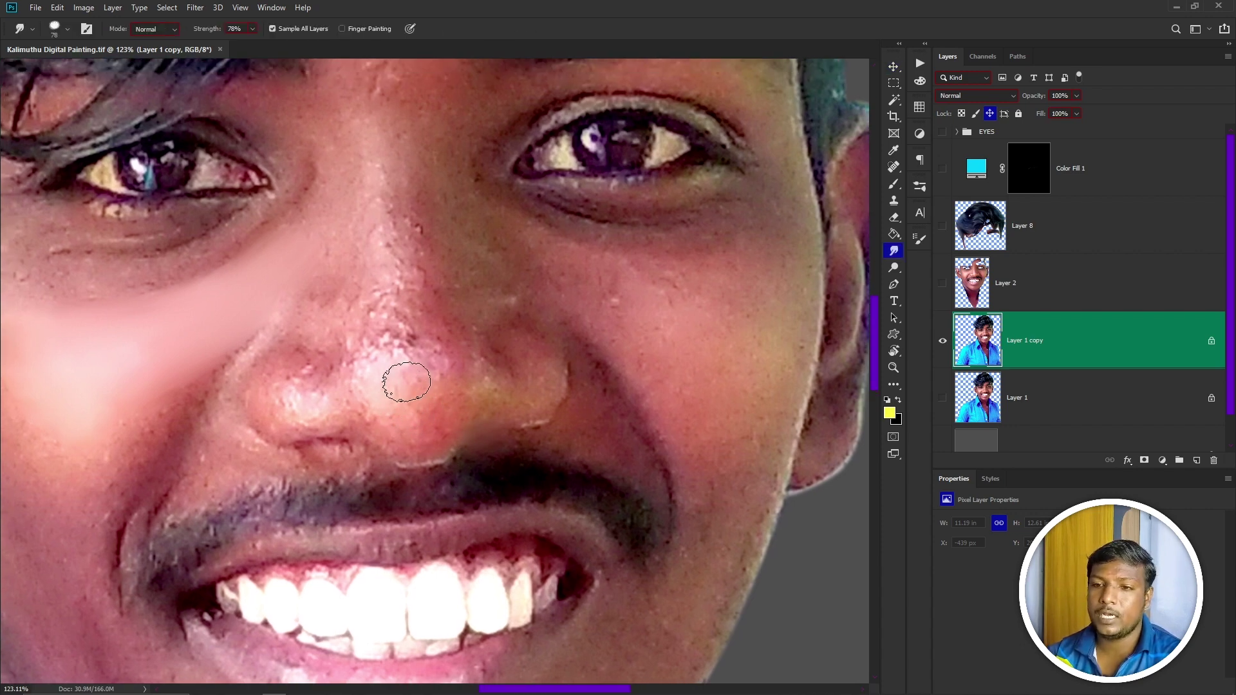
key("8")
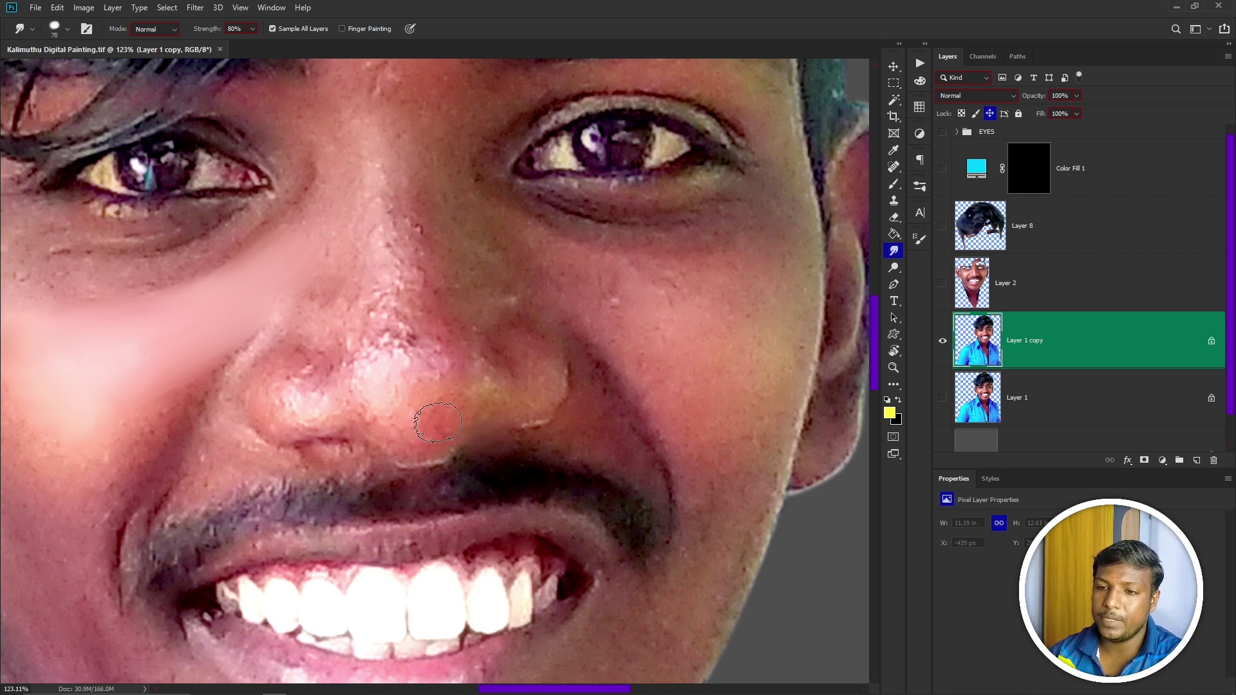
- Try smudging the tip of the nose directly on Layer 1 copy without a selection
mouse_move(382, 379)
left_mouse_down()
mouse_move(429, 410)
mouse_move(421, 424)
mouse_move(420, 383)
mouse_move(376, 349)
mouse_move(374, 323)
mouse_move(353, 328)
mouse_move(395, 360)
left_mouse_up()
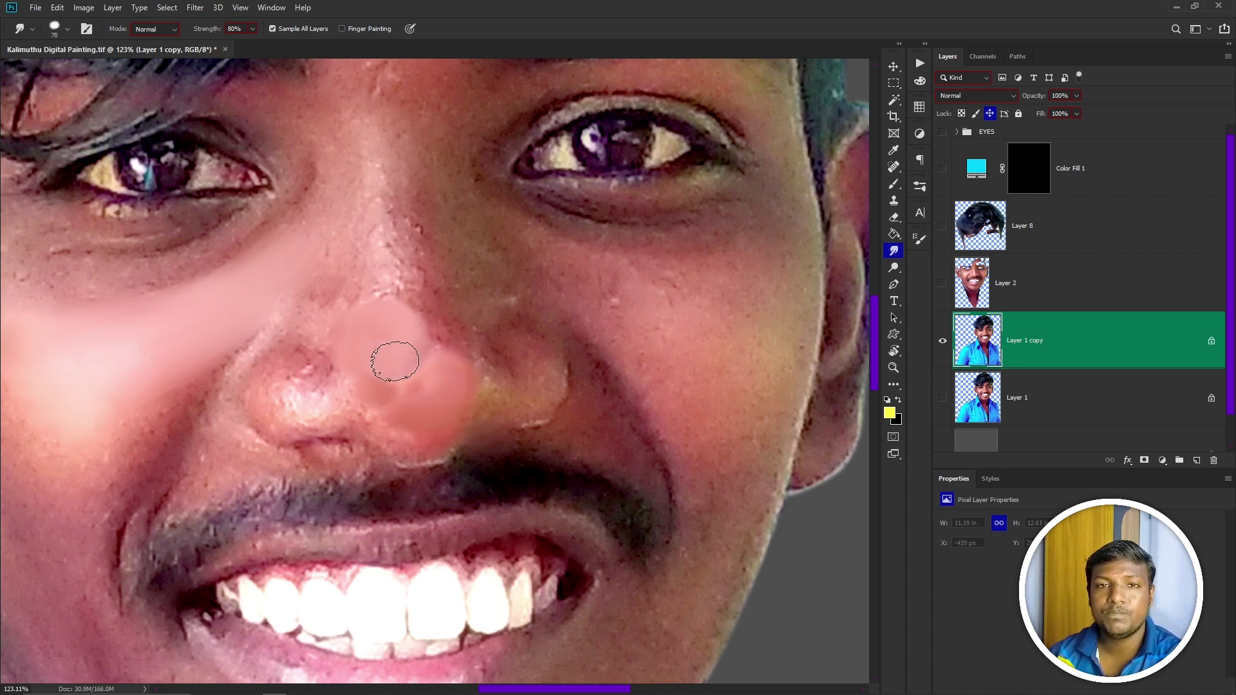
key("ctrl+z")
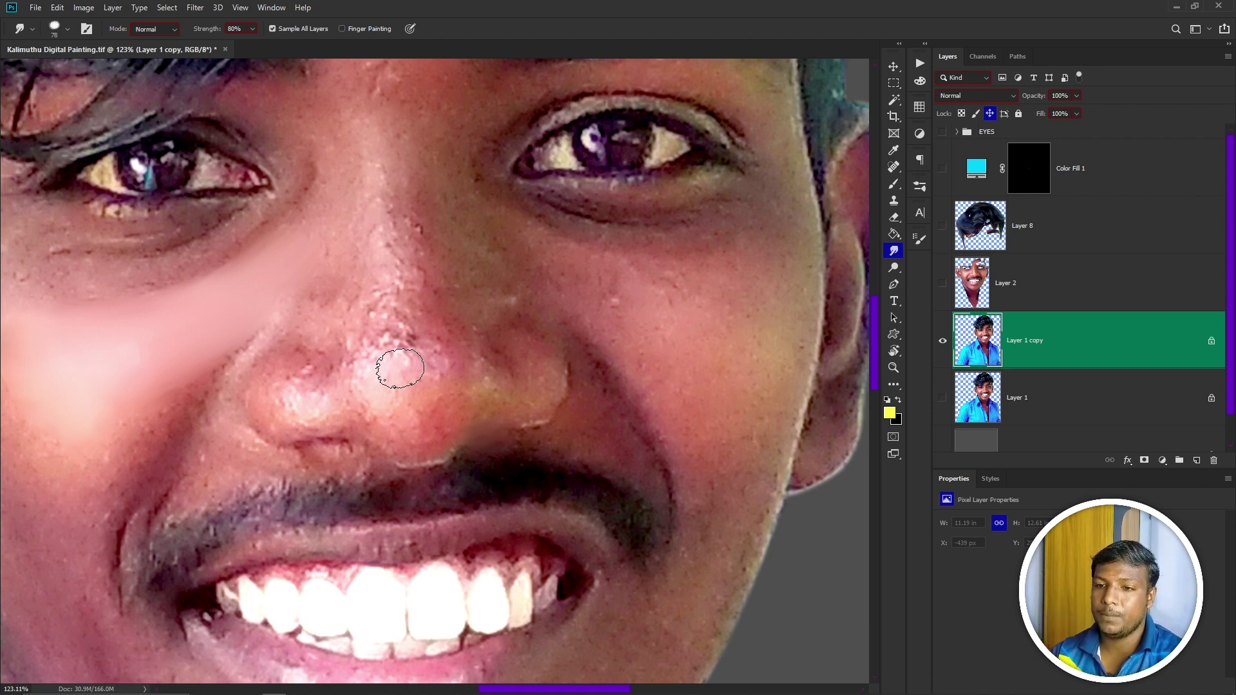
key("bracketleft")
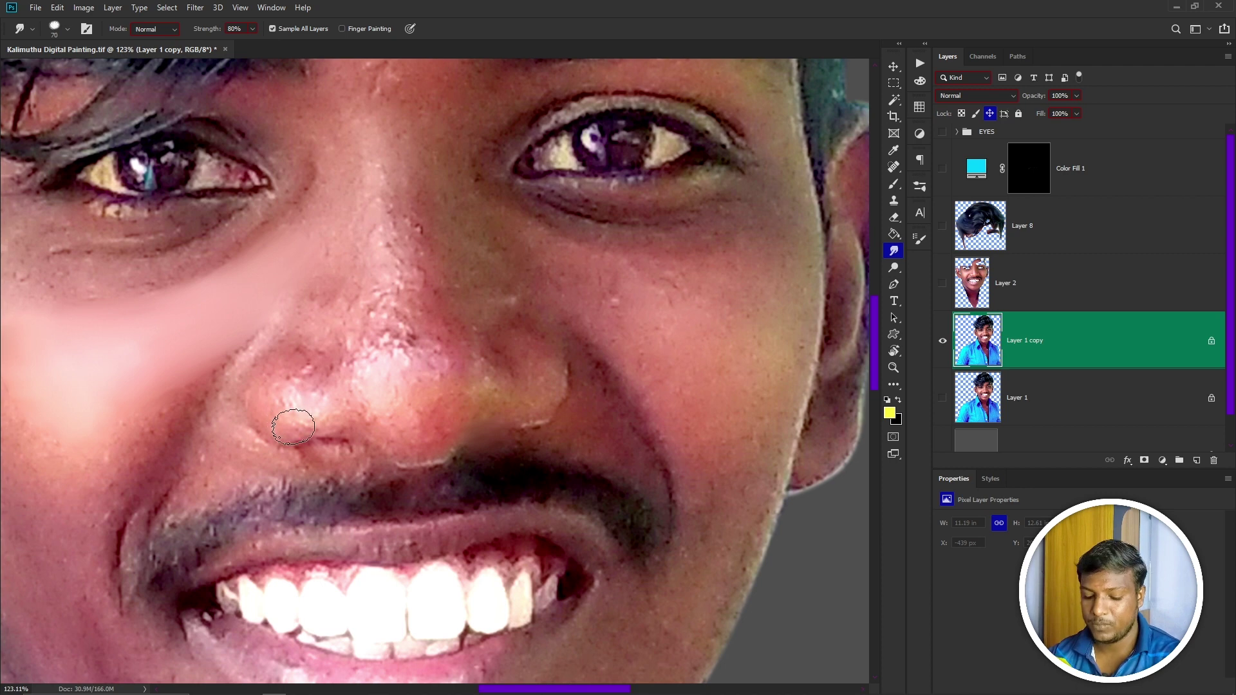
- Draw a closed Pen tool path around the nose, following both nostrils, the bridge and the lower edge
key("p")
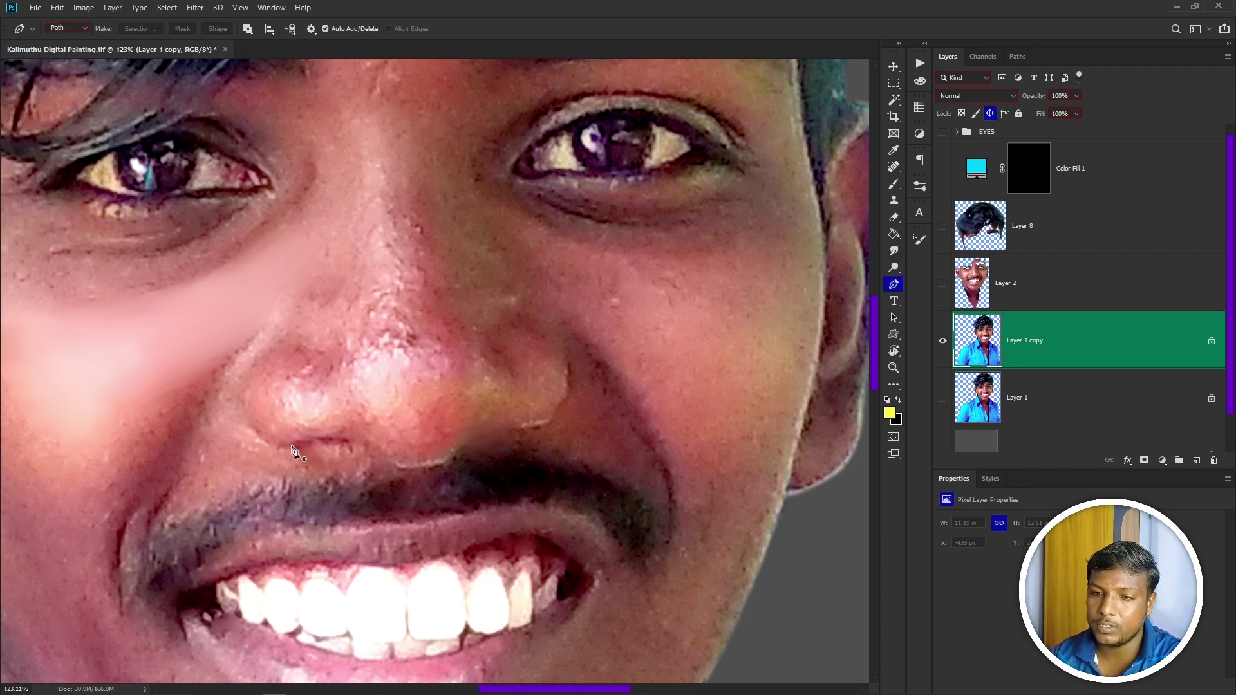
left_click(291, 443)
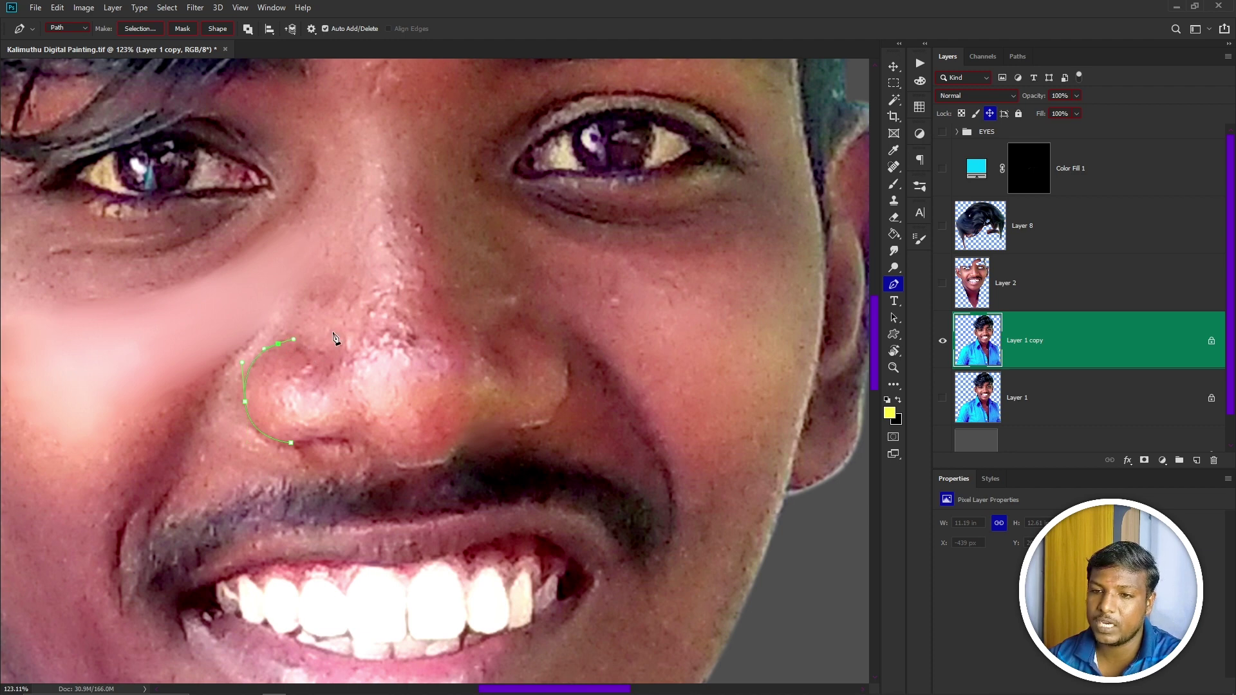
left_click(455, 299)
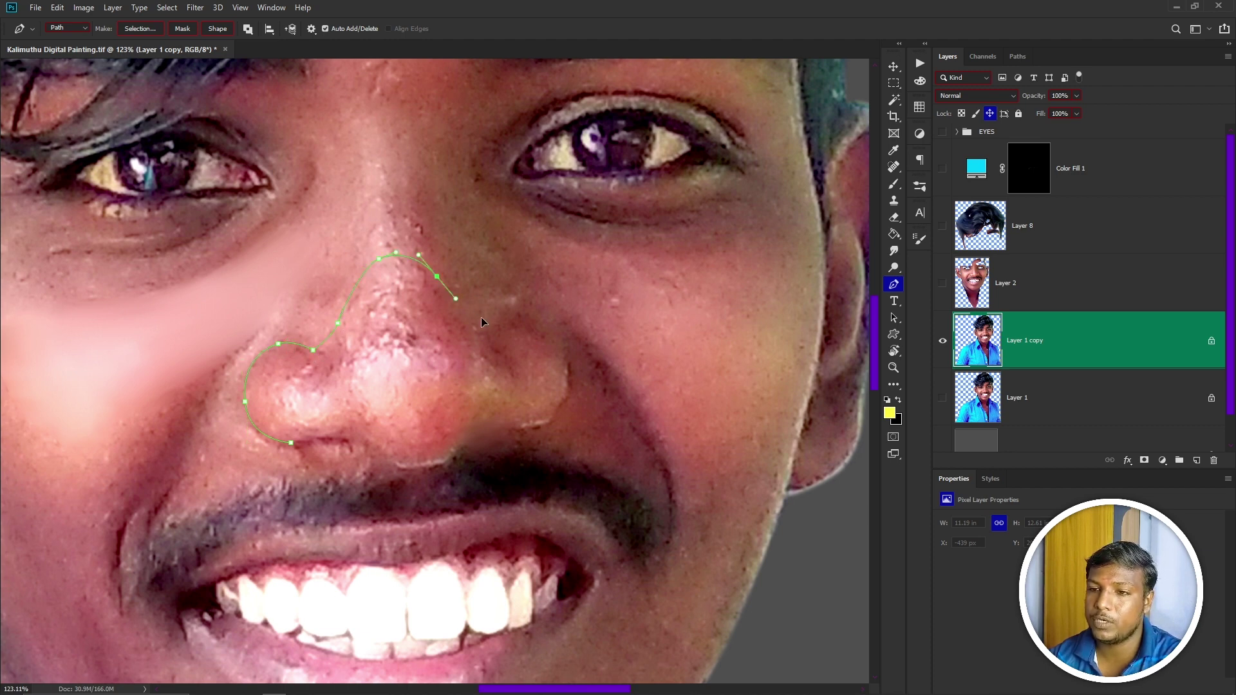
left_click_drag(488, 322, 564, 358)
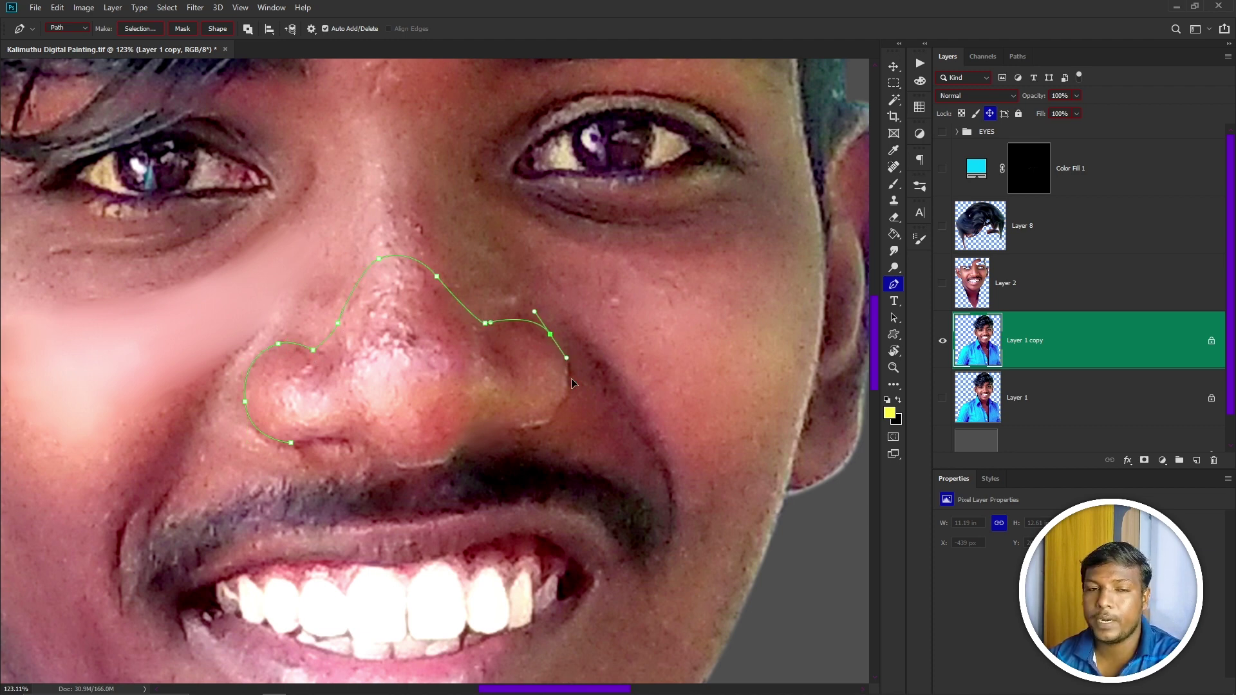
left_click_drag(548, 411, 323, 440)
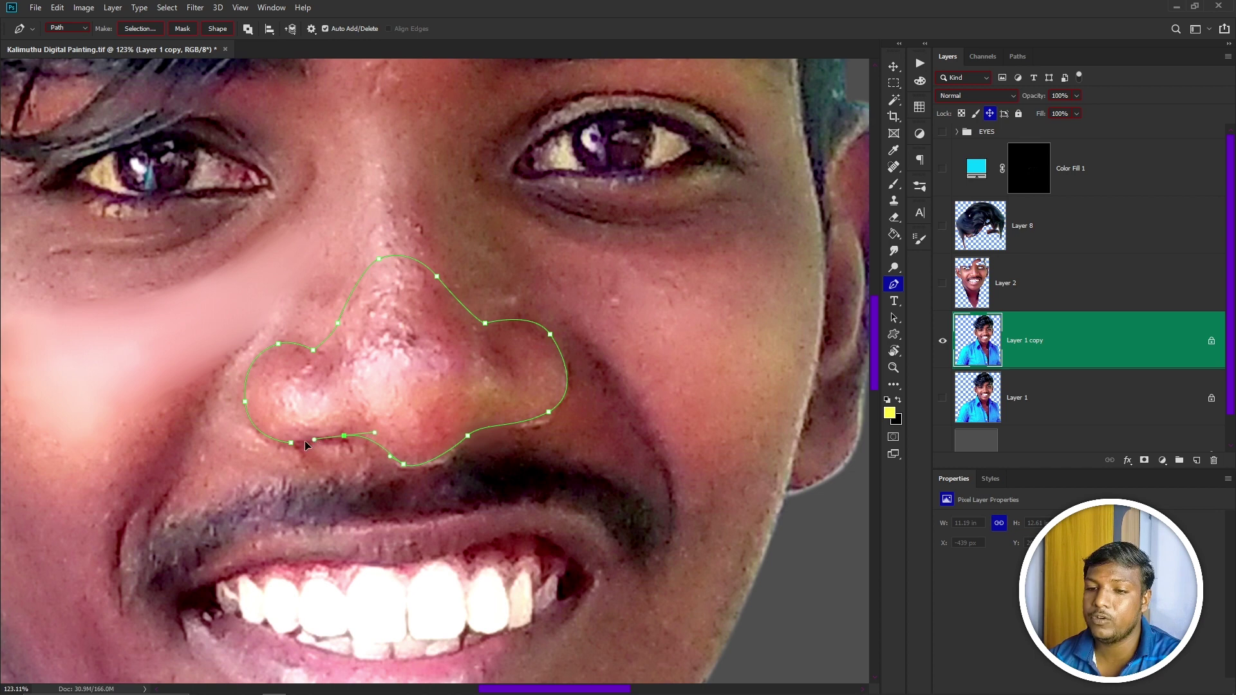
left_click(292, 445)
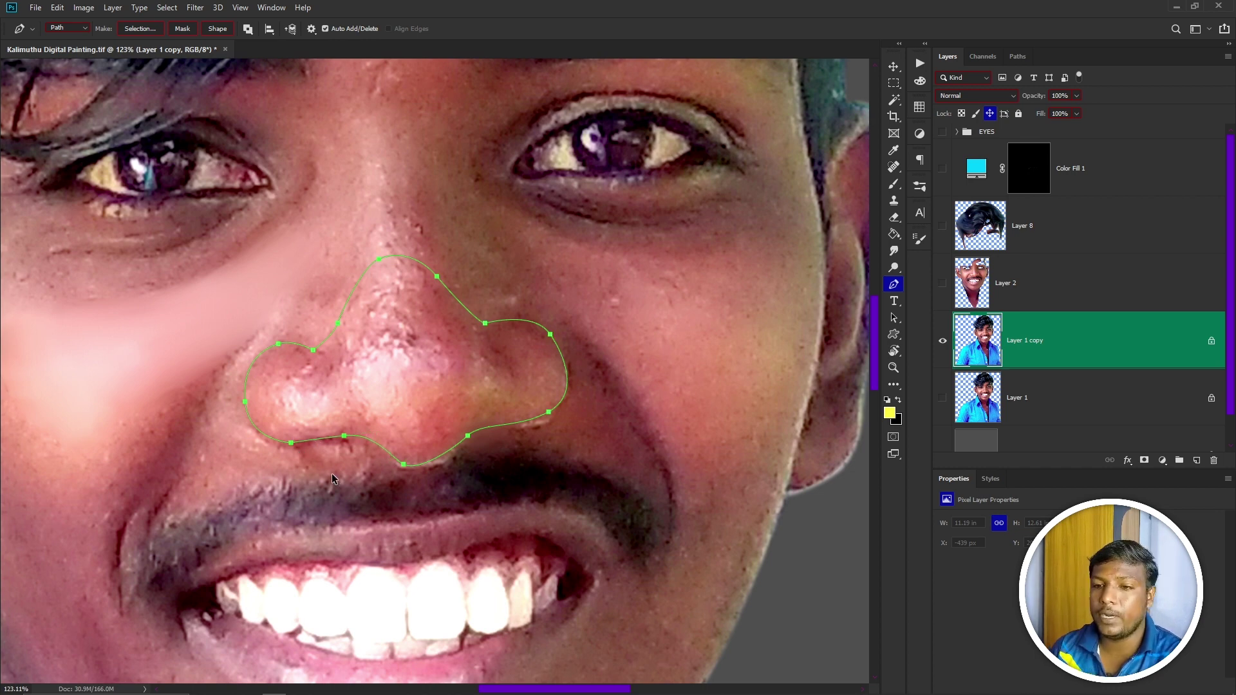
- Convert the nose path into a selection and feather its edge
key("ctrl+Return")
key("shift+F6")
key("Return")
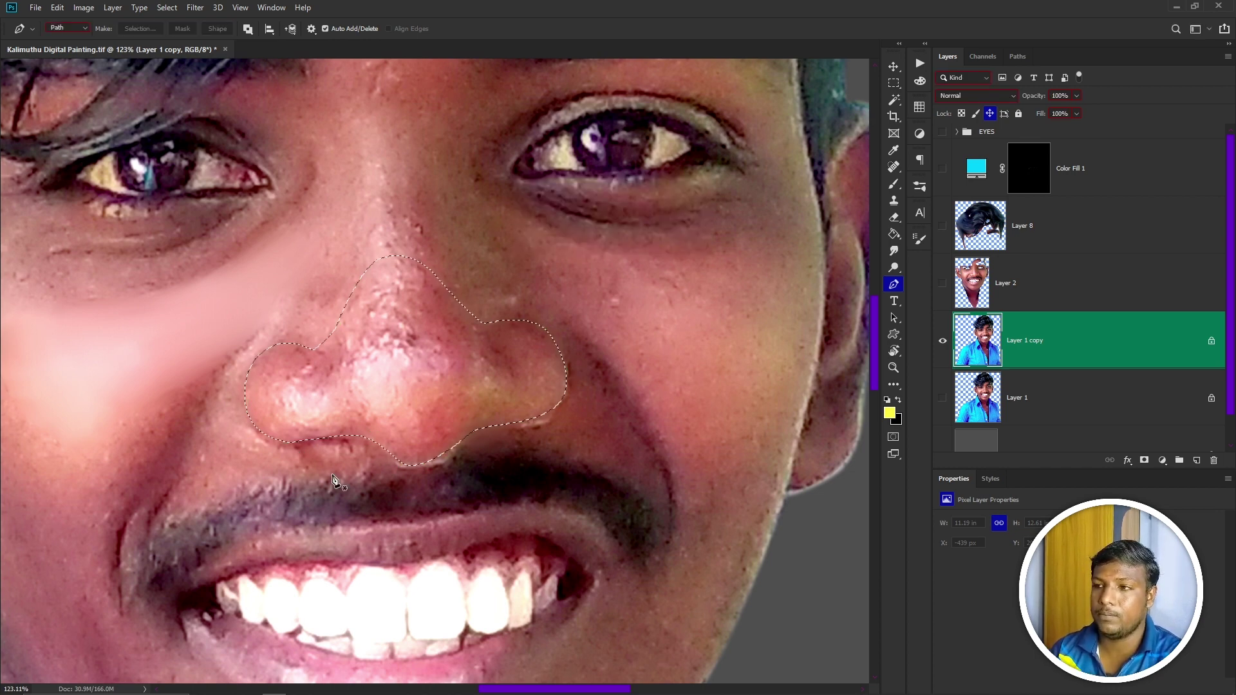
- Add an empty layer above Layer 1 copy and size the Smudge brush to 53 px for the selected nose
key("ctrl+shift+alt+n")
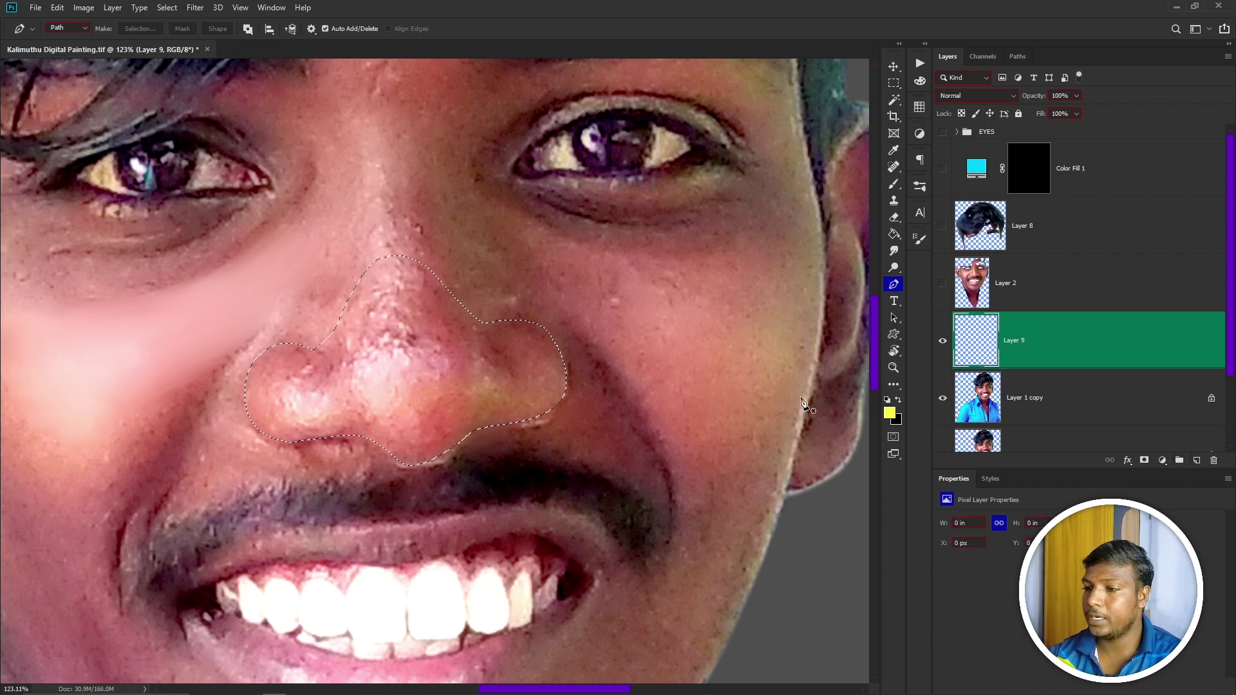
key("r")
right_click(360, 417, "alt")
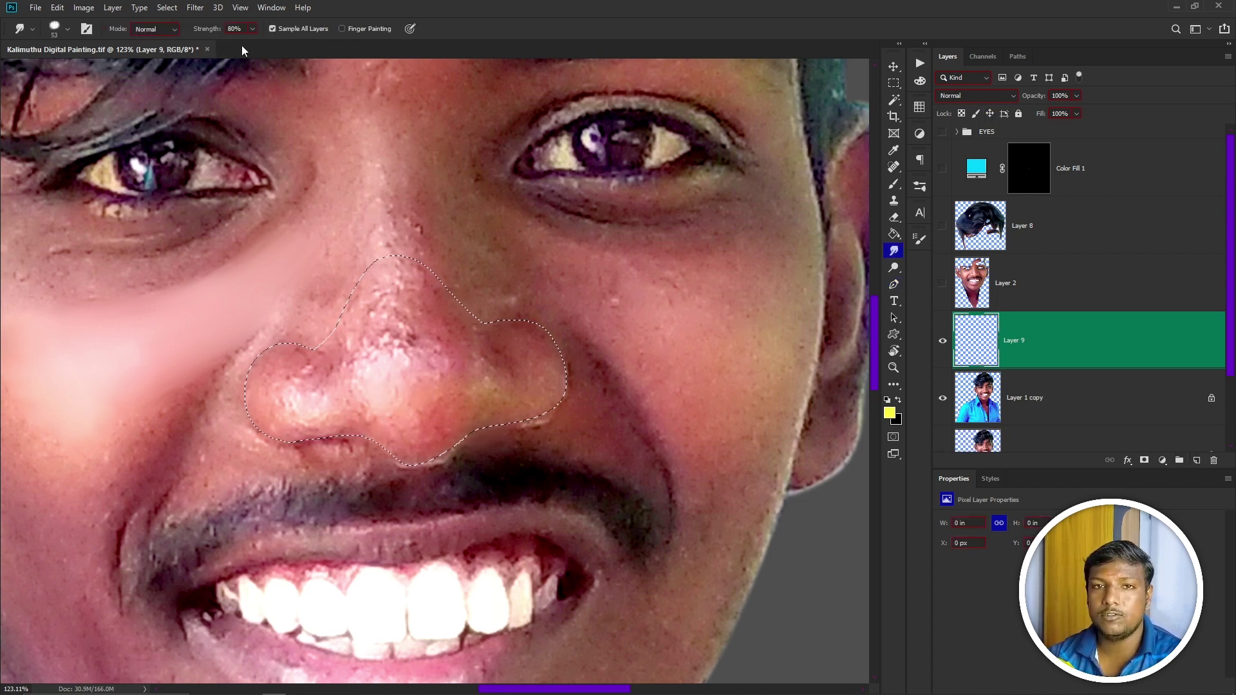
scroll(374, 389, "up", 5)
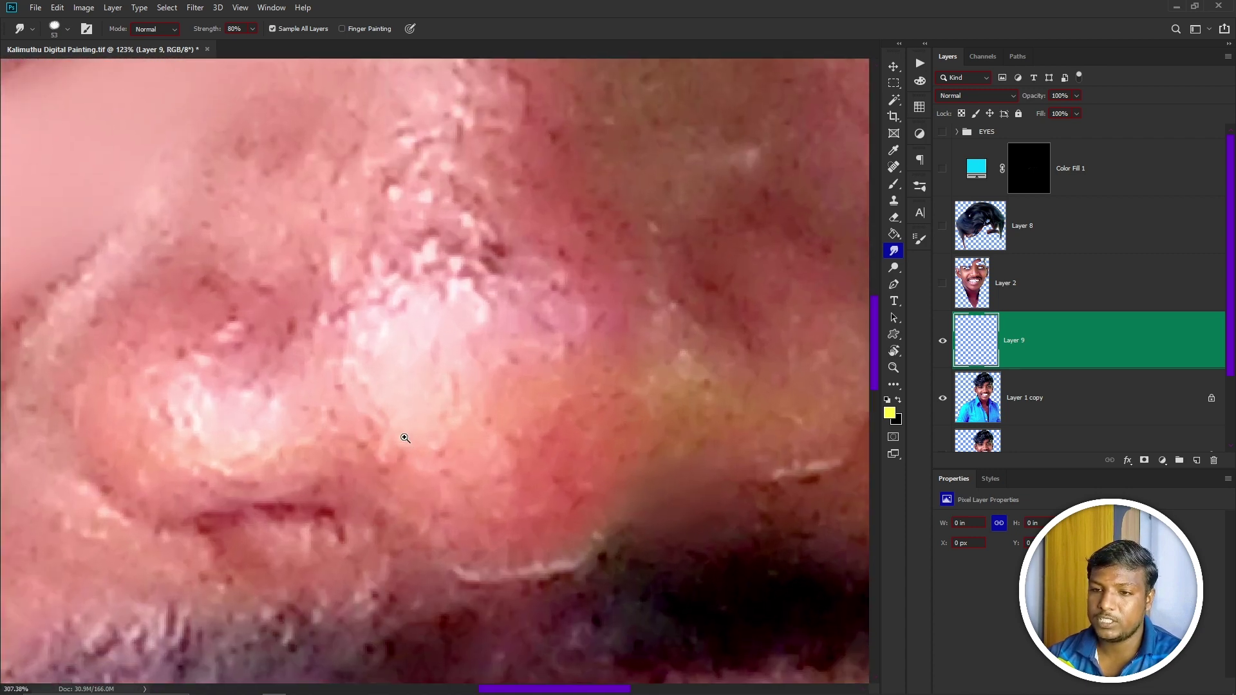
- Set the Smudge brush to 43 px and smooth the bright highlights on the nose tip and left nostril
right_click(422, 339, "alt")
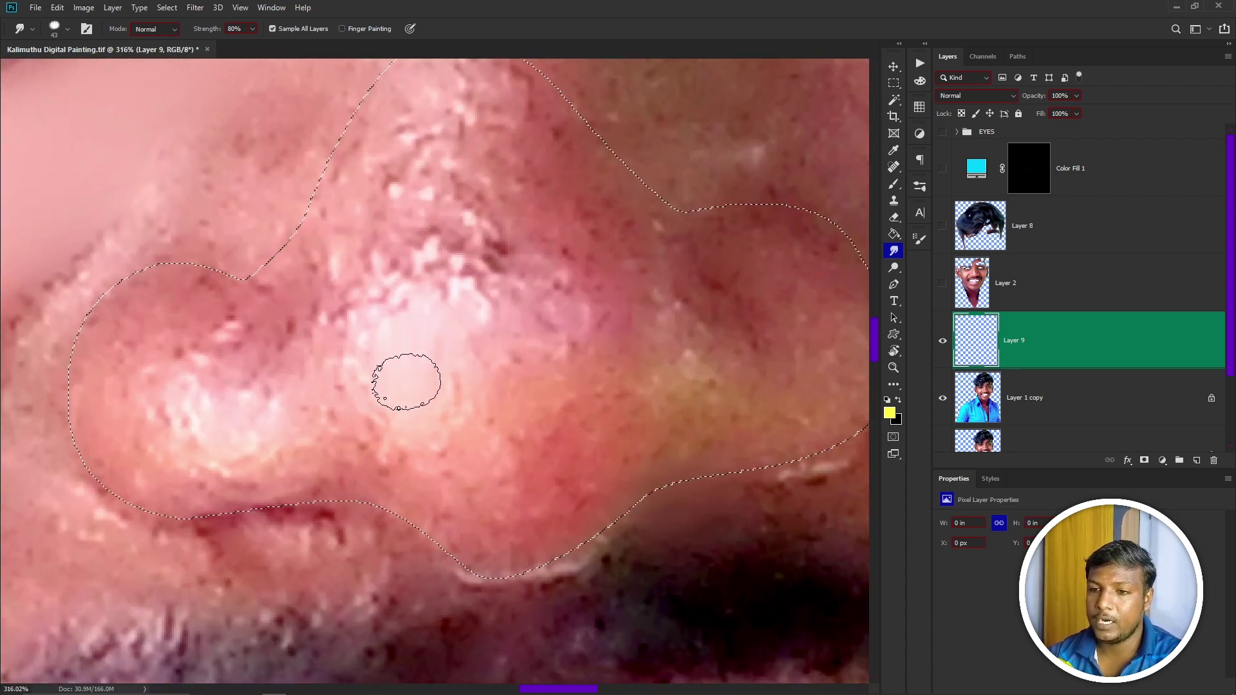
mouse_move(400, 342)
left_mouse_down()
mouse_move(428, 330)
mouse_move(416, 387)
mouse_move(414, 319)
mouse_move(402, 326)
mouse_move(419, 377)
left_mouse_up()
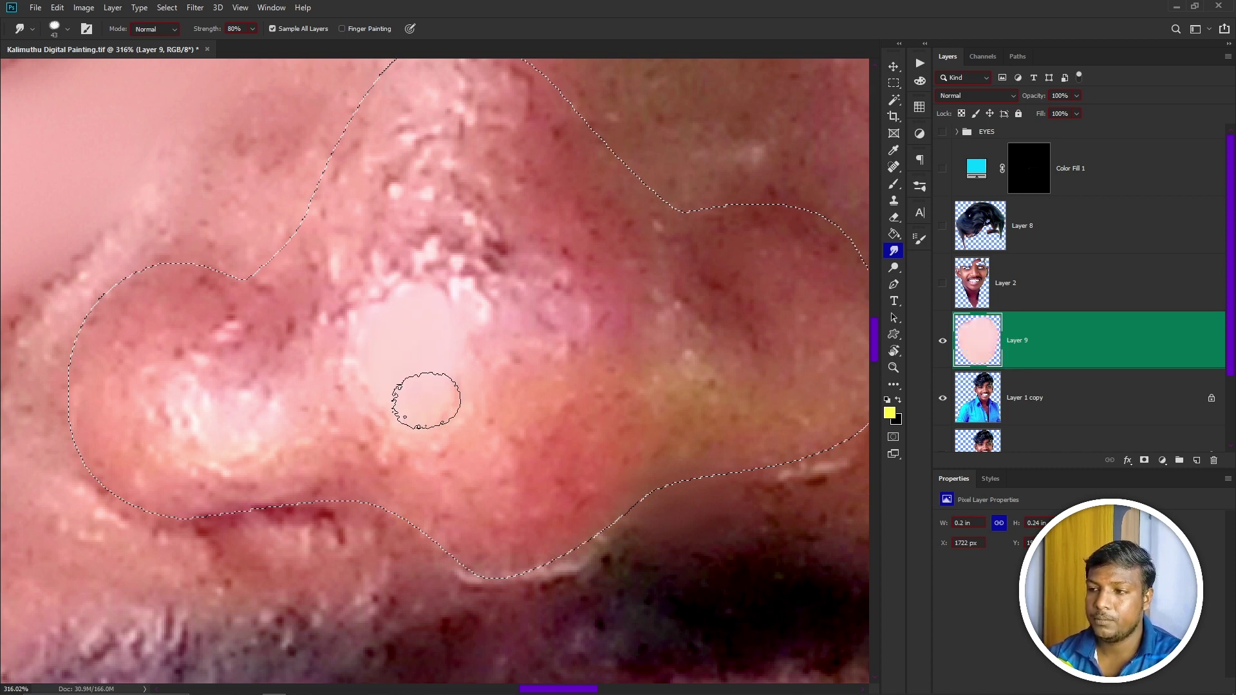
left_click_drag(319, 425, 441, 420)
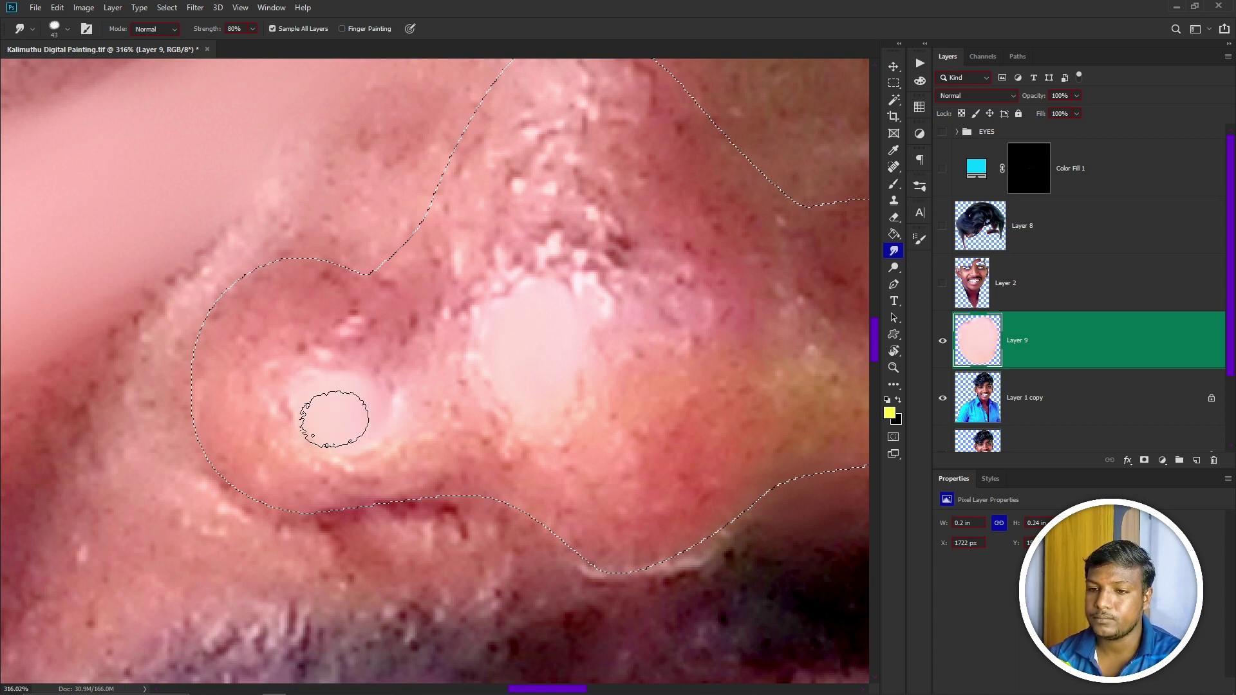
mouse_move(348, 397)
left_mouse_down()
mouse_move(354, 411)
mouse_move(331, 416)
mouse_move(348, 403)
left_mouse_up()
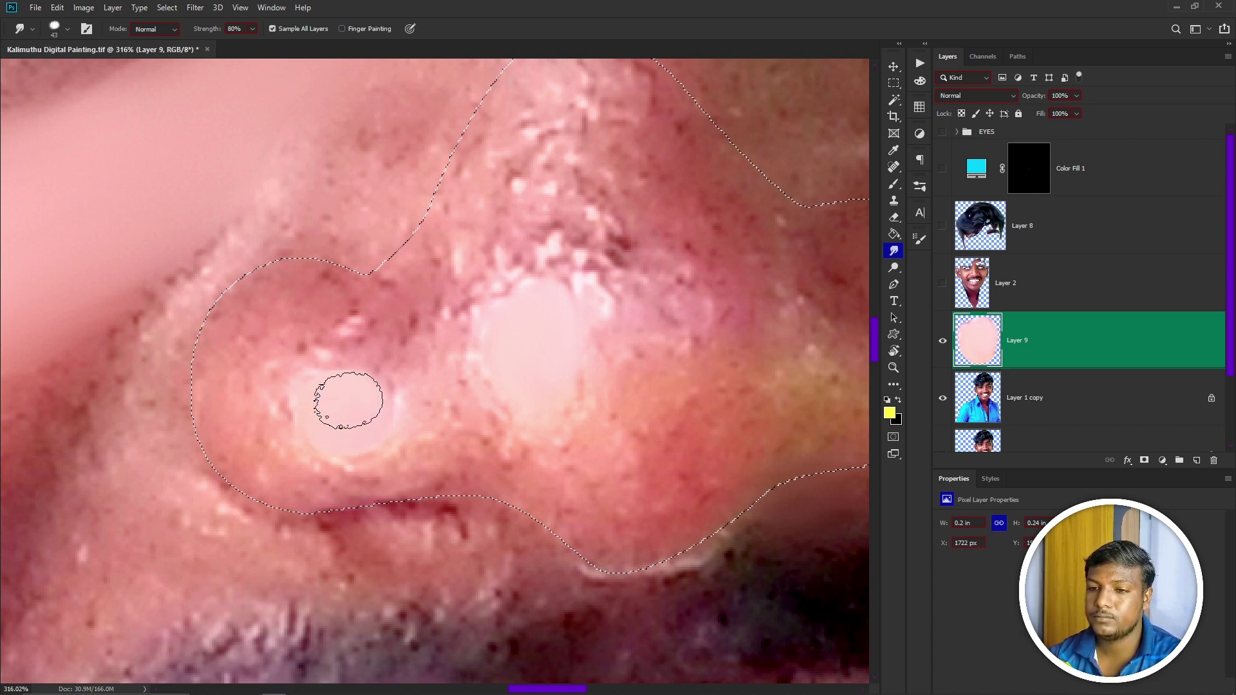
scroll(462, 513, "down", 2)
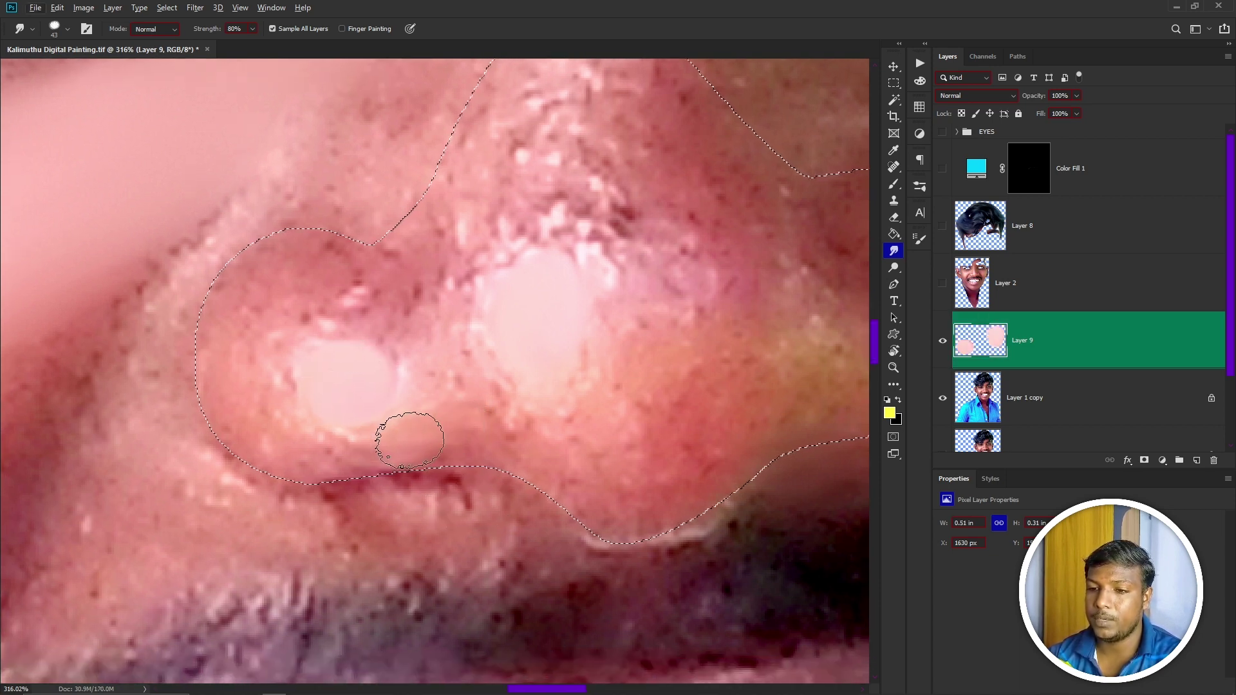
- Smudge the skin around the left nostril's highlight, following the nostril's curved outline inside the selection
mouse_move(390, 447)
left_mouse_down()
mouse_move(365, 457)
mouse_move(445, 448)
mouse_move(355, 464)
mouse_move(465, 451)
mouse_move(331, 459)
mouse_move(413, 442)
mouse_move(309, 447)
mouse_move(331, 457)
mouse_move(265, 425)
mouse_move(289, 454)
mouse_move(238, 429)
mouse_move(258, 457)
mouse_move(218, 399)
mouse_move(236, 442)
mouse_move(209, 372)
mouse_move(231, 437)
mouse_move(215, 354)
mouse_move(253, 408)
mouse_move(226, 301)
mouse_move(228, 356)
mouse_move(289, 253)
mouse_move(275, 282)
mouse_move(274, 269)
mouse_move(392, 284)
mouse_move(276, 297)
mouse_move(256, 364)
mouse_move(329, 286)
mouse_move(264, 360)
mouse_move(287, 308)
left_mouse_up()
mouse_move(325, 301)
left_mouse_down()
mouse_move(406, 330)
mouse_move(354, 298)
left_mouse_up()
mouse_move(267, 377)
left_mouse_down()
mouse_move(331, 392)
mouse_move(328, 377)
mouse_move(370, 376)
mouse_move(348, 369)
mouse_move(330, 394)
mouse_move(347, 374)
mouse_move(342, 393)
mouse_move(358, 390)
mouse_move(331, 397)
mouse_move(337, 362)
left_mouse_up()
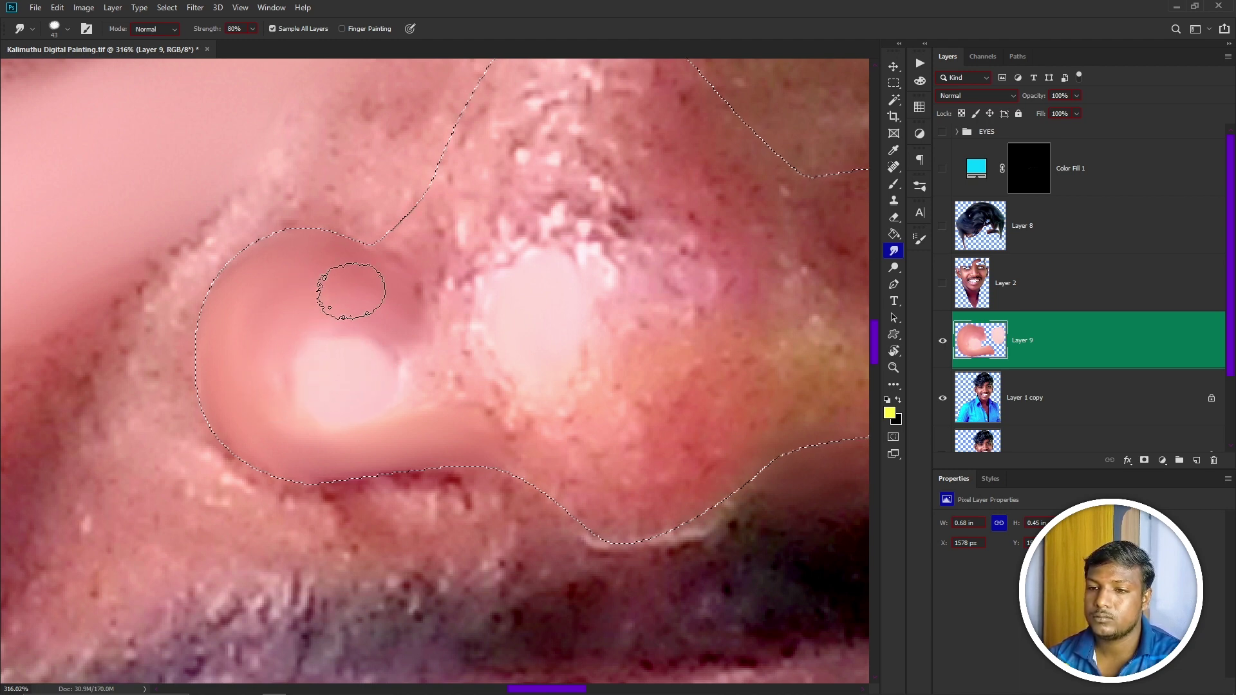
mouse_move(350, 291)
left_mouse_down()
mouse_move(395, 296)
mouse_move(376, 288)
left_mouse_up()
- Smudge along the nose's lower edge and around the right nostril, blending it into the tip
mouse_move(462, 428)
left_mouse_down()
mouse_move(412, 373)
mouse_move(545, 449)
mouse_move(602, 373)
mouse_move(540, 430)
mouse_move(666, 377)
mouse_move(467, 416)
mouse_move(674, 385)
mouse_move(598, 428)
mouse_move(536, 484)
left_mouse_up()
mouse_move(571, 441)
left_mouse_down()
mouse_move(629, 433)
mouse_move(662, 391)
mouse_move(648, 411)
mouse_move(665, 337)
left_mouse_up()
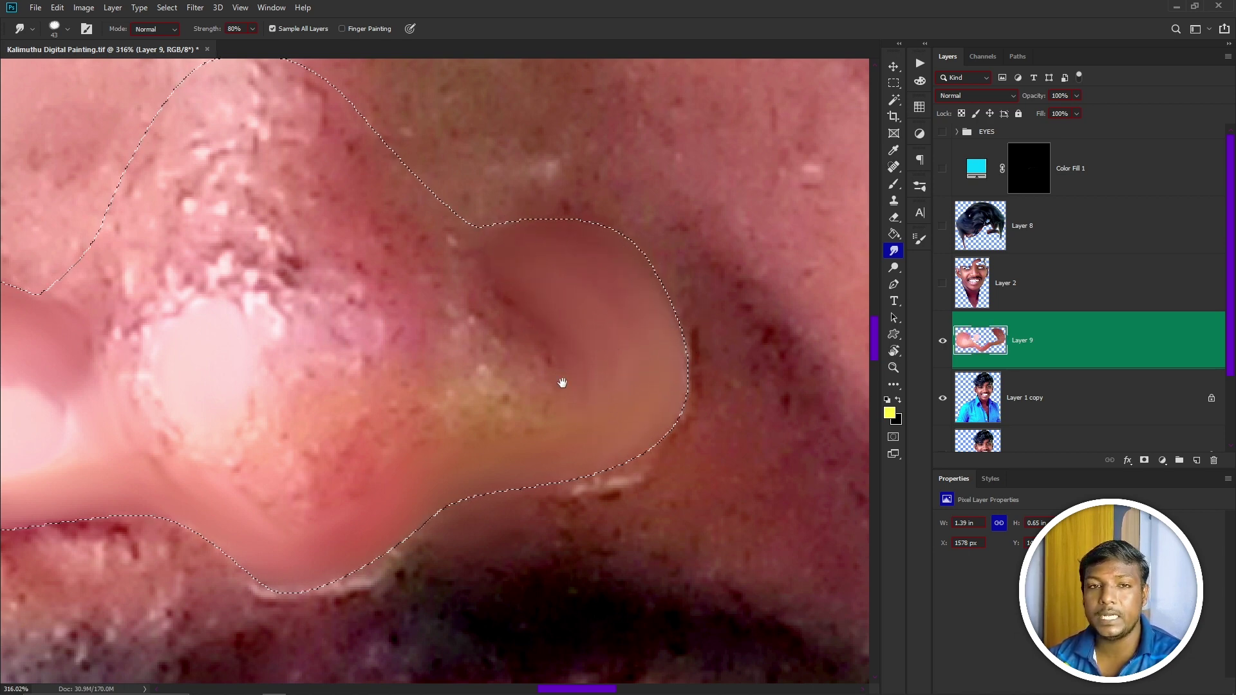
mouse_move(562, 382)
left_mouse_down()
mouse_move(591, 370)
mouse_move(597, 341)
left_mouse_up()
left_click_drag(515, 397, 586, 394)
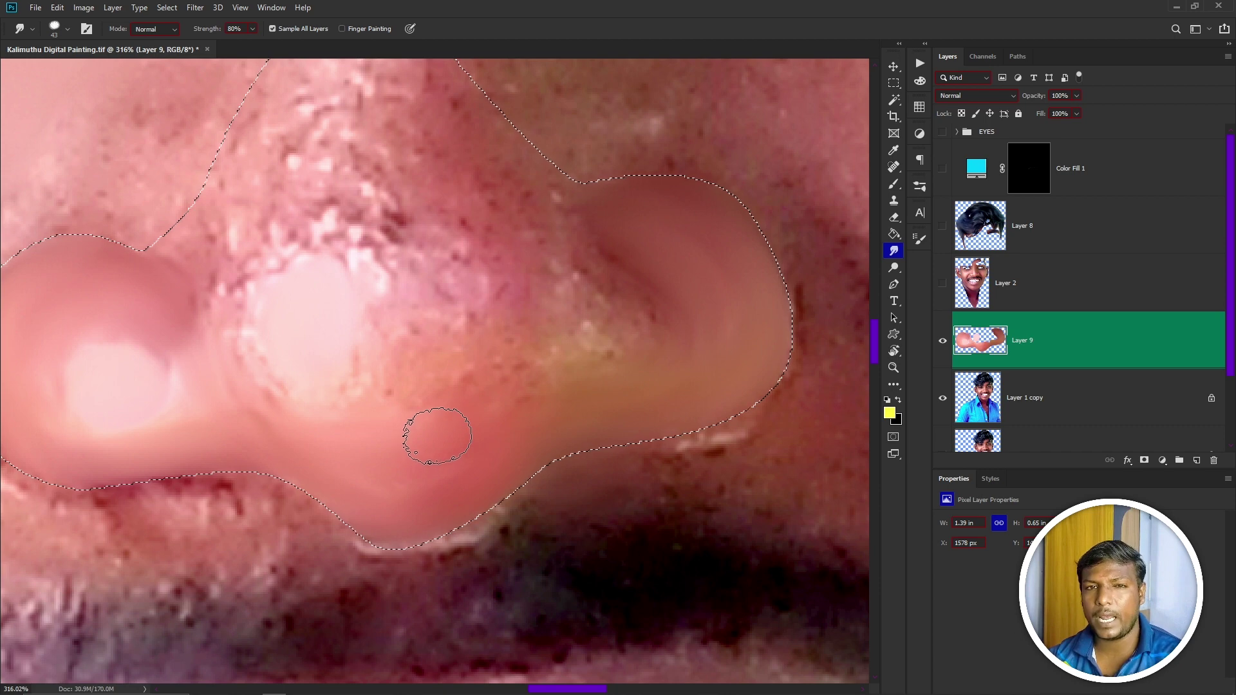
left_click_drag(466, 410, 502, 403)
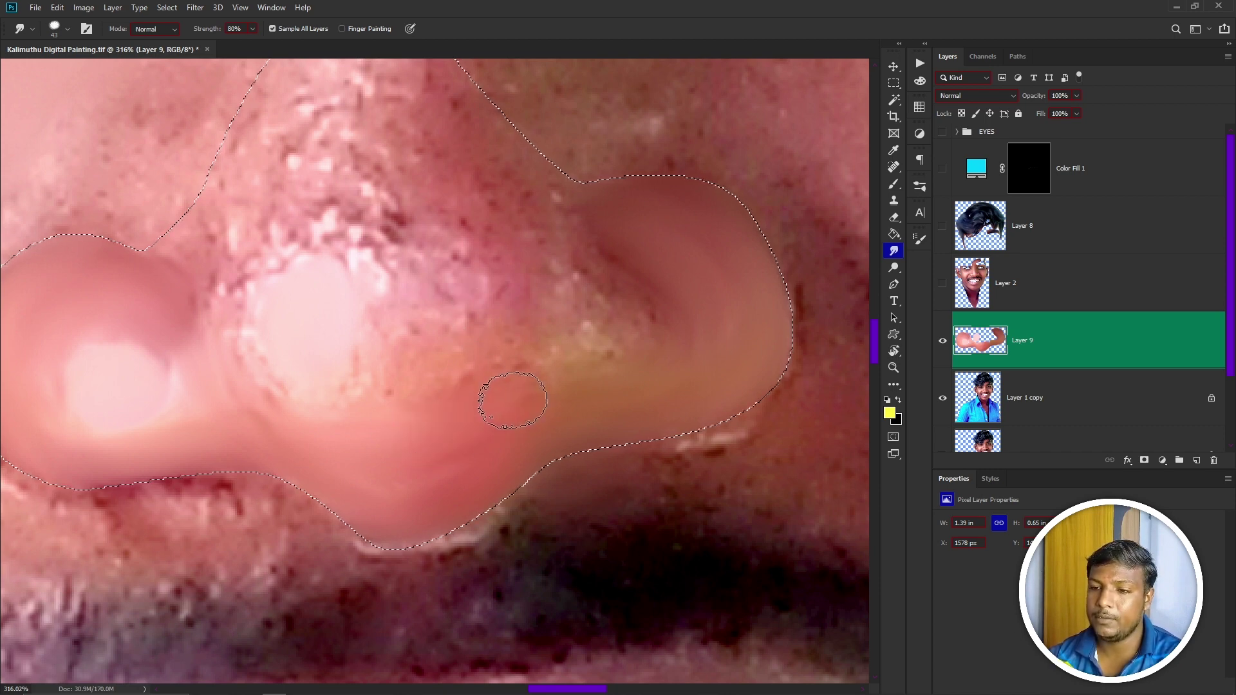
mouse_move(535, 354)
left_mouse_down()
mouse_move(506, 418)
mouse_move(579, 405)
mouse_move(612, 442)
mouse_move(544, 374)
left_mouse_up()
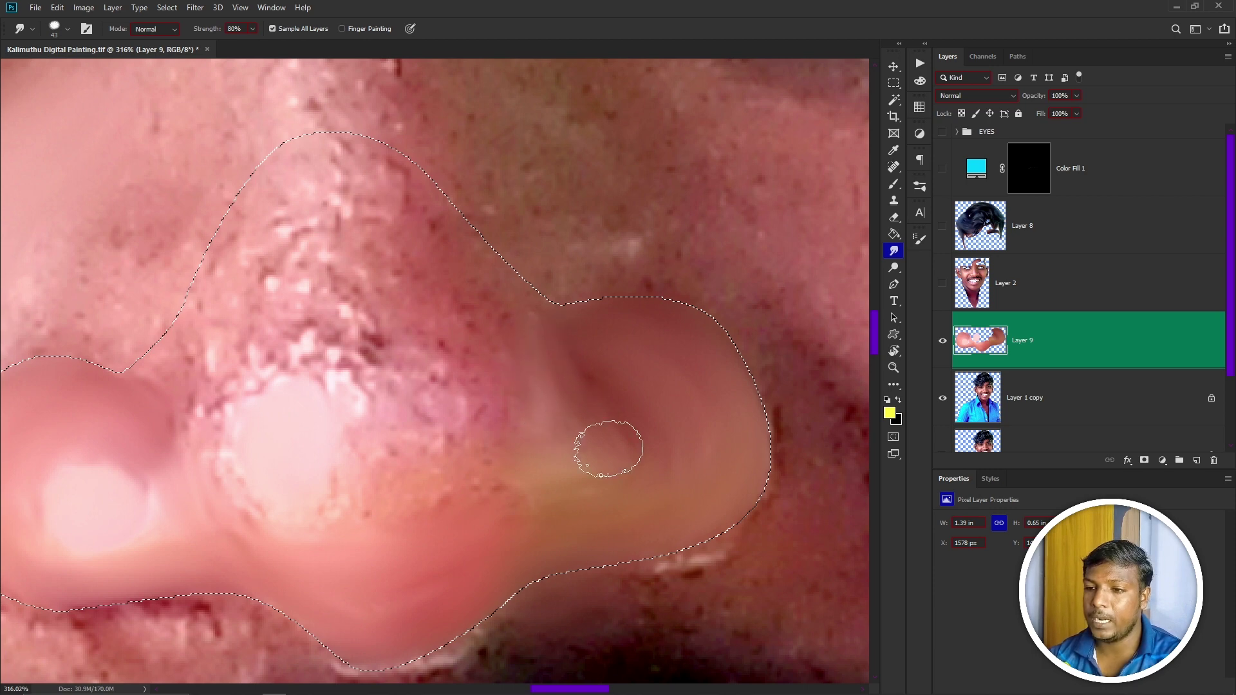
left_click_drag(618, 401, 599, 365)
- Smudge the textured skin around the tip highlight and in the creases between the tip and both nostrils
mouse_move(475, 448)
left_mouse_down()
mouse_move(561, 450)
mouse_move(485, 455)
mouse_move(553, 462)
left_mouse_up()
mouse_move(562, 506)
left_mouse_down()
mouse_move(513, 450)
mouse_move(493, 454)
left_mouse_up()
mouse_move(462, 498)
left_mouse_down()
mouse_move(503, 463)
mouse_move(386, 468)
mouse_move(510, 472)
left_mouse_up()
left_click_drag(400, 414, 456, 412)
scroll(454, 410, "up", 3)
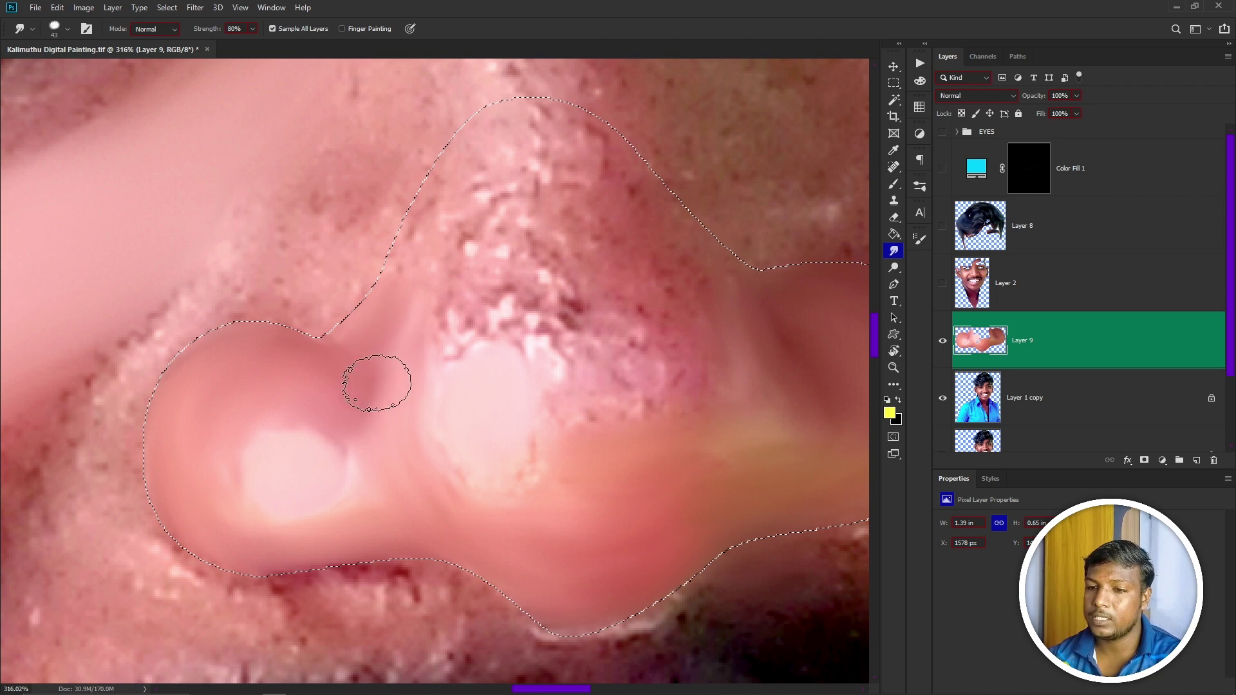
- Resize the Smudge brush to 45 px and smooth the nose bridge with strokes running down to the tip highlight
left_click_drag(511, 357, 466, 454)
mouse_move(471, 351)
left_mouse_down()
mouse_move(483, 428)
mouse_move(508, 403)
mouse_move(577, 489)
mouse_move(605, 492)
mouse_move(618, 421)
mouse_move(593, 422)
mouse_move(612, 433)
mouse_move(596, 455)
mouse_move(562, 410)
mouse_move(530, 346)
mouse_move(538, 268)
mouse_move(605, 346)
mouse_move(492, 262)
mouse_move(483, 336)
mouse_move(427, 350)
mouse_move(424, 382)
mouse_move(428, 323)
mouse_move(406, 351)
mouse_move(442, 287)
mouse_move(486, 253)
mouse_move(524, 262)
mouse_move(505, 361)
mouse_move(515, 510)
left_mouse_up()
key("]")
key("]")
key("]")
key("bracketleft")
key("bracketleft")
key("bracketleft")
mouse_move(470, 546)
left_mouse_down()
mouse_move(486, 425)
mouse_move(455, 447)
mouse_move(494, 425)
left_mouse_up()
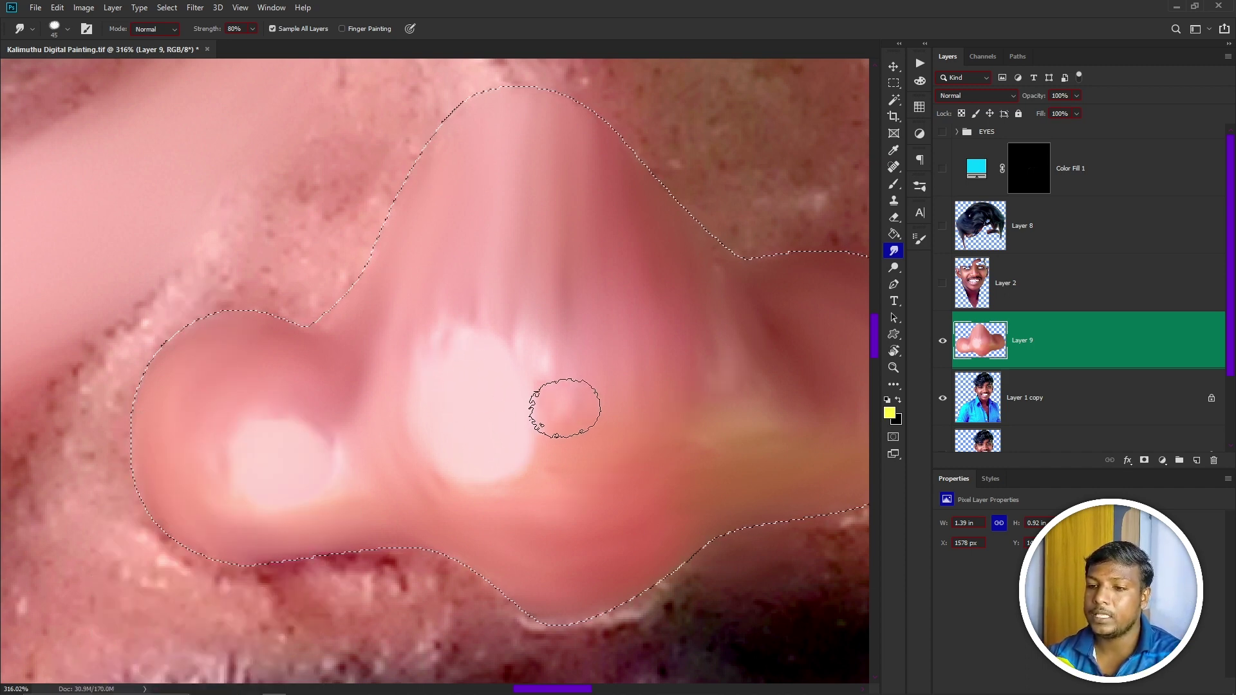
- Refine the edges of the tip highlight and blend the area between the tip and the right nostril
left_click_drag(564, 409, 539, 339)
mouse_move(504, 388)
left_mouse_down()
mouse_move(472, 337)
mouse_move(451, 354)
mouse_move(428, 406)
mouse_move(461, 452)
left_mouse_up()
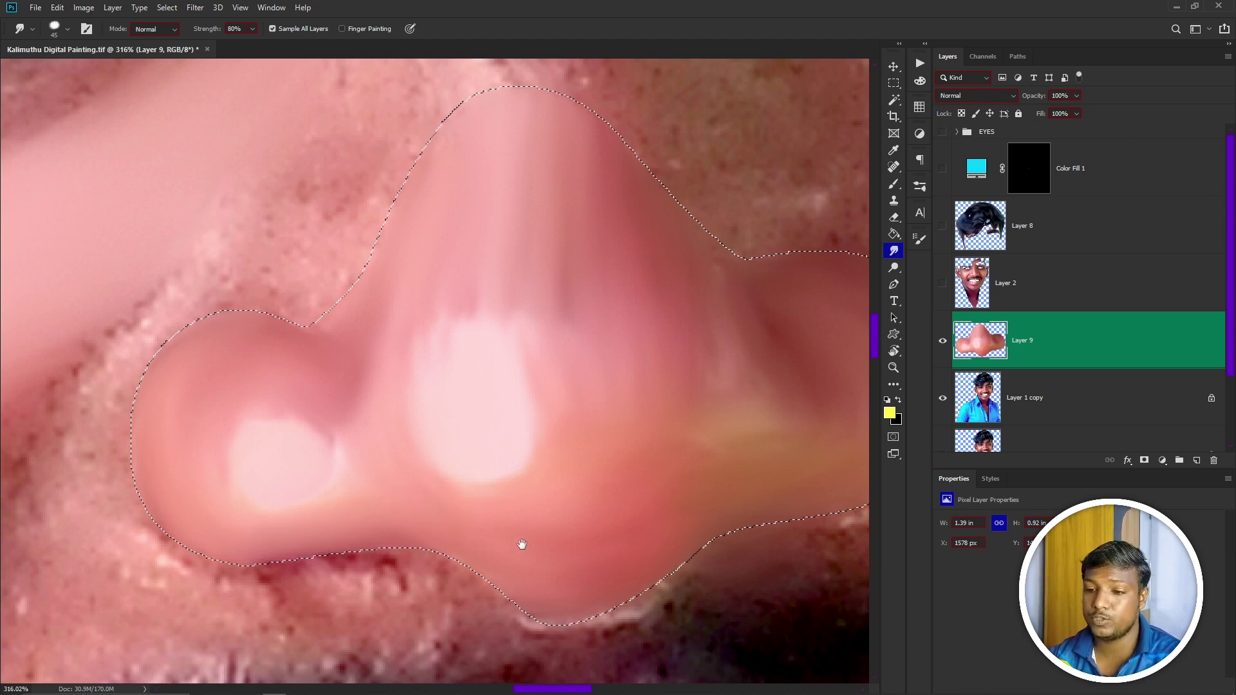
left_click_drag(524, 543, 470, 488)
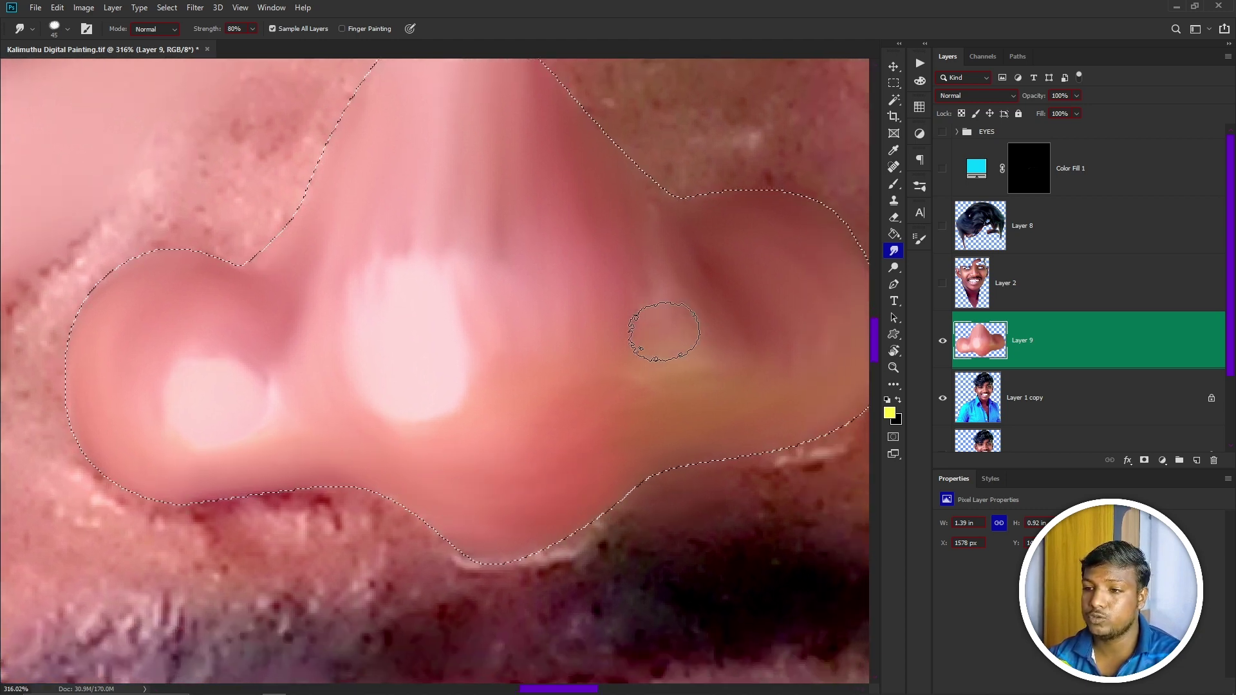
left_click_drag(740, 386, 634, 429)
- Examine the smudged nose on Layer 9 by itself and restore the other layers' visibility
key("ctrl+0")
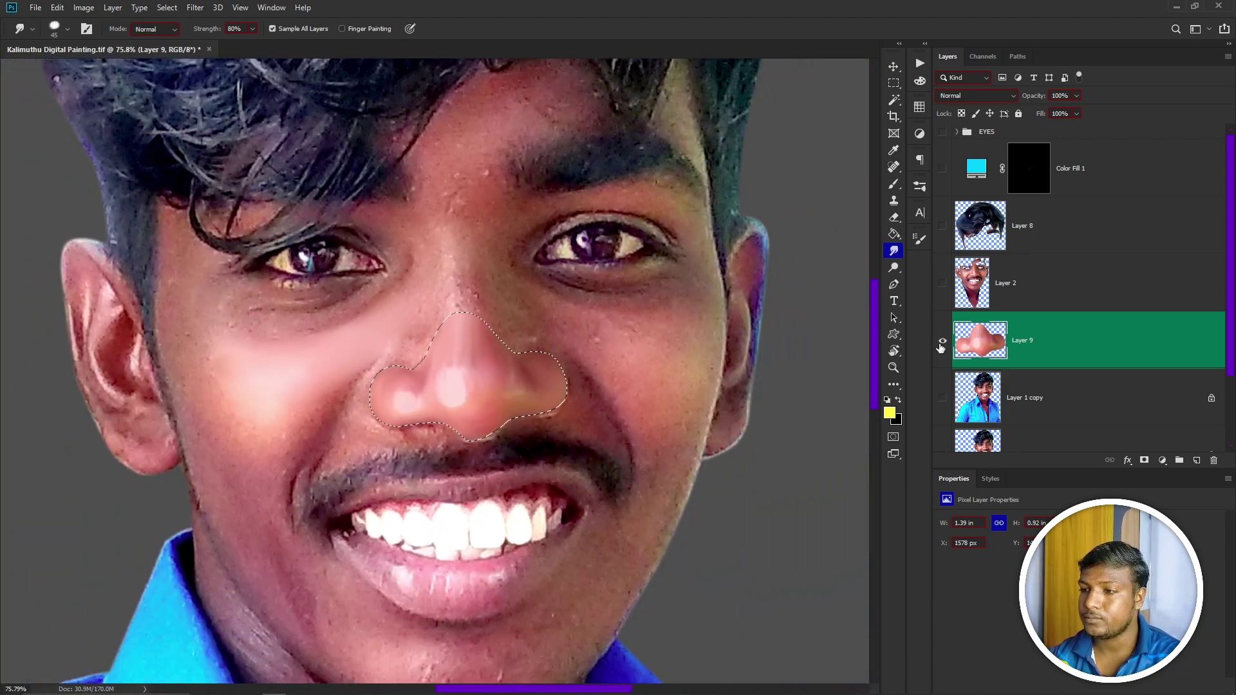
left_click(942, 342, "alt")
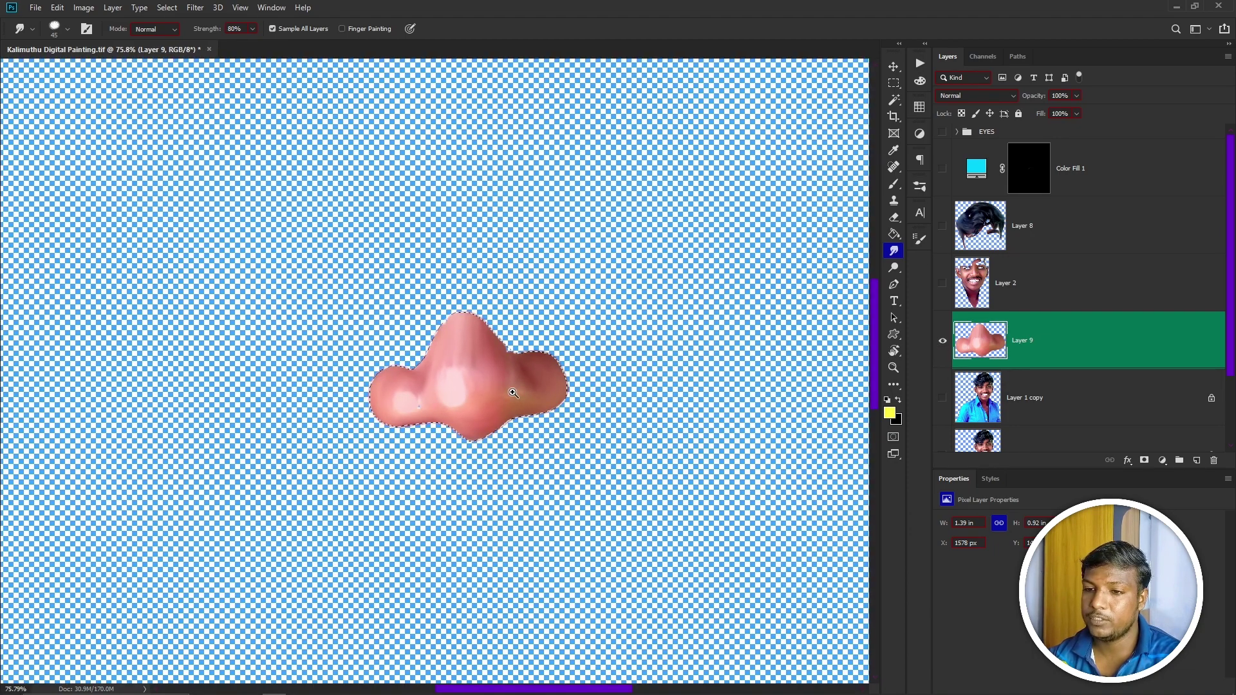
left_click_drag(513, 393, 541, 412)
key("ctrl+z")
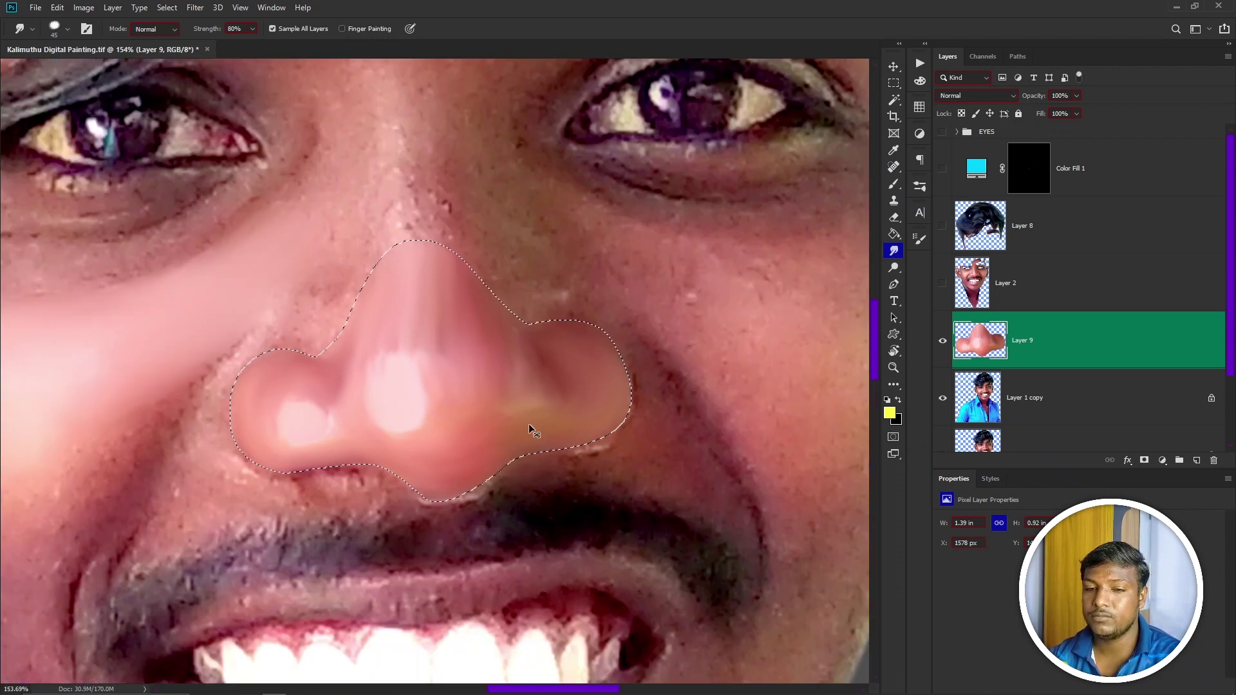
- Deselect the nose and blend the left nostril's outer edge with a 12 px Mixer Brush set to Wet, Light Mix
key("ctrl+d")
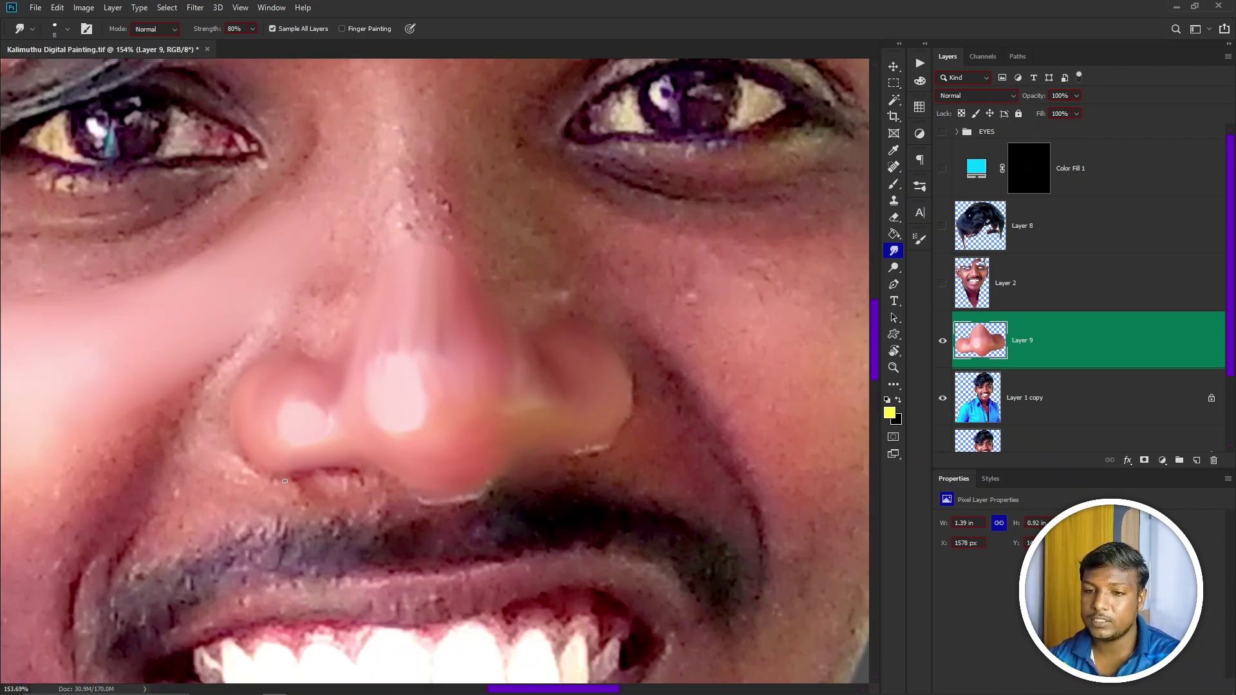
left_click_drag(268, 483, 300, 483)
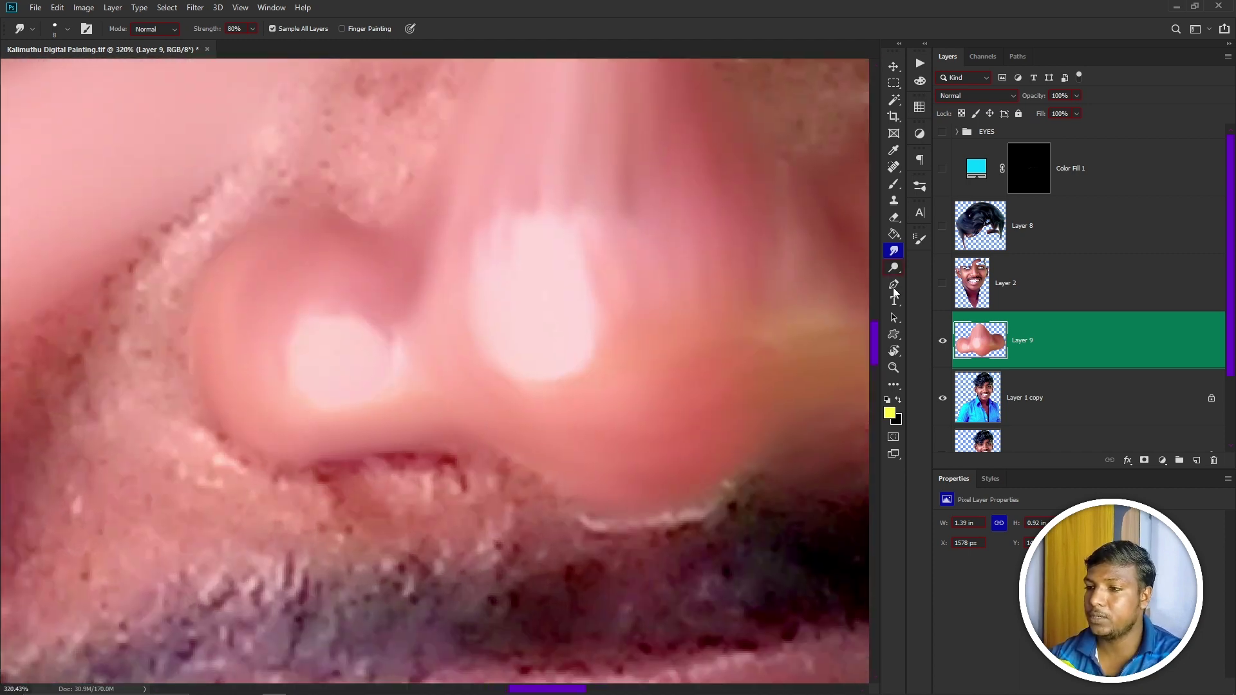
right_click(893, 186)
left_click(940, 205)
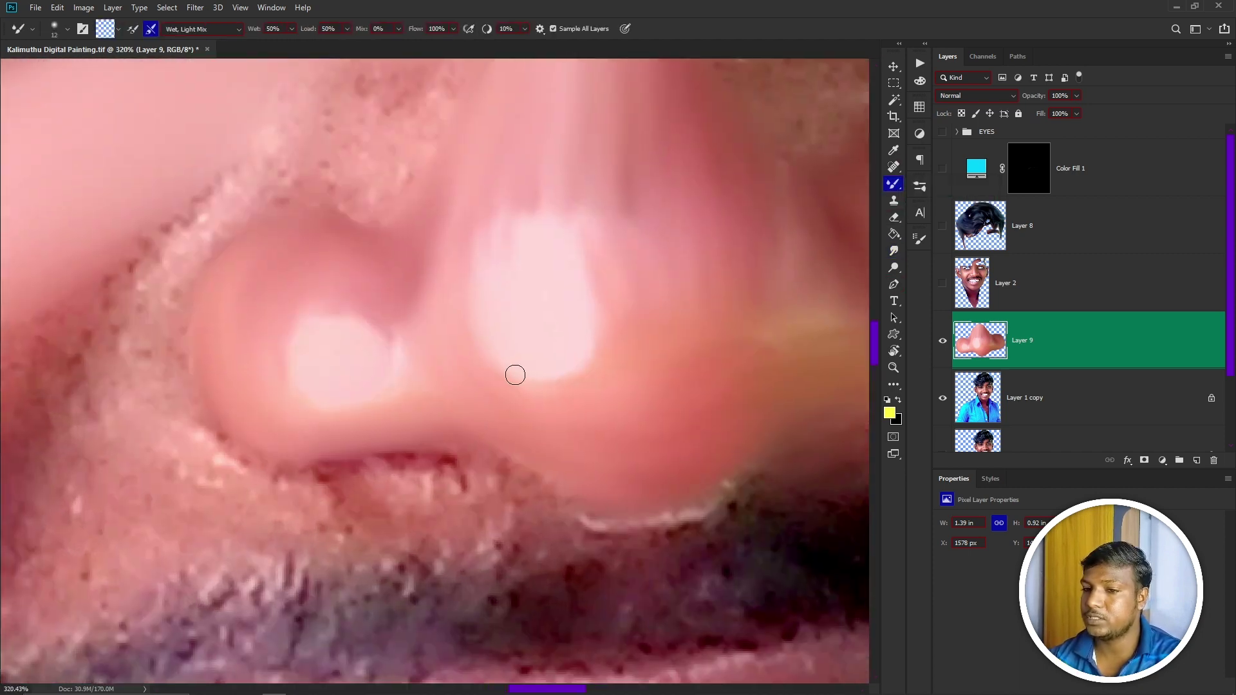
mouse_move(409, 472)
left_mouse_down()
mouse_move(272, 463)
mouse_move(294, 473)
mouse_move(225, 426)
left_mouse_up()
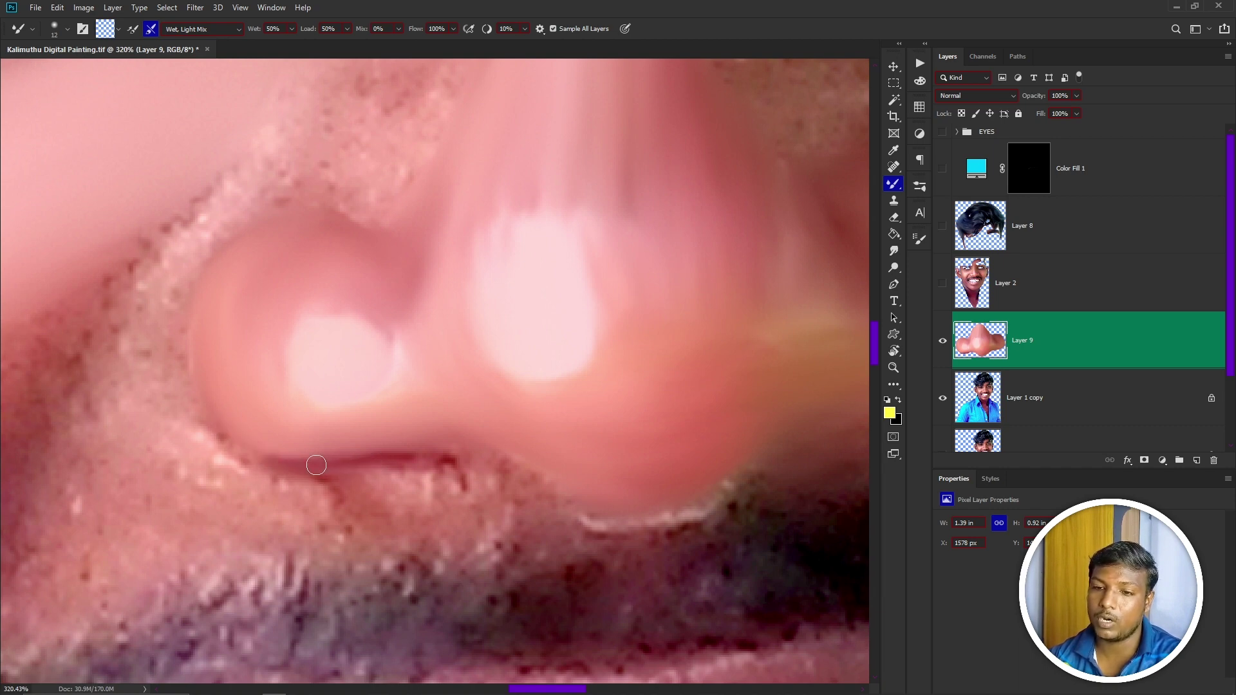
left_click_drag(278, 462, 242, 449)
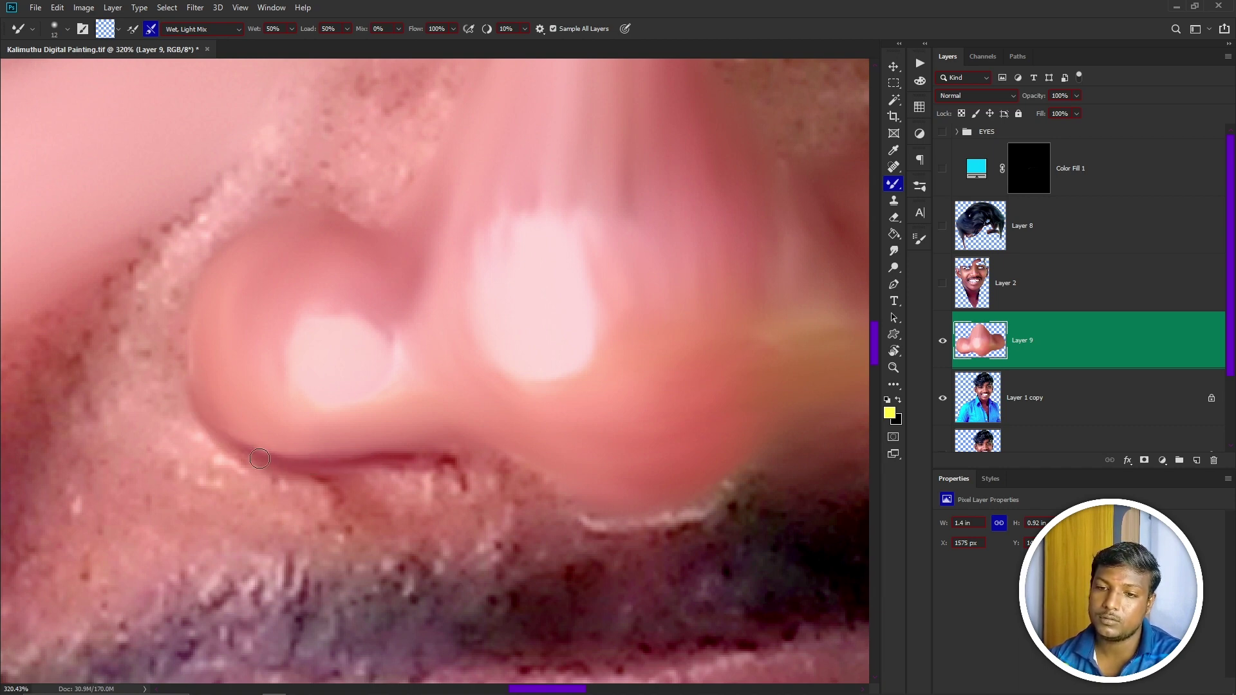
mouse_move(186, 349)
left_mouse_down()
mouse_move(232, 442)
mouse_move(186, 363)
mouse_move(190, 312)
mouse_move(201, 410)
mouse_move(189, 340)
left_mouse_up()
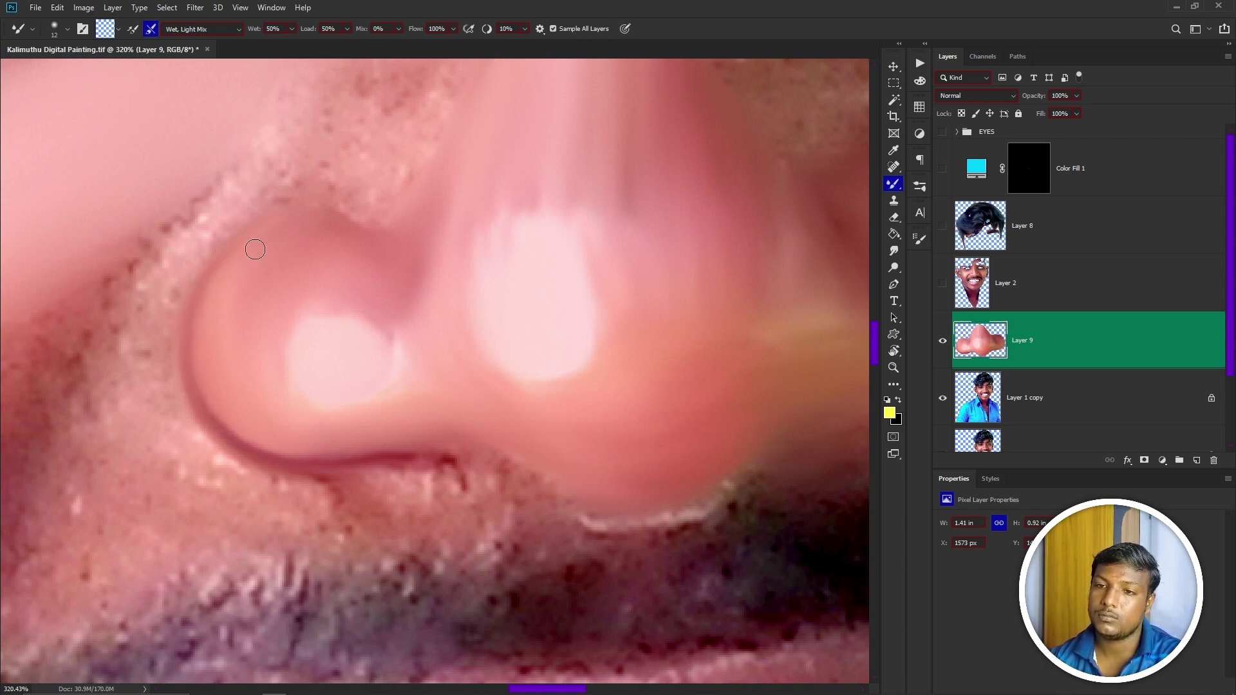
- Blend the right nostril's outline and the lower edge of the nose tip with the Mixer Brush
scroll(345, 345, "down", 5)
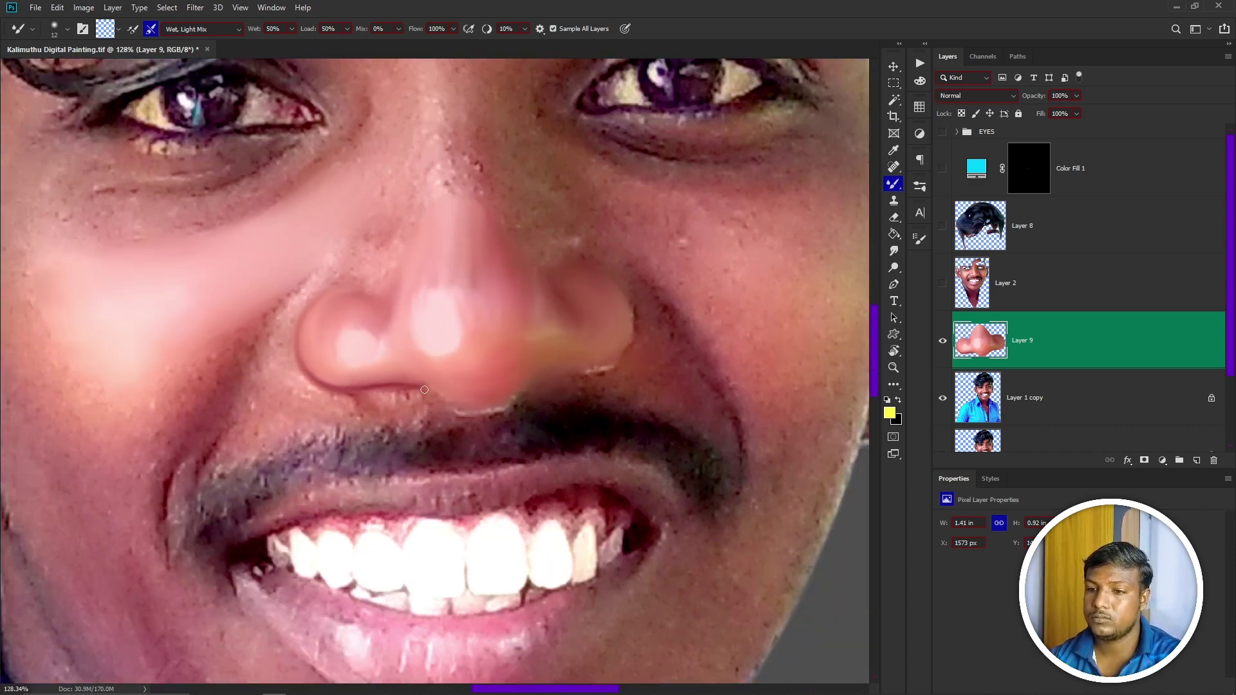
scroll(565, 405, "right", 2)
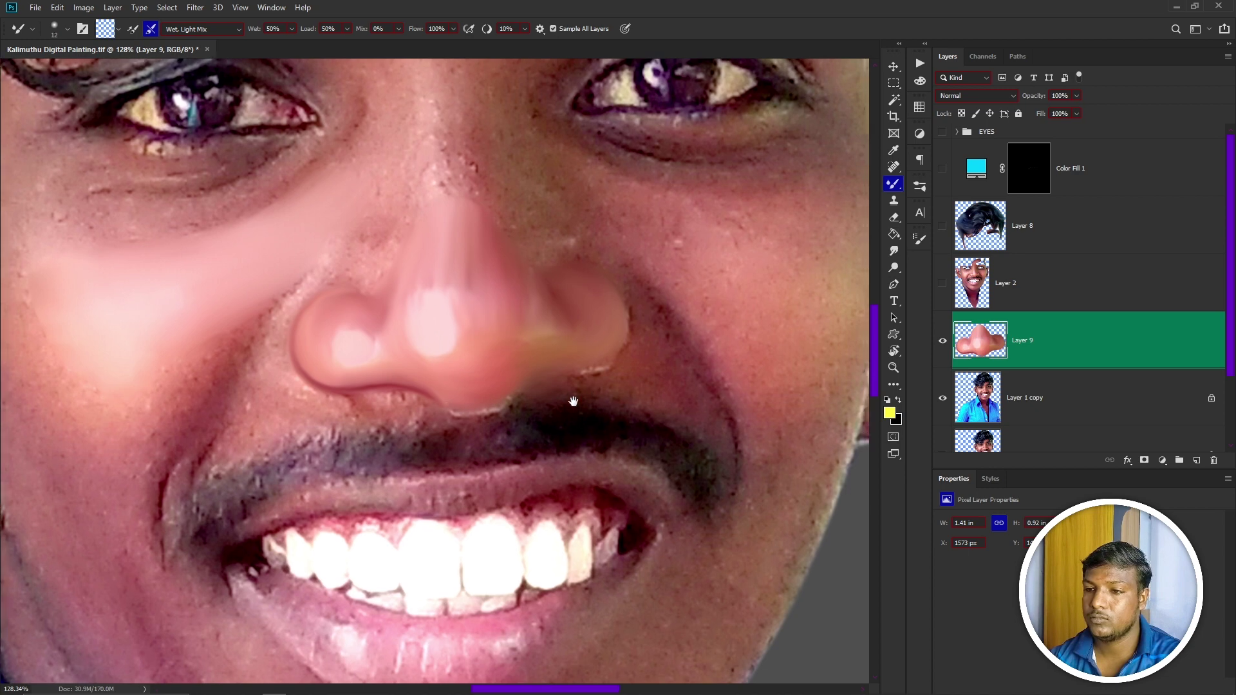
scroll(533, 419, "up", 1)
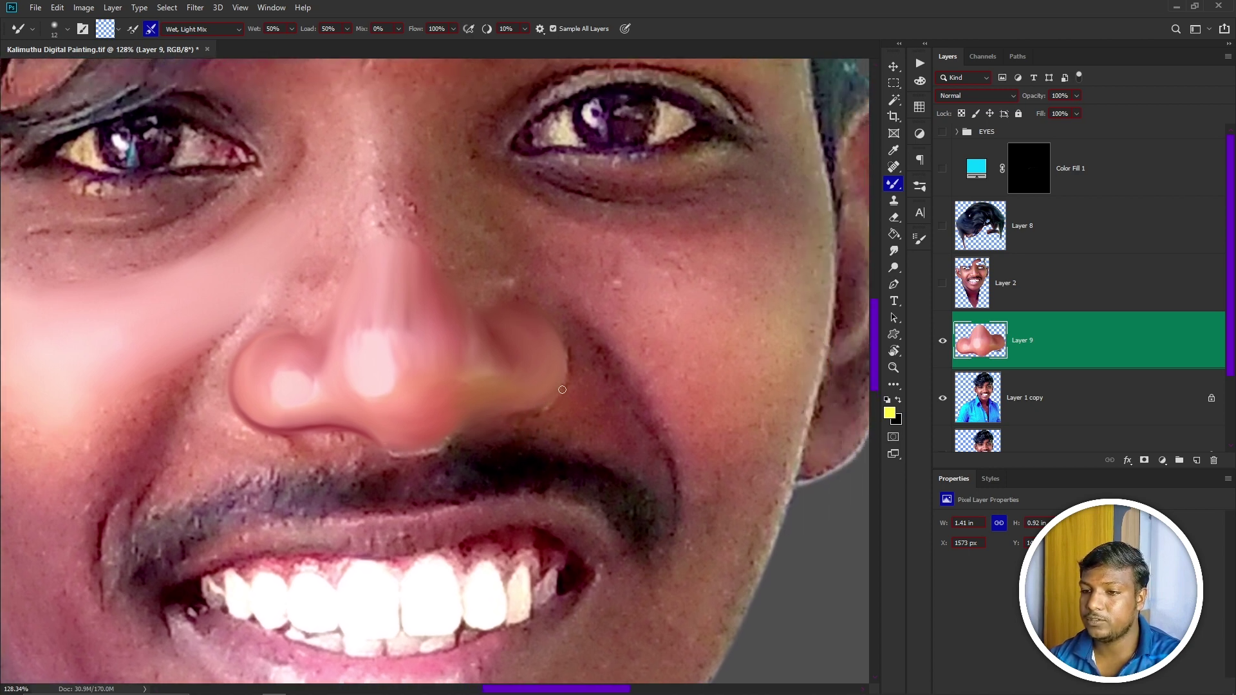
scroll(563, 353, "up", 3)
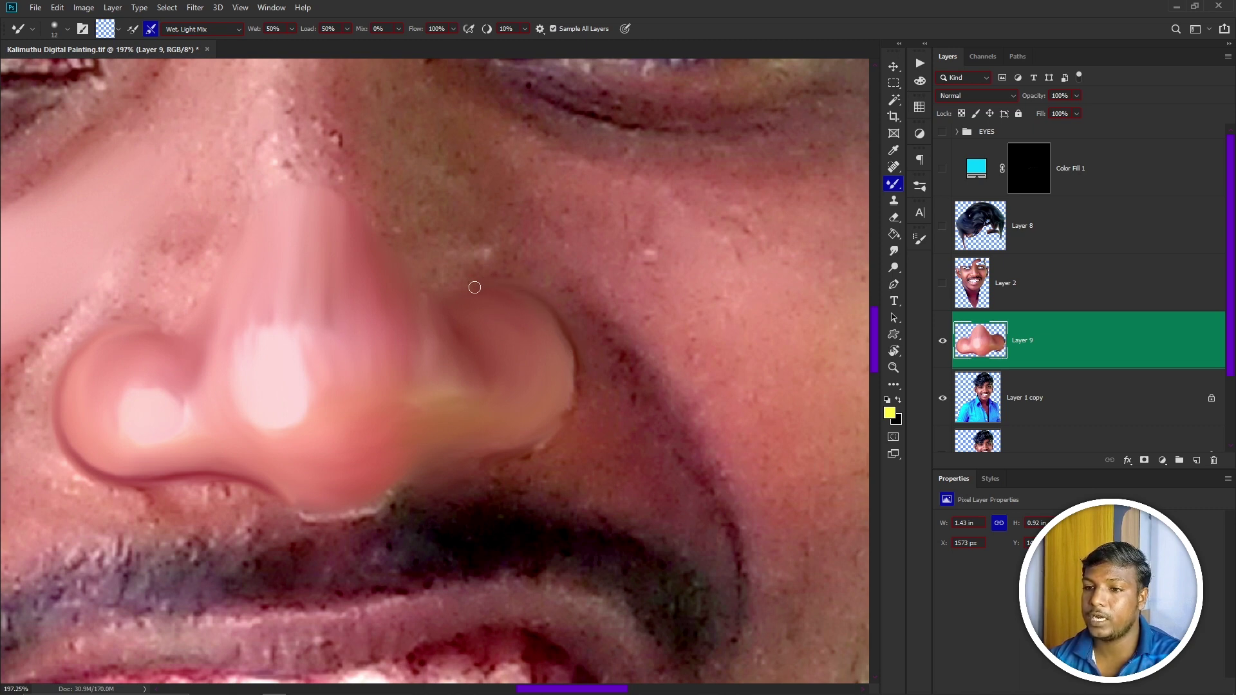
left_click_drag(524, 302, 521, 290)
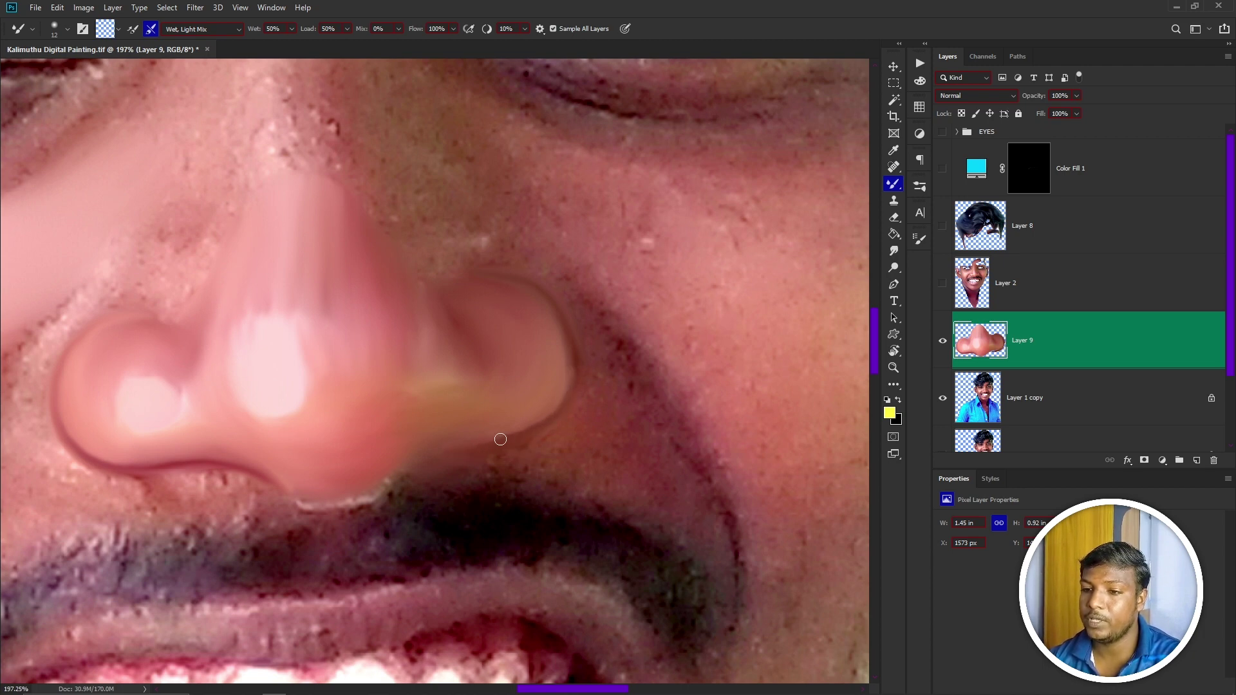
left_click_drag(263, 502, 332, 499)
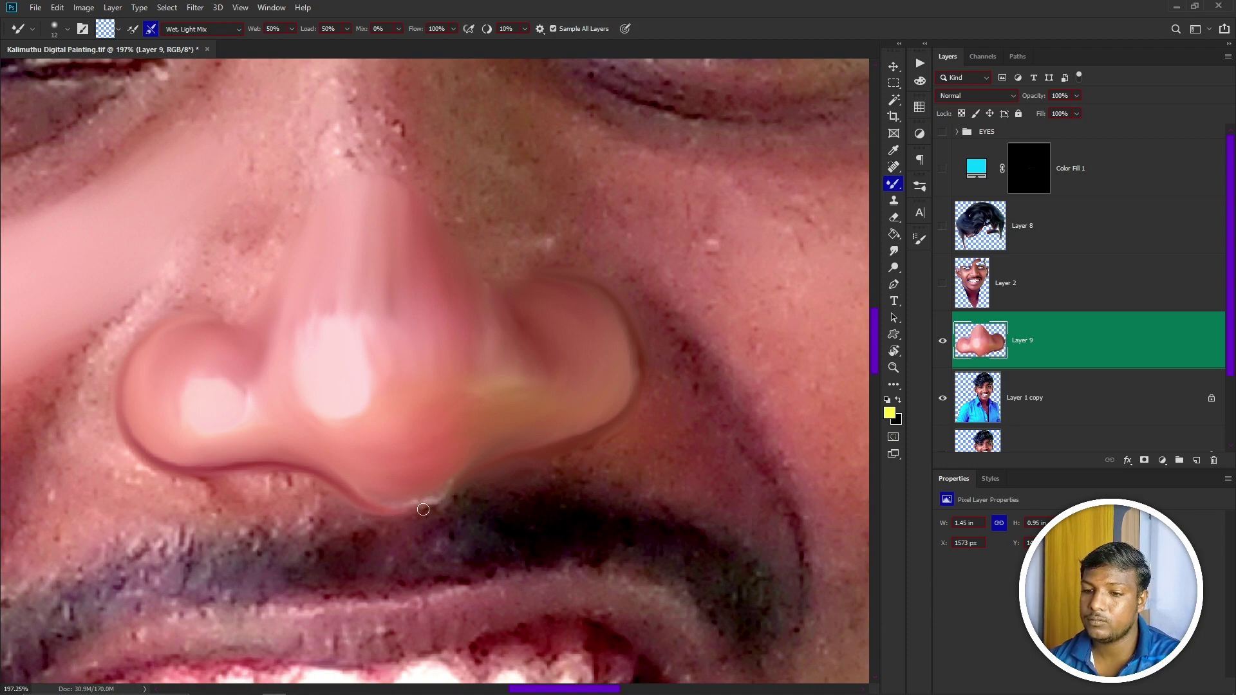
mouse_move(388, 511)
left_mouse_down()
mouse_move(439, 492)
mouse_move(336, 514)
left_mouse_up()
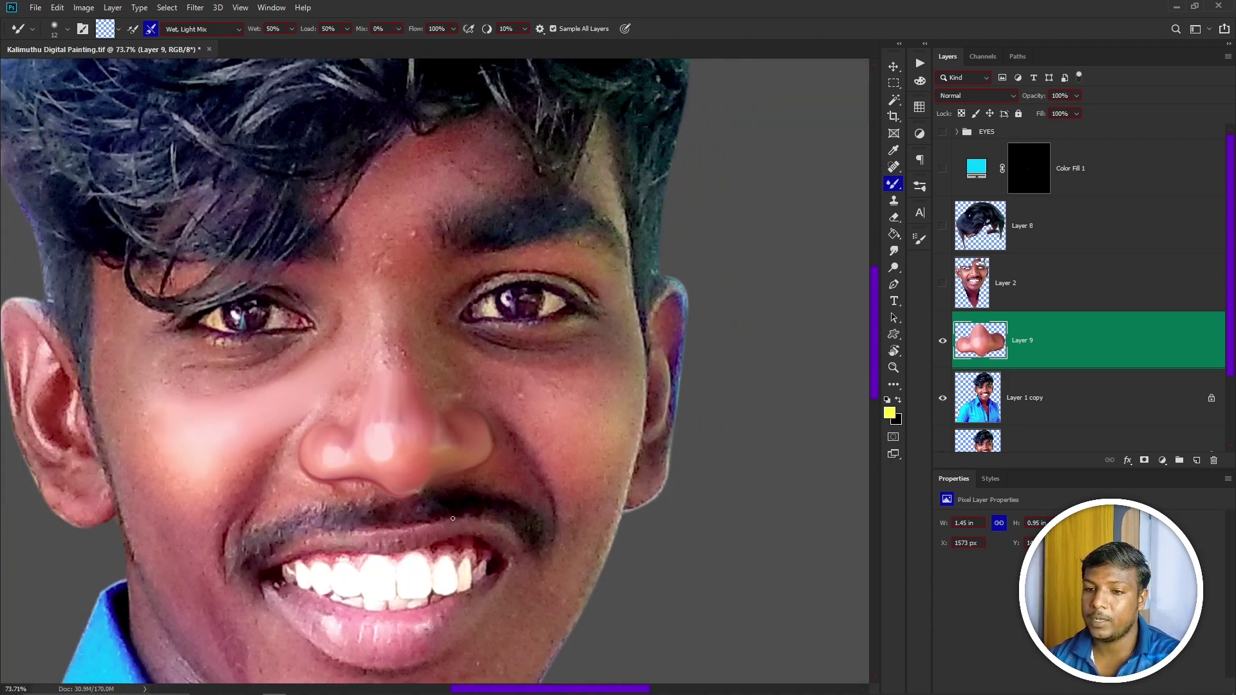
- View Layer 9 alone, restore the other layers and show Layer 2 to examine the fully painted face
left_click(941, 342, "alt")
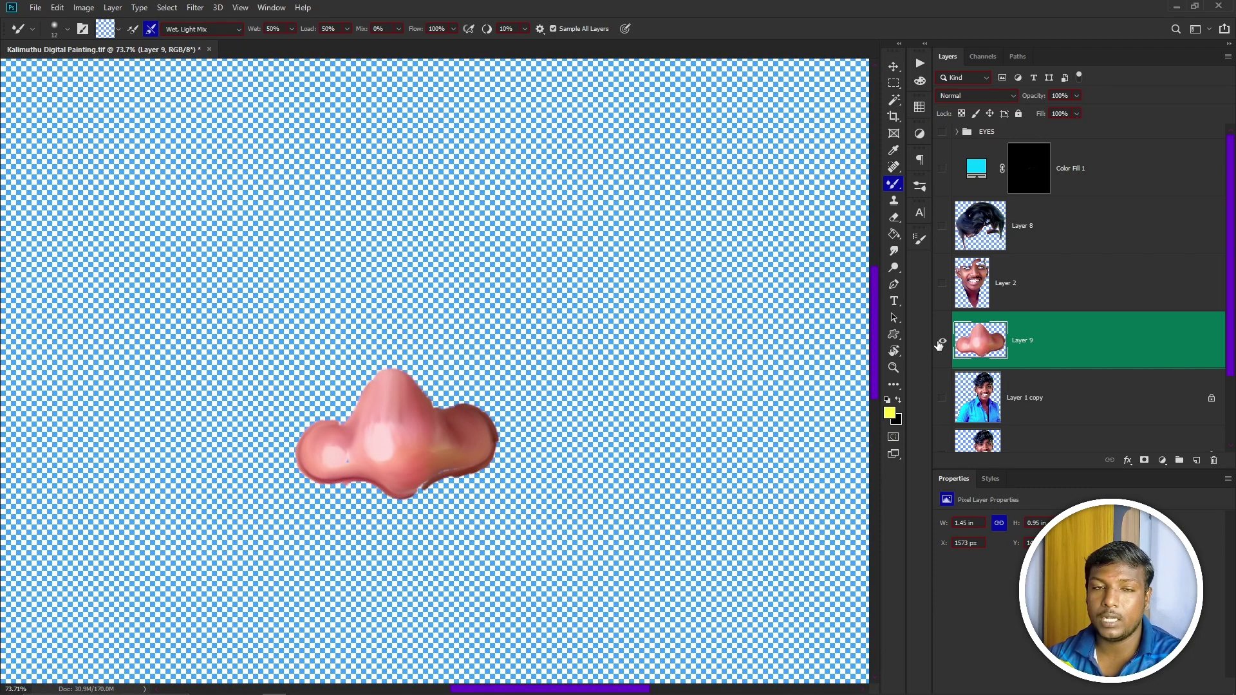
left_click(941, 341, "alt")
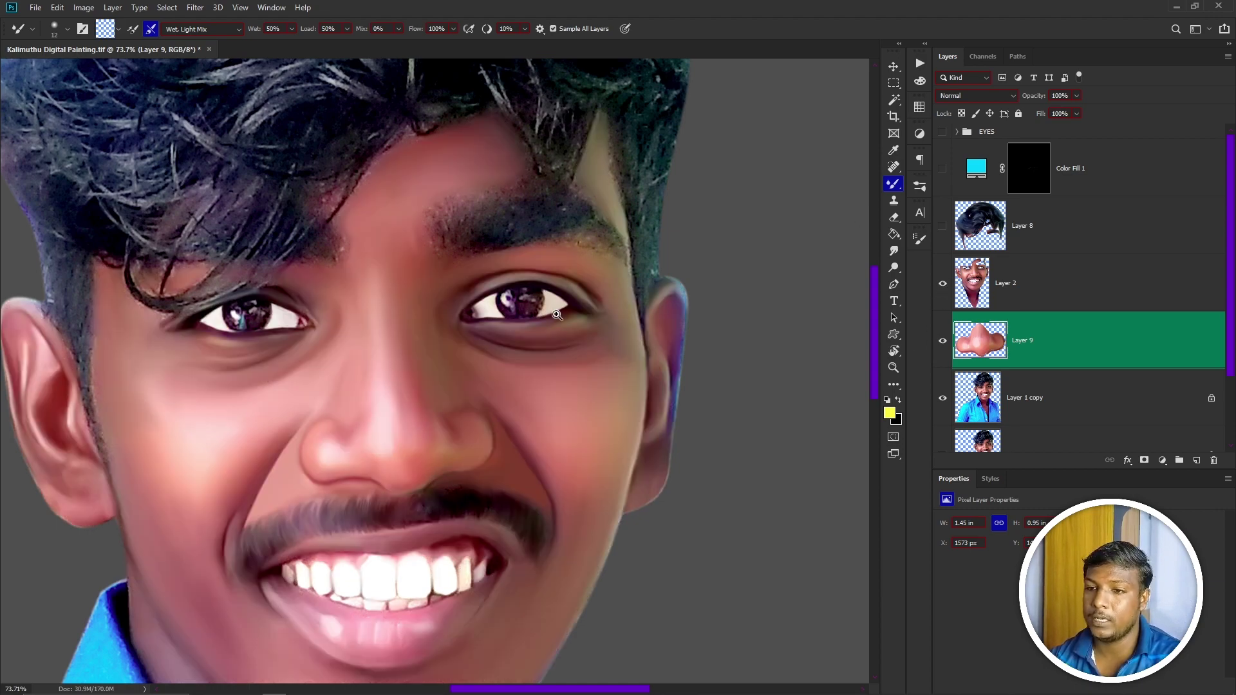
mouse_move(557, 316)
left_mouse_down()
mouse_move(504, 421)
mouse_move(489, 366)
left_mouse_up()
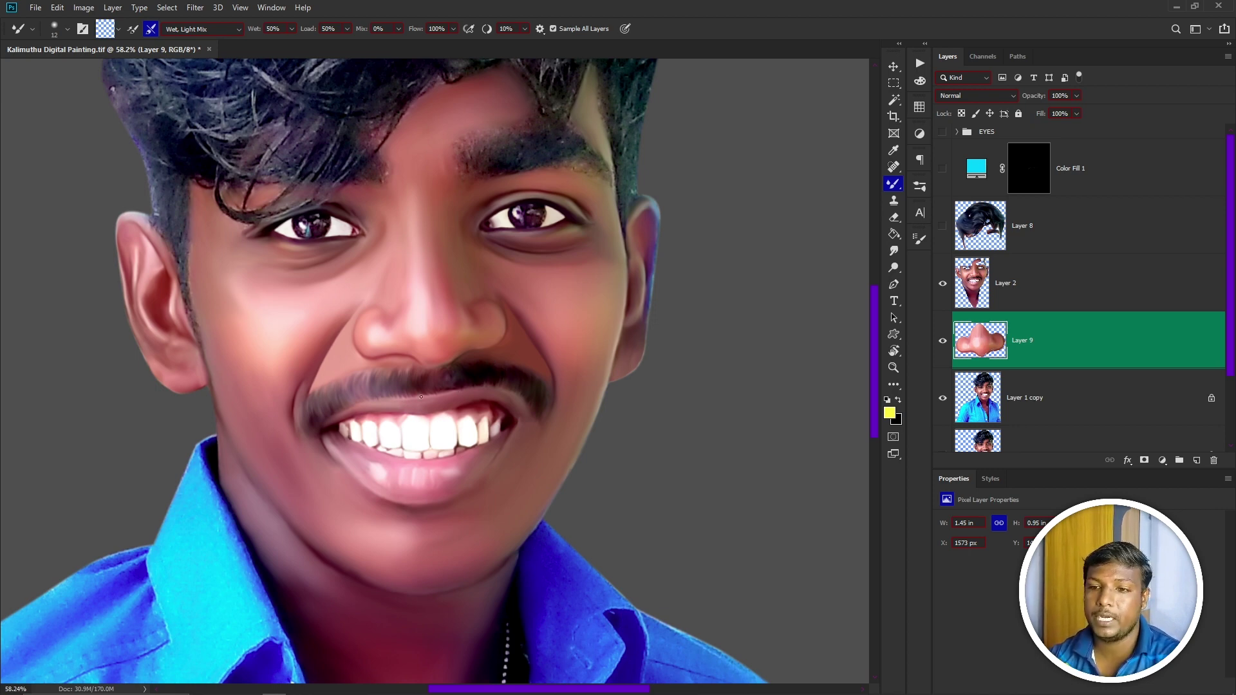
left_click_drag(562, 188, 657, 194)
left_click_drag(390, 383, 683, 414)
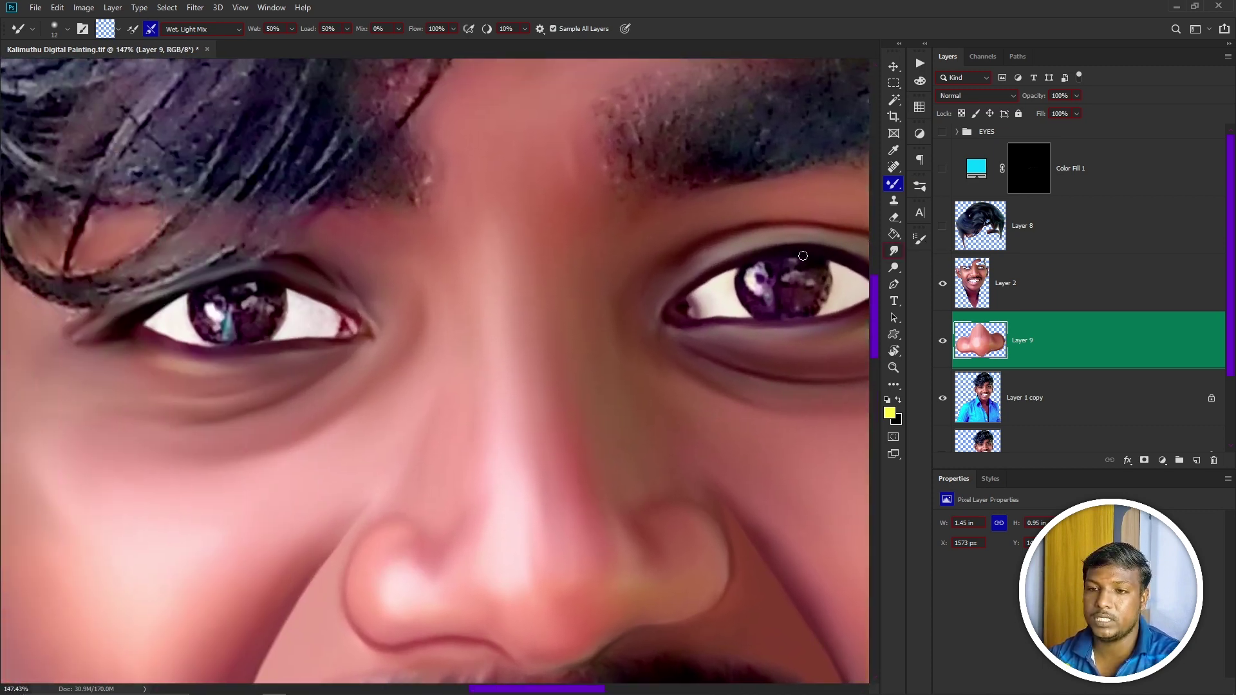
left_click_drag(622, 348, 562, 364)
left_click_drag(609, 464, 513, 365)
left_click_drag(481, 323, 684, 347)
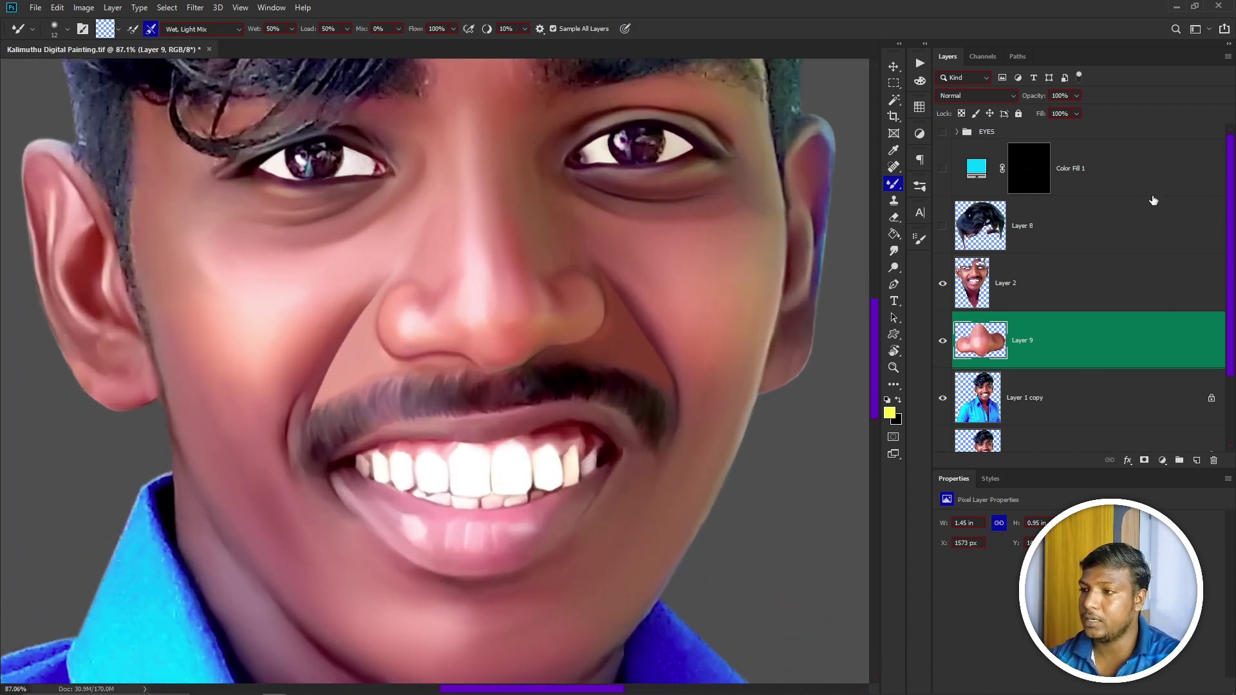
- Show the EYES group and the Color Fill 1 layer and examine the painted right eye up close
left_click(942, 132)
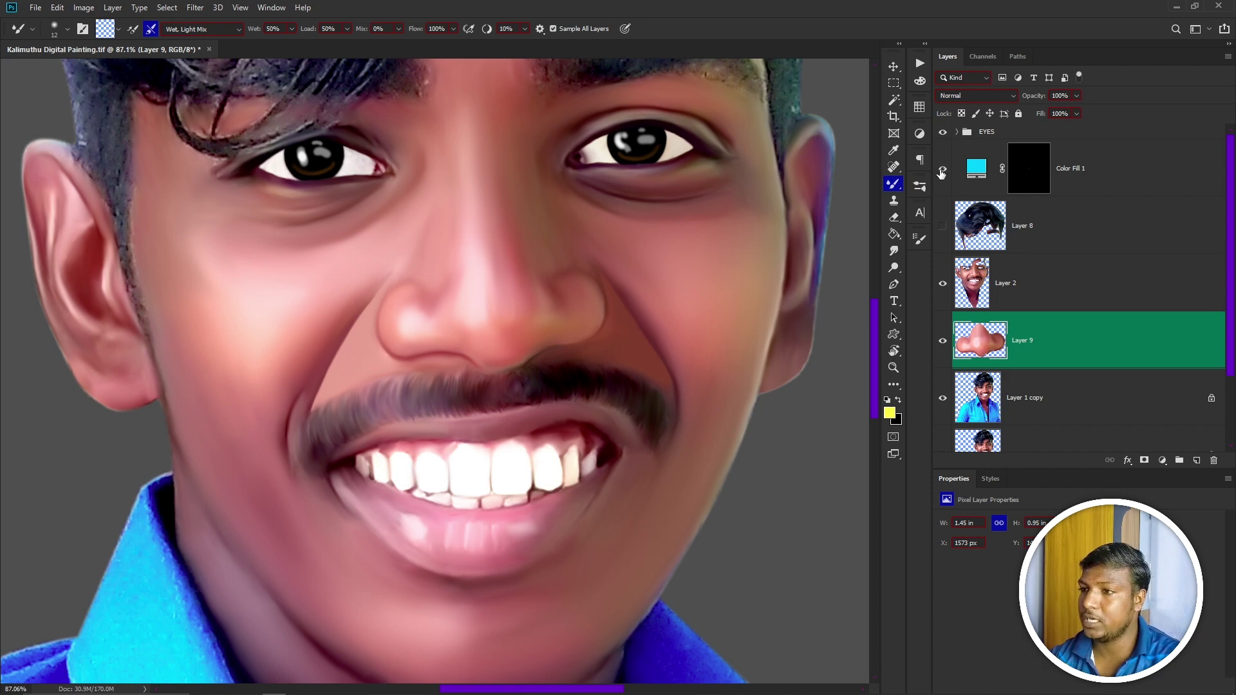
left_click_drag(716, 215, 706, 400)
left_click_drag(678, 343, 720, 366)
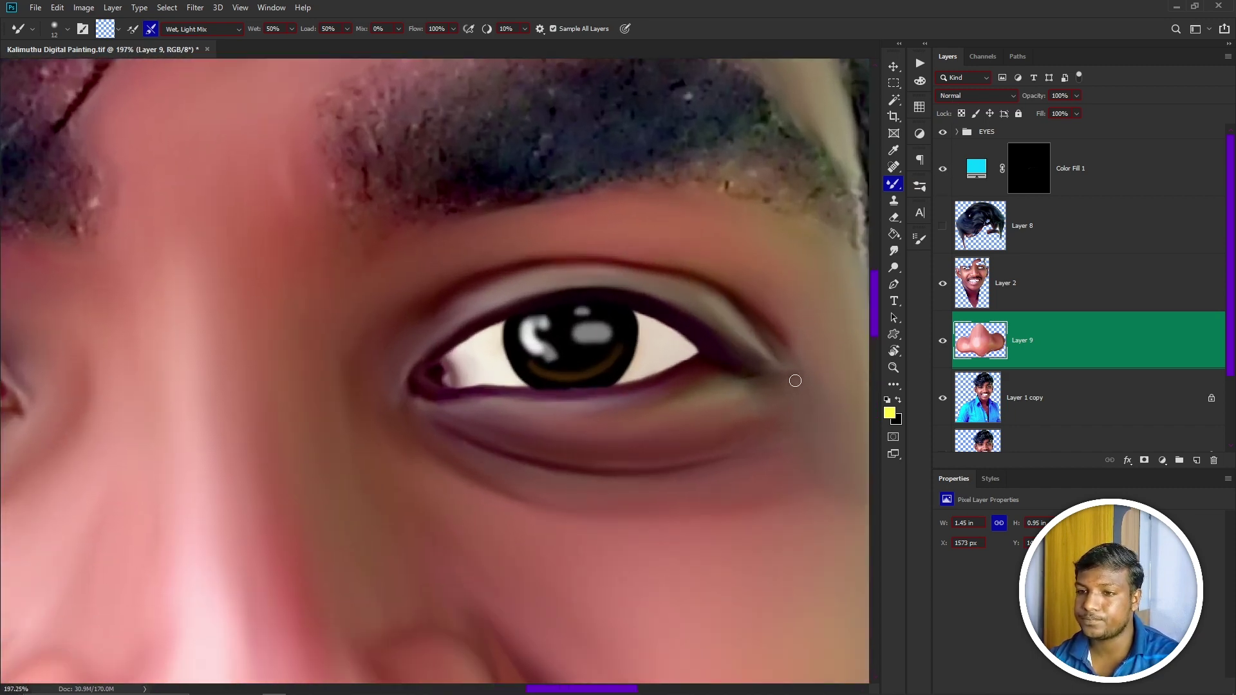